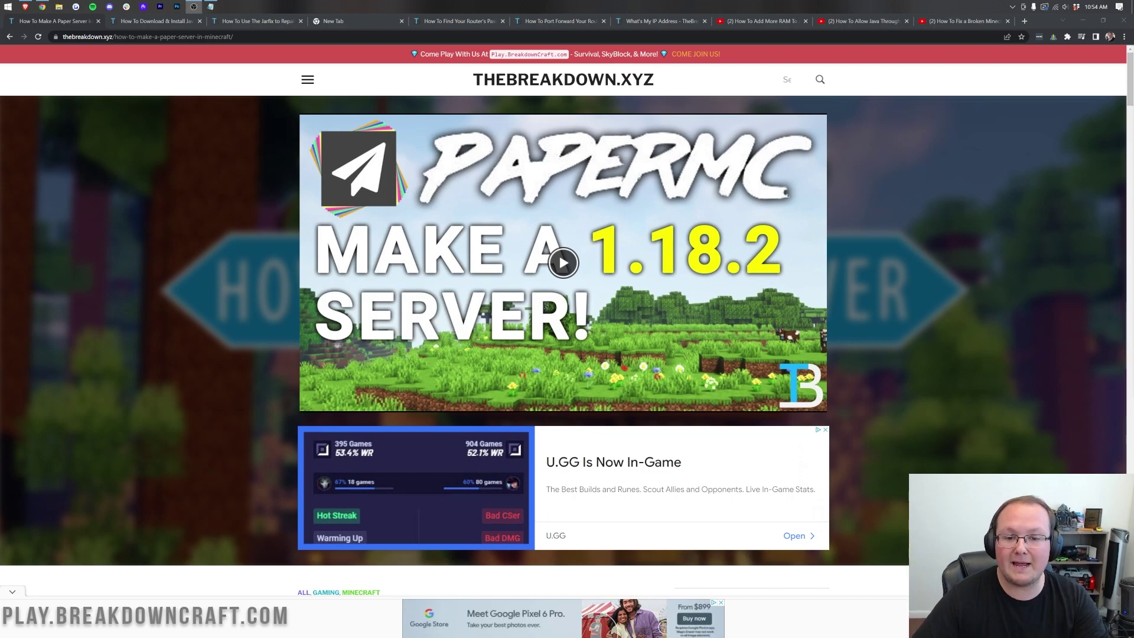
Scroll the Paper server article, then switch to the newly opened Apex Minecraft Server Hosting tab.
scroll(563, 297, down, 1)
scroll(564, 297, down, 6)
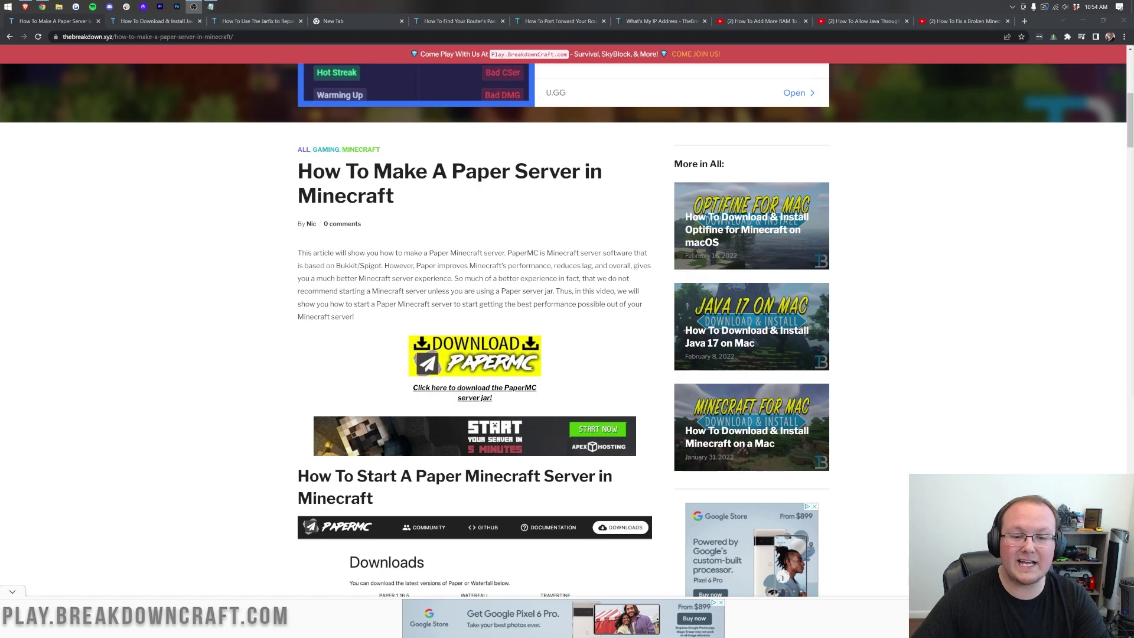
click(555, 313)
scroll(555, 314, up, 3)
scroll(554, 314, up, 4)
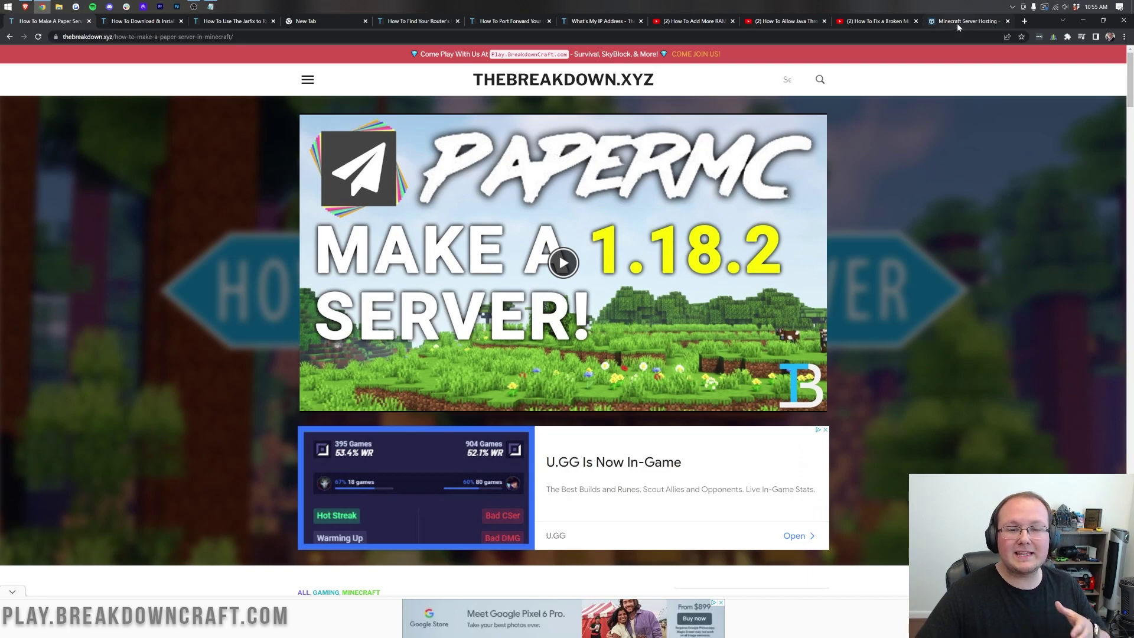
click(956, 23)
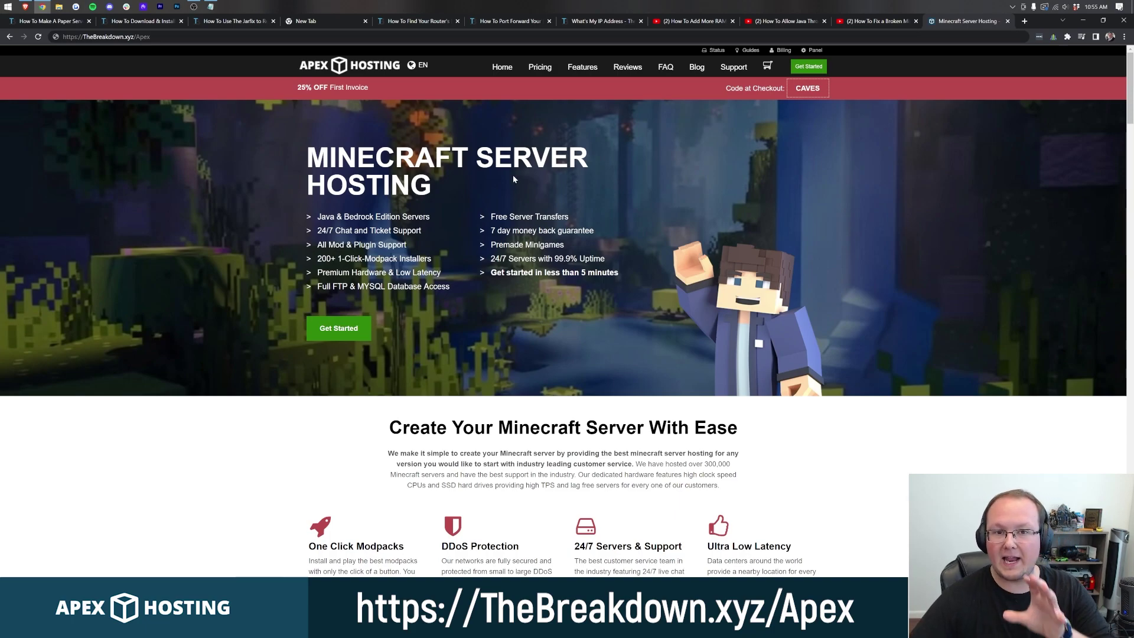
Go to Apex's pricing page and bring the Choose Your Plan RAM options into view.
click(346, 334)
scroll(720, 252, down, 4)
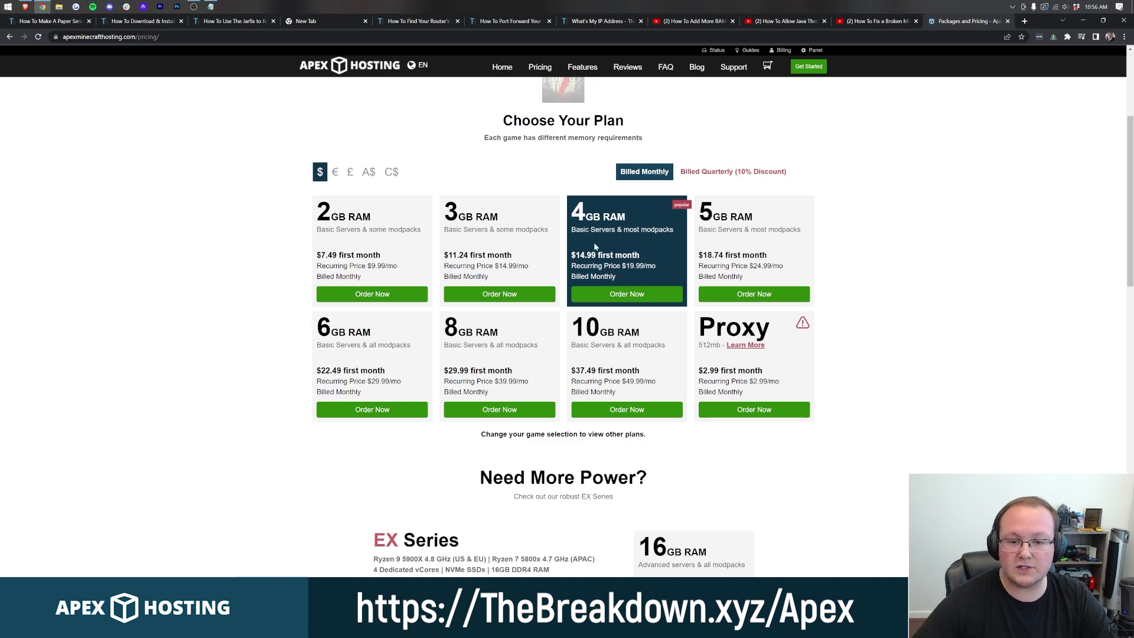
Order the 4GB plan and set its server version to Paper 1.18.2.
click(612, 294)
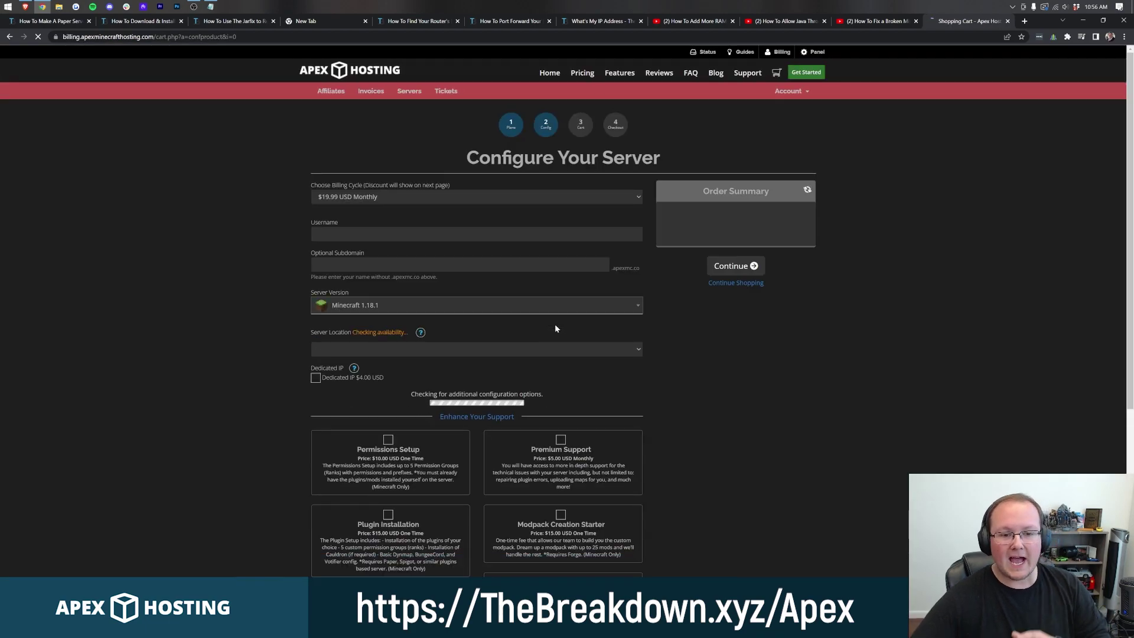
click(376, 306)
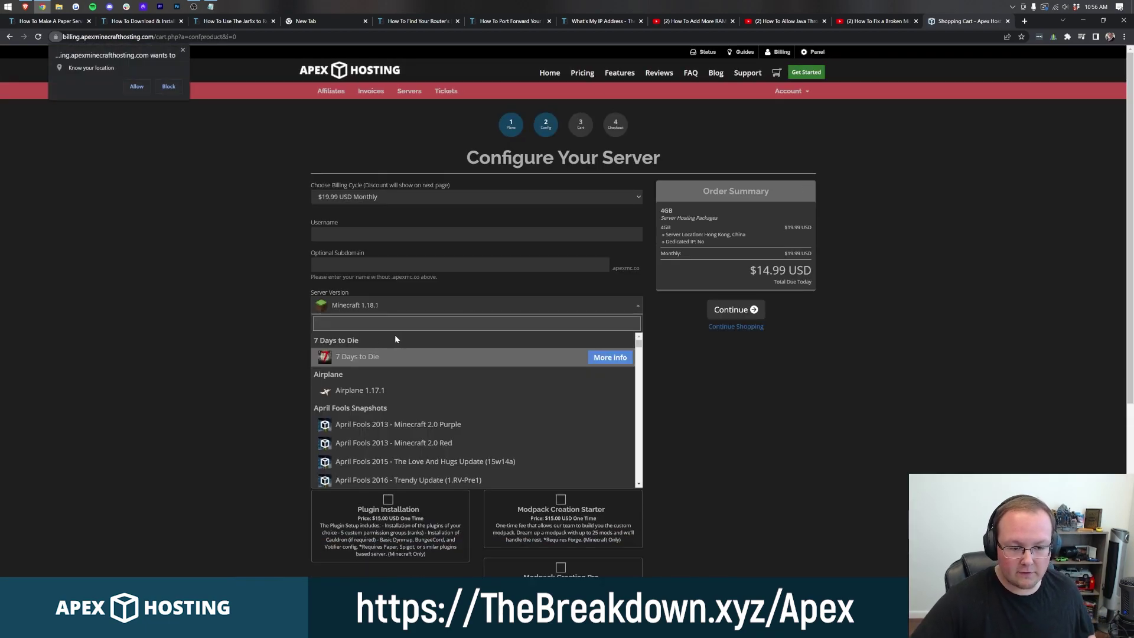
text(paper)
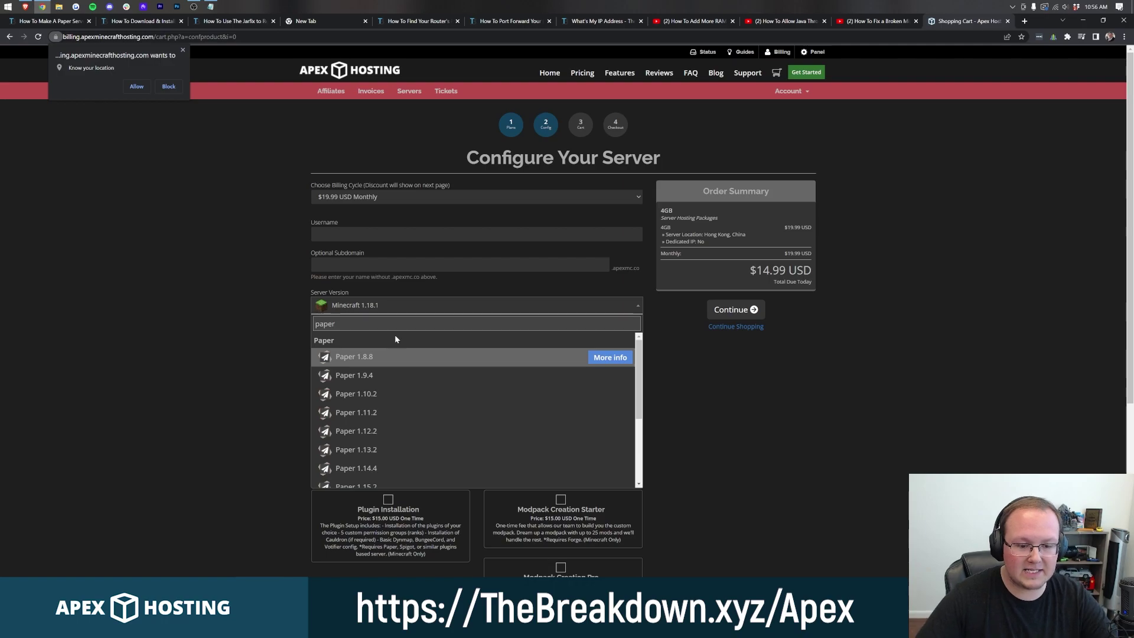
scroll(396, 385, down, 5)
scroll(405, 461, down, 2)
click(406, 388)
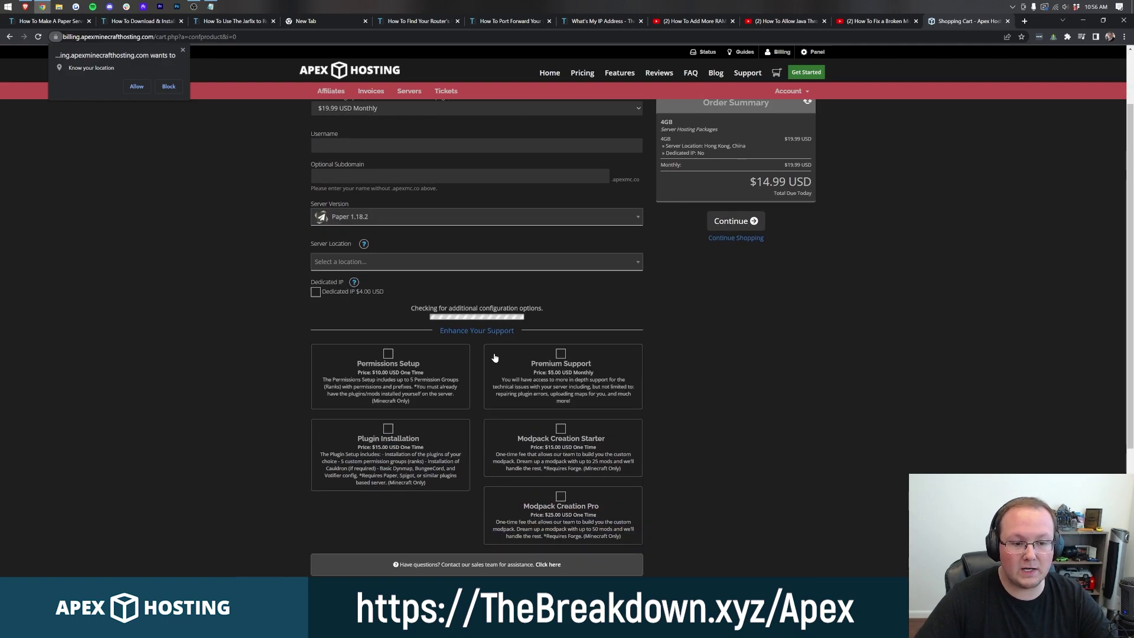
Review the server version list, then open and minimize the LiveChat support window.
click(382, 224)
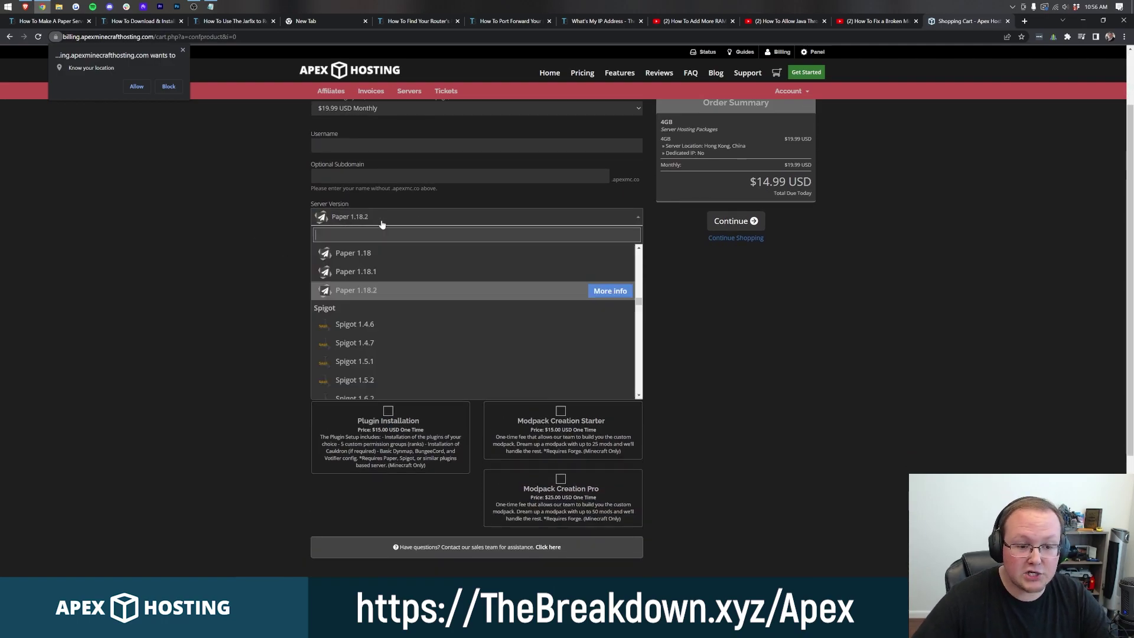
scroll(383, 365, up, 3)
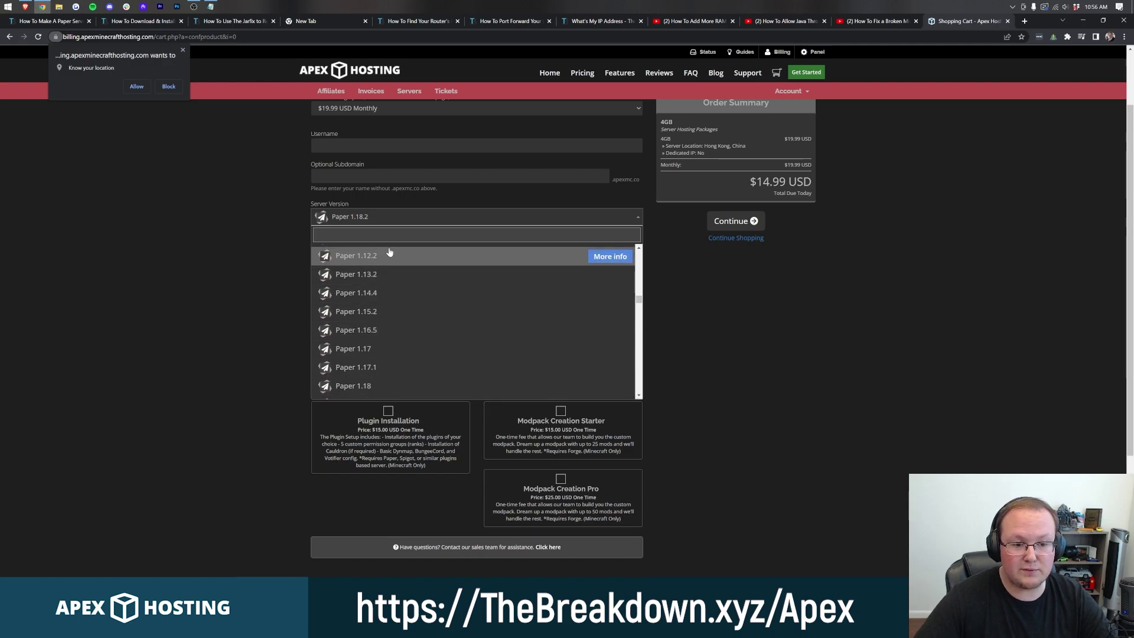
scroll(398, 266, up, 1)
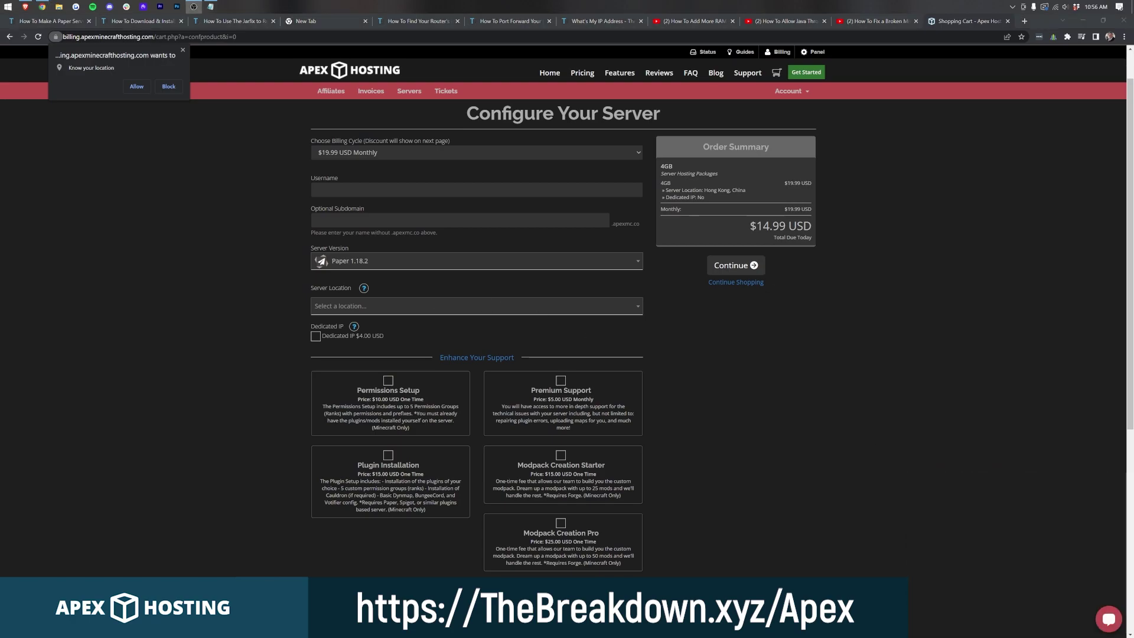
click(1106, 627)
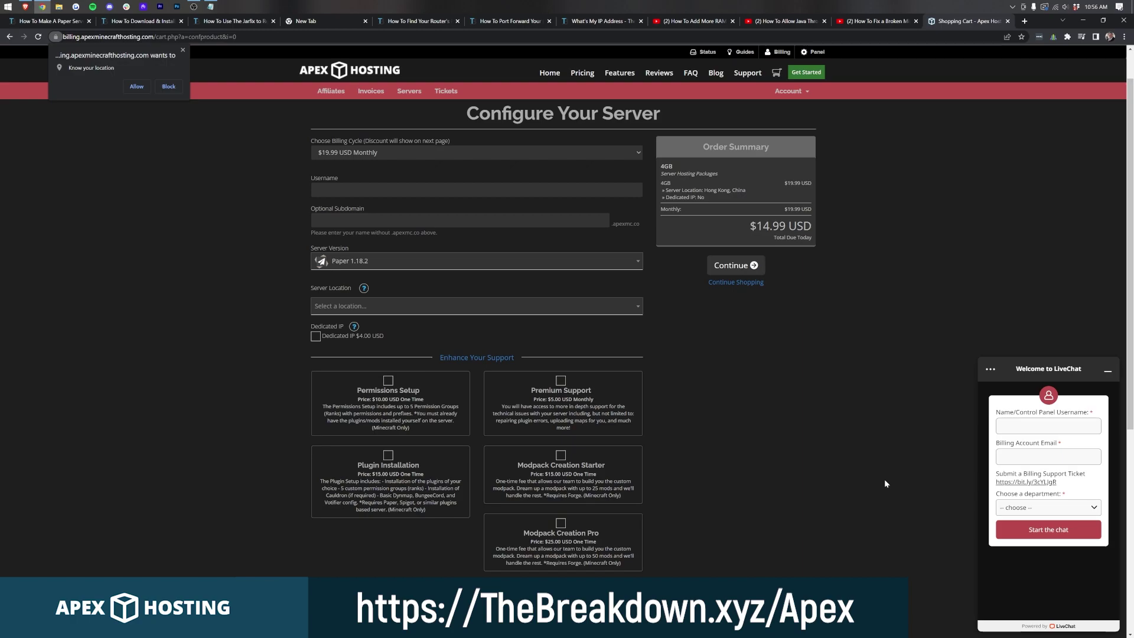
scroll(852, 493, up, 1)
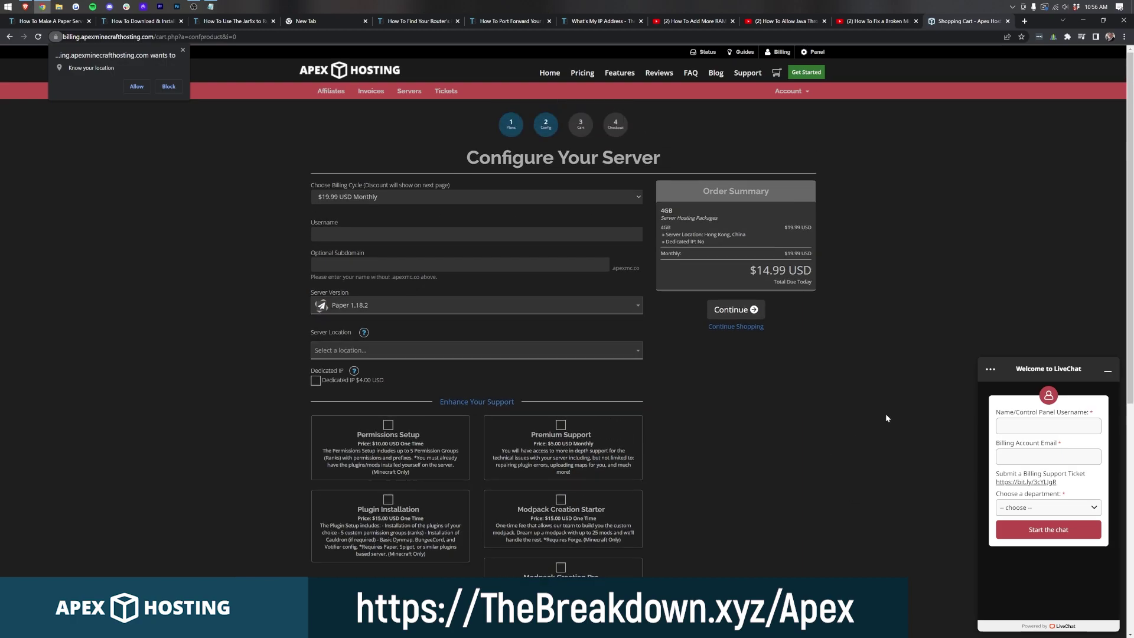
click(1106, 371)
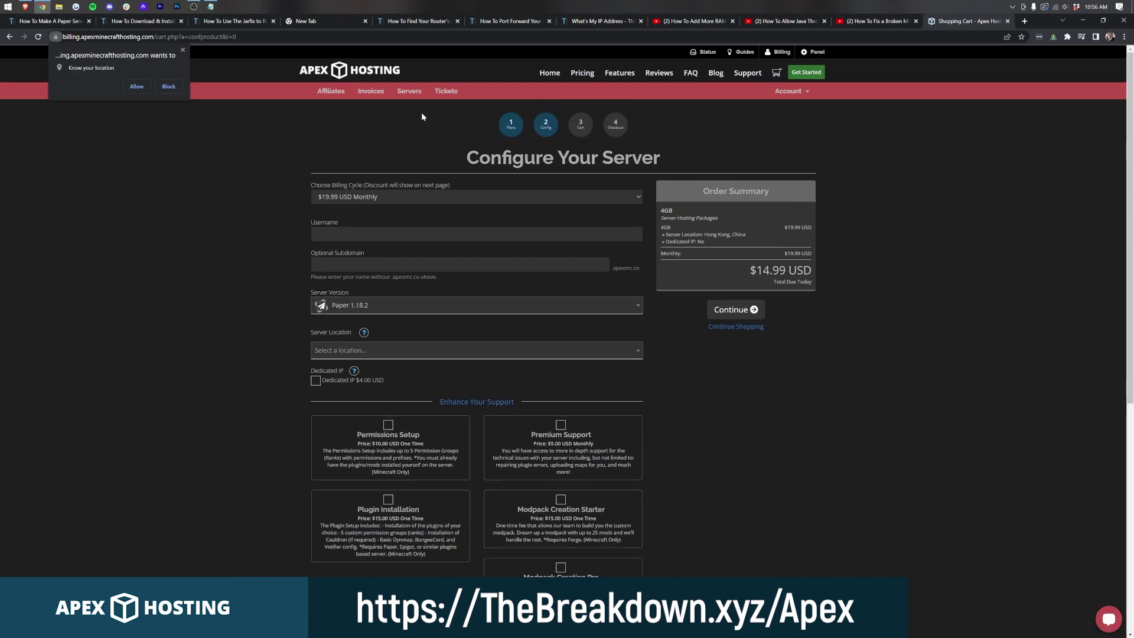
Browse the Apex Hosting homepage feature grid, then return to the Paper server article tab.
click(369, 75)
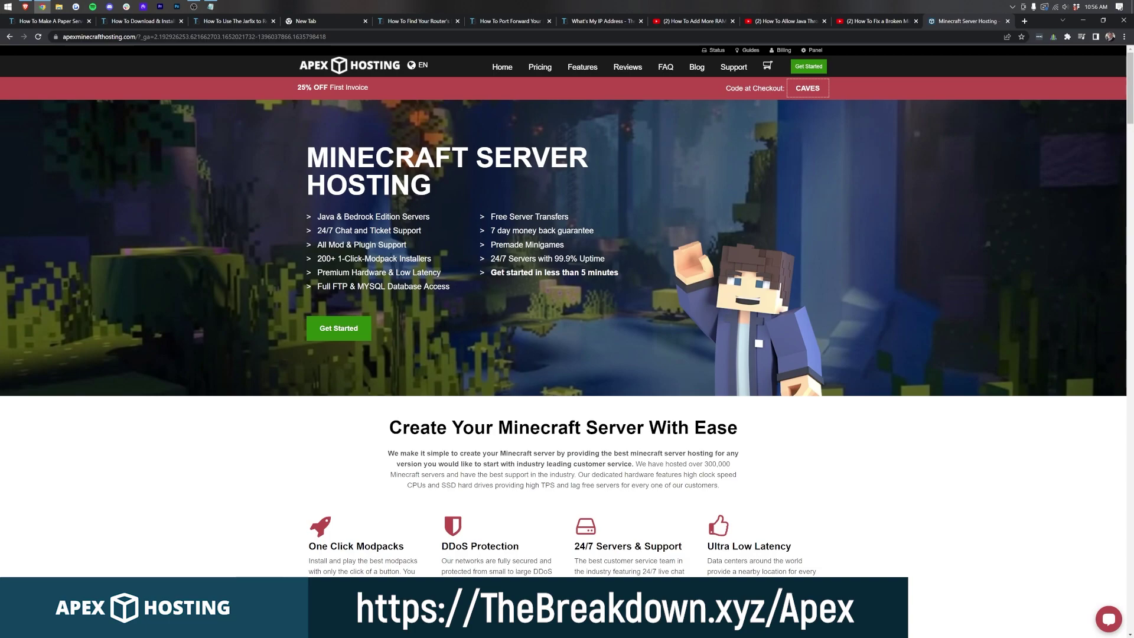
scroll(601, 375, down, 3)
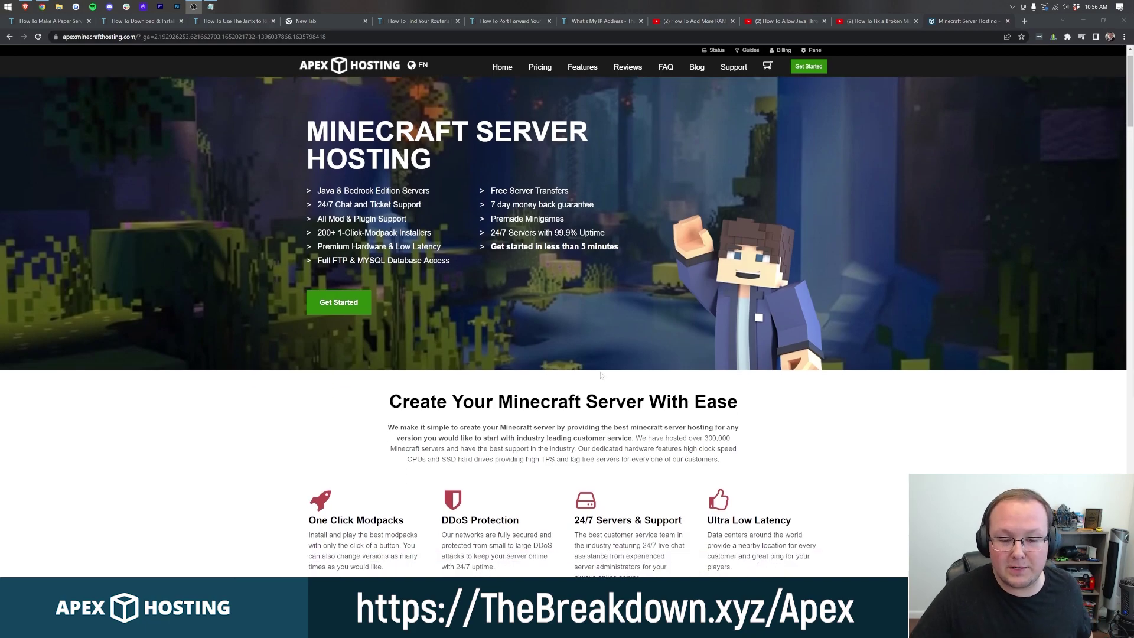
scroll(601, 375, down, 2)
drag(573, 281, 627, 281)
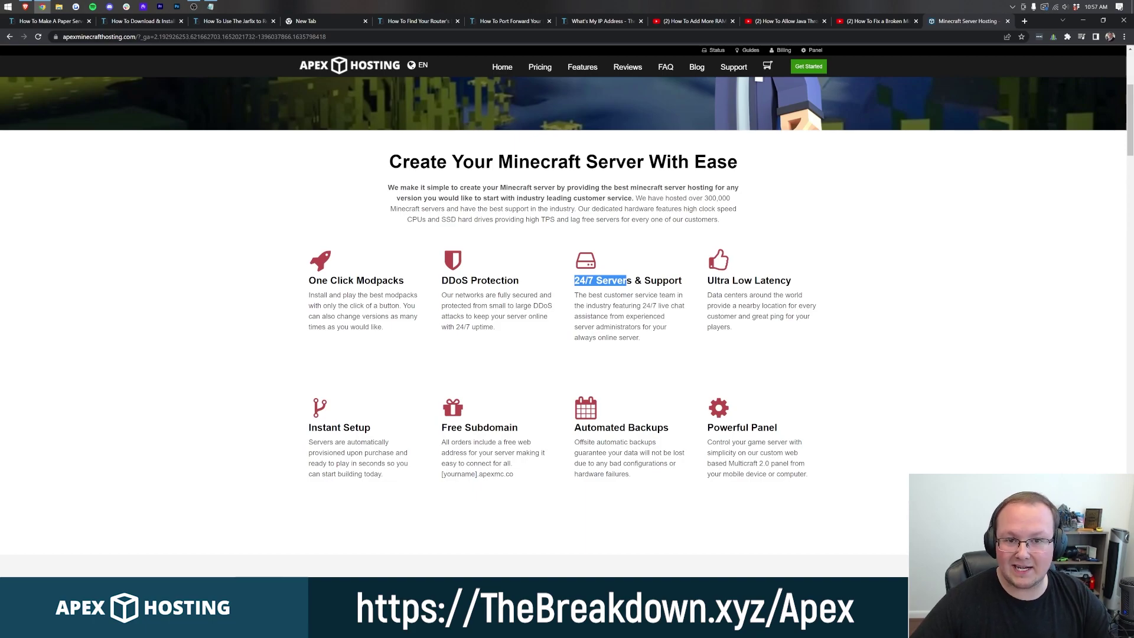
click(547, 288)
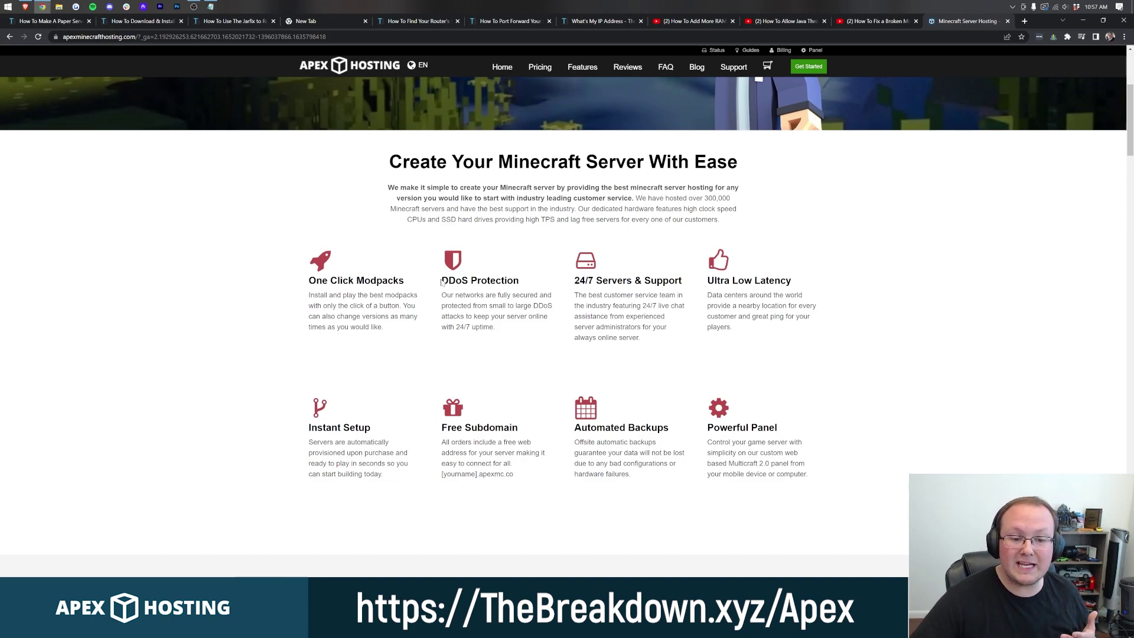
drag(442, 281, 469, 282)
click(497, 273)
scroll(500, 278, up, 5)
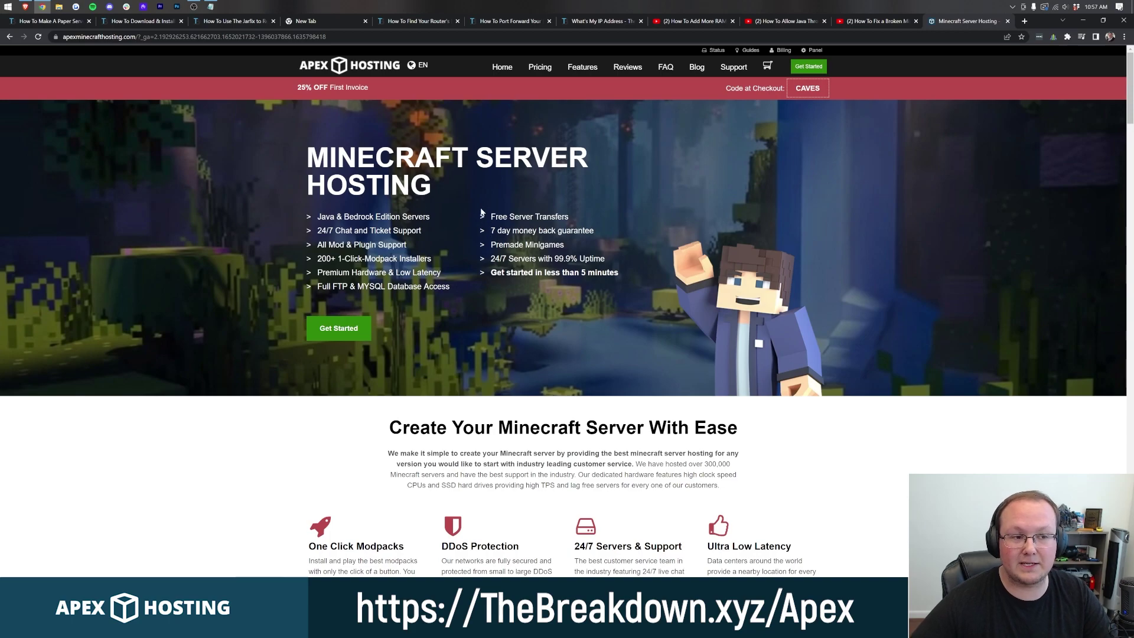
click(56, 21)
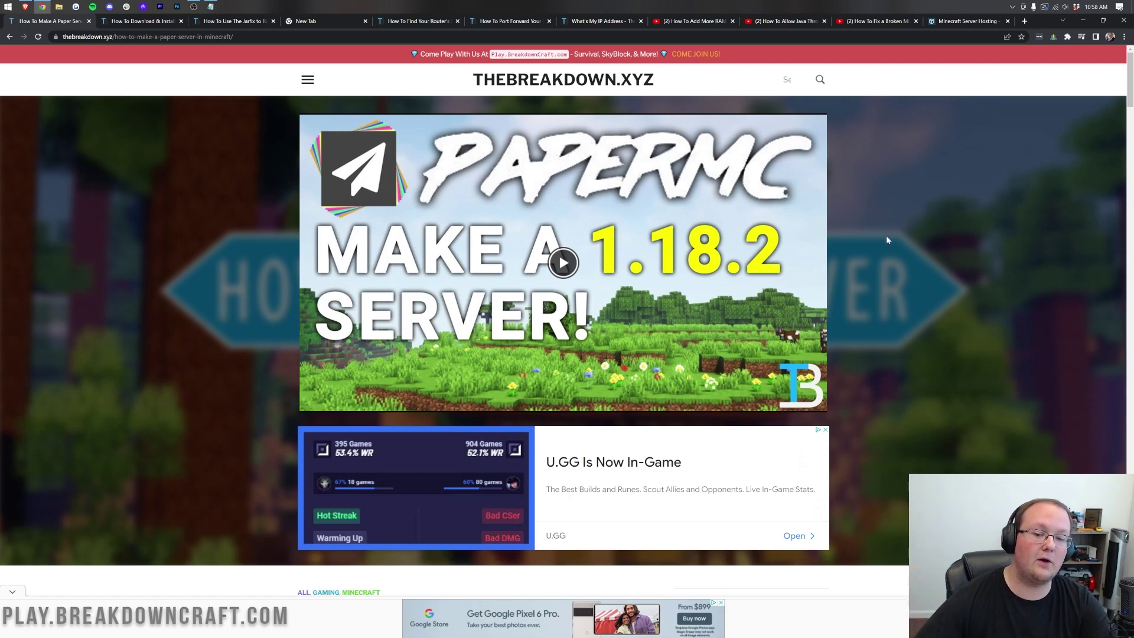
Scroll to the DOWNLOAD PaperMC banner and open papermc.io/downloads in a new tab.
scroll(844, 244, down, 1)
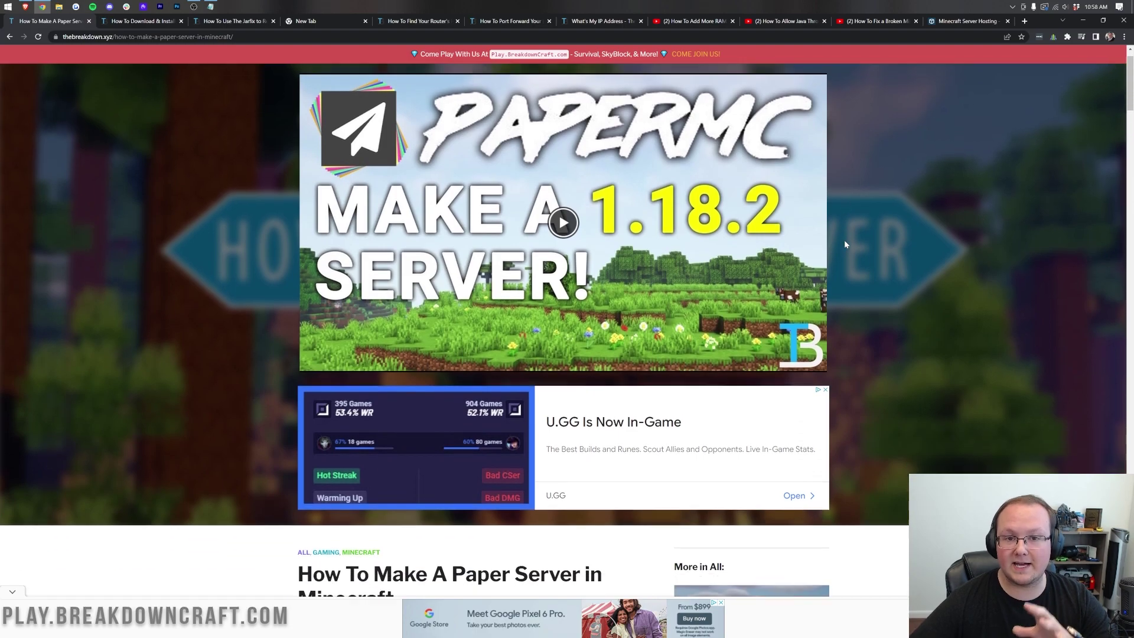
scroll(844, 244, up, 1)
scroll(844, 244, down, 5)
scroll(844, 243, down, 2)
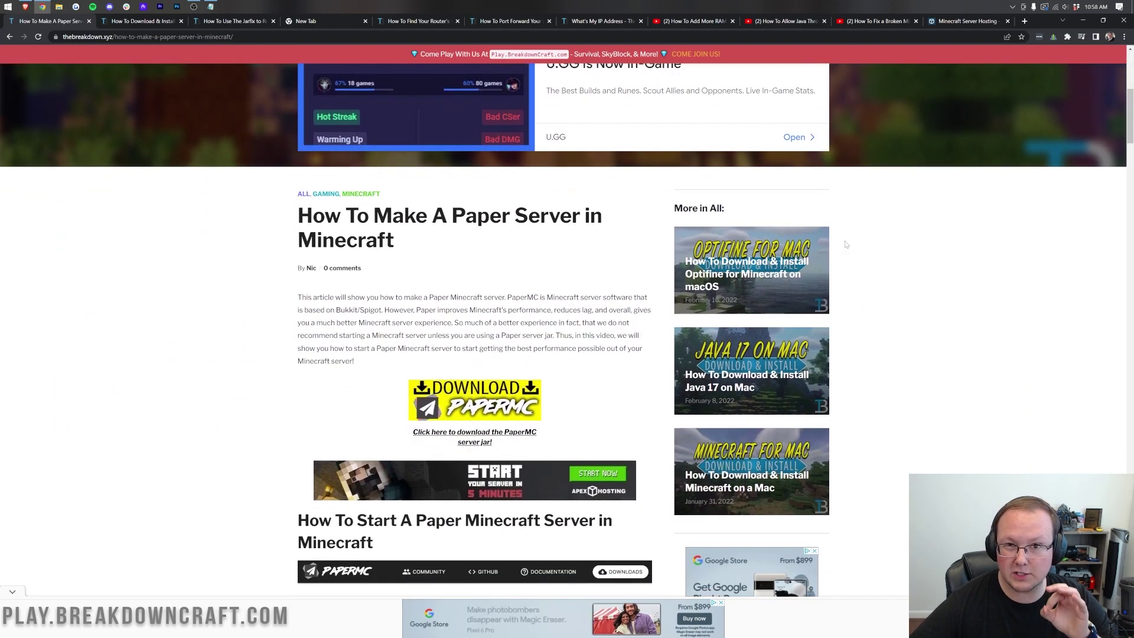
scroll(844, 244, down, 1)
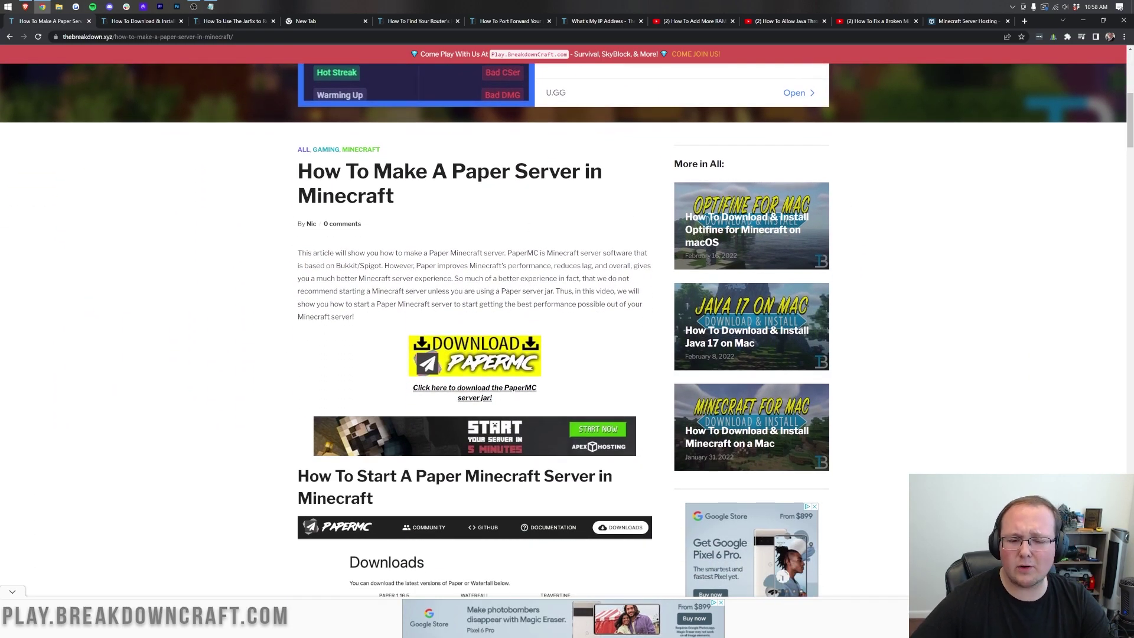
scroll(466, 301, down, 3)
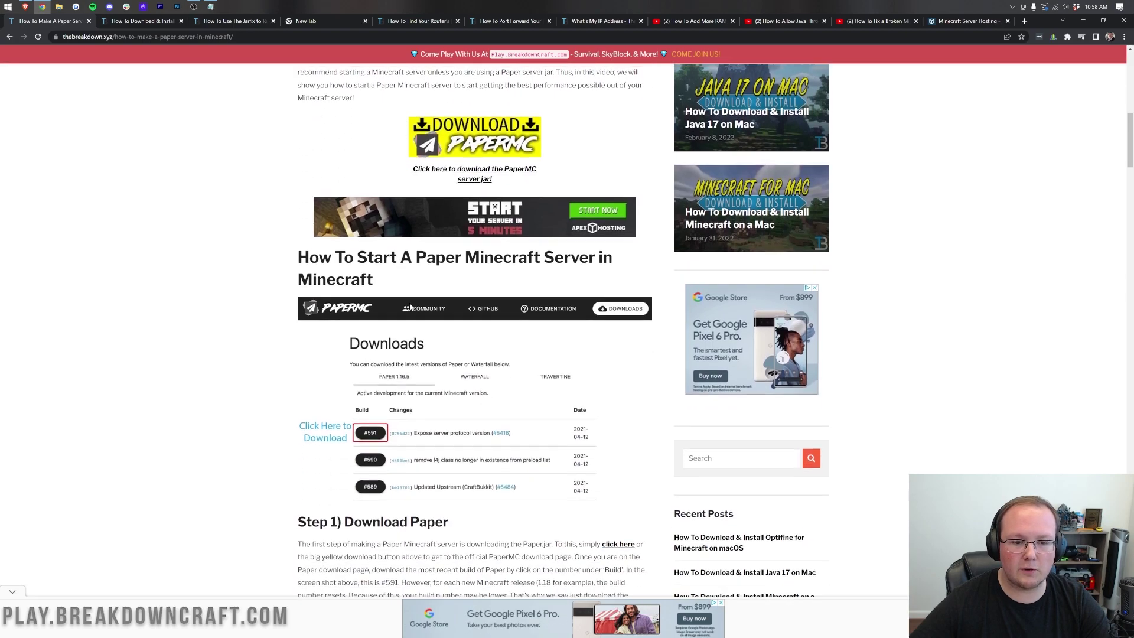
scroll(432, 219, up, 3)
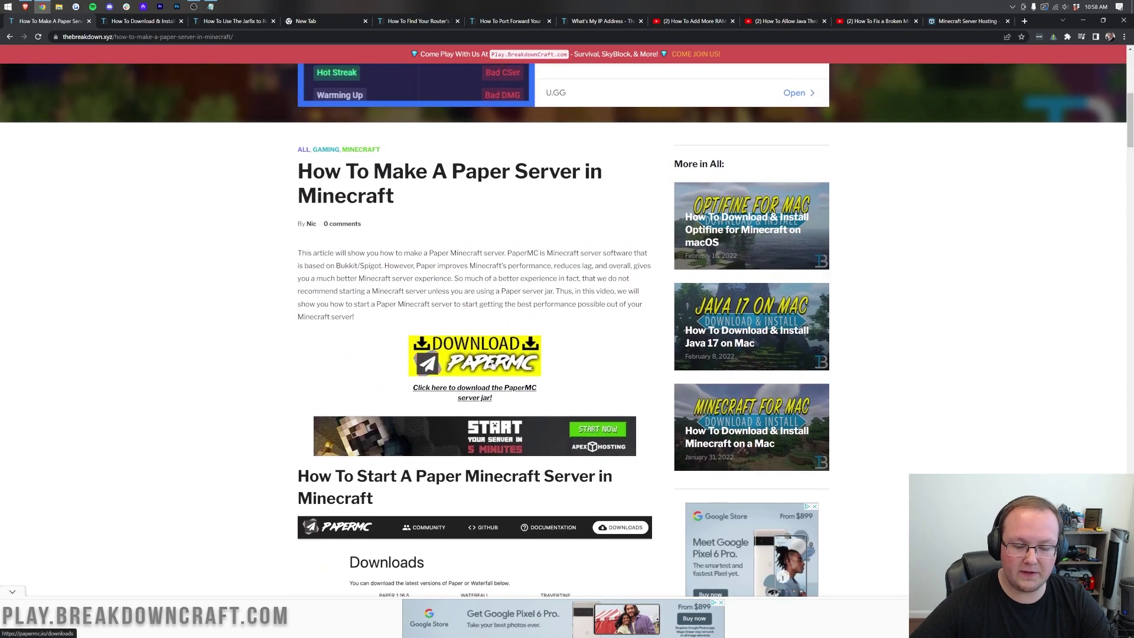
click(492, 365)
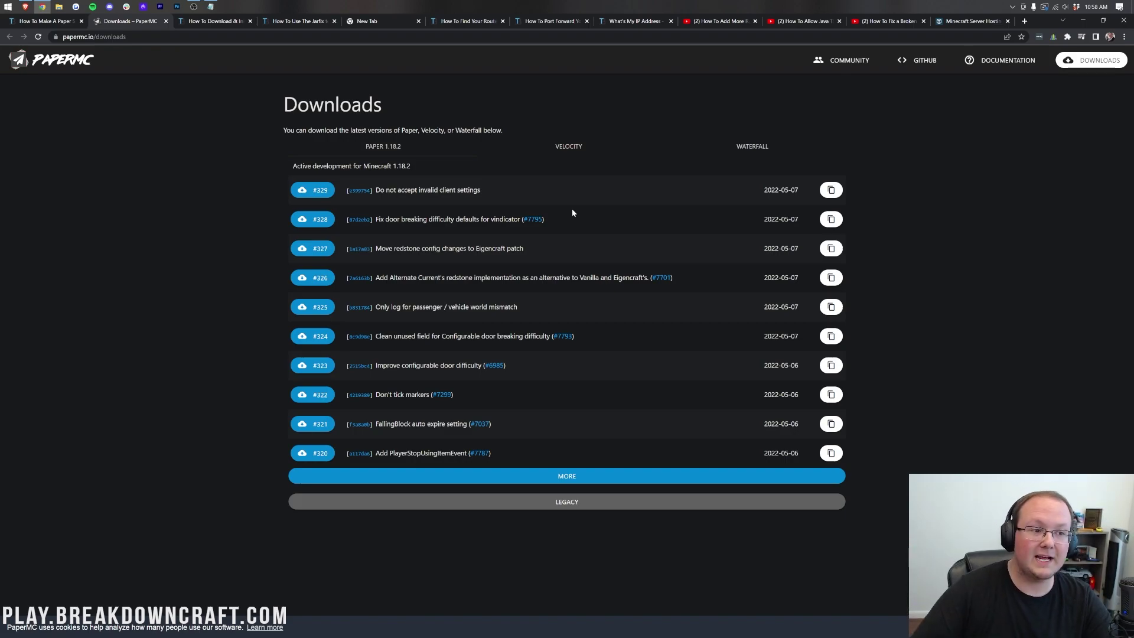
Download Paper 1.18.2 build #329 as paper-1.18.2-329.jar from the PaperMC Downloads tab.
click(36, 22)
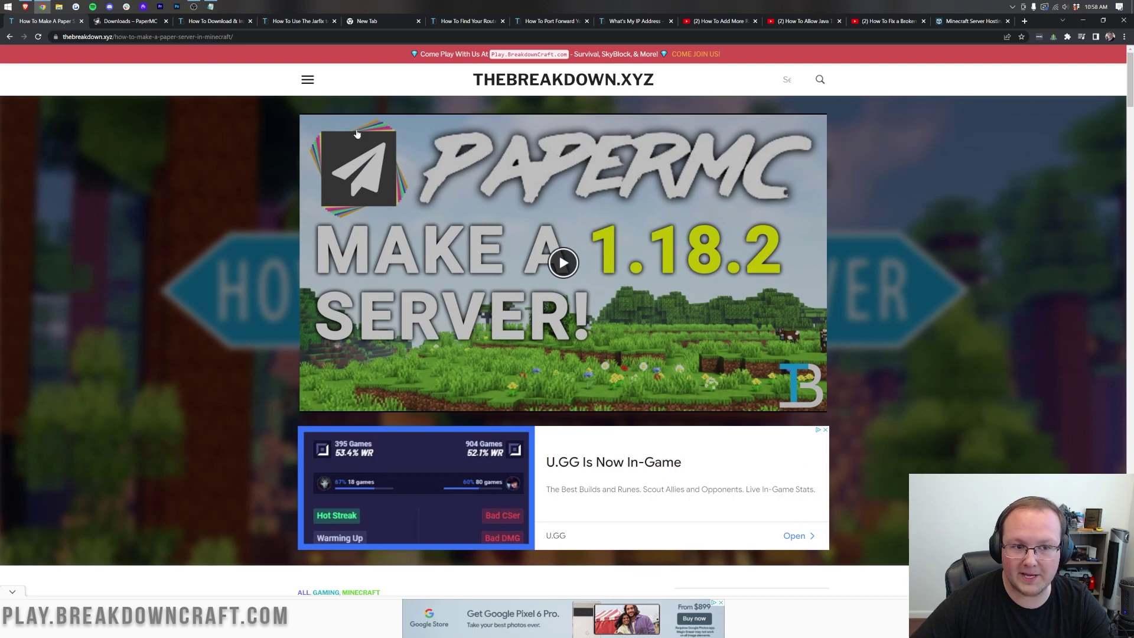
click(114, 24)
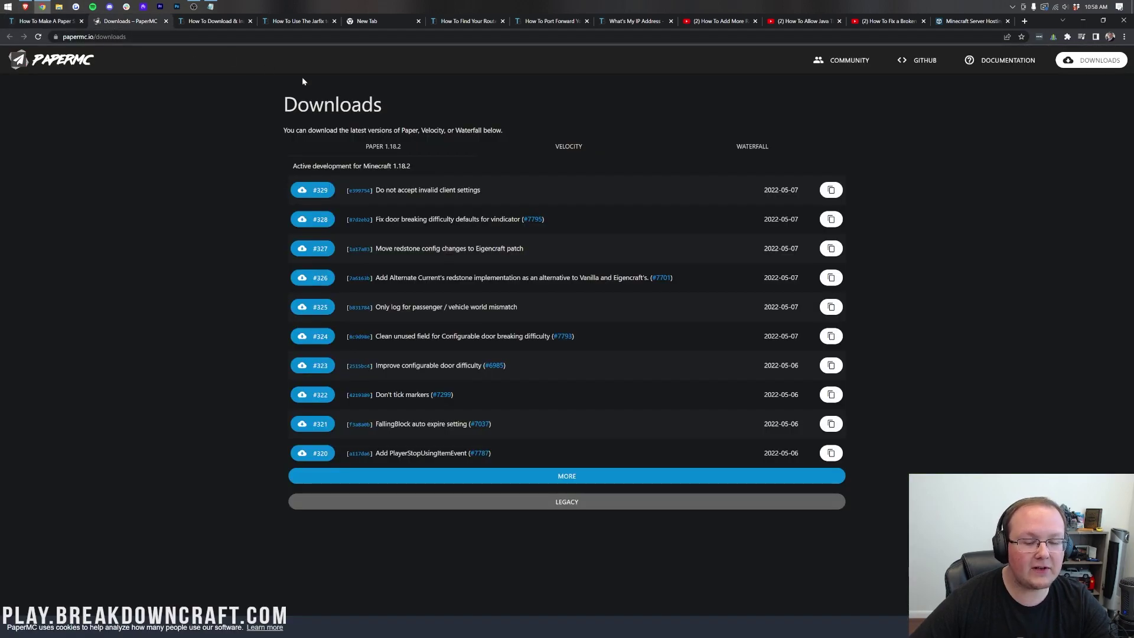
click(310, 191)
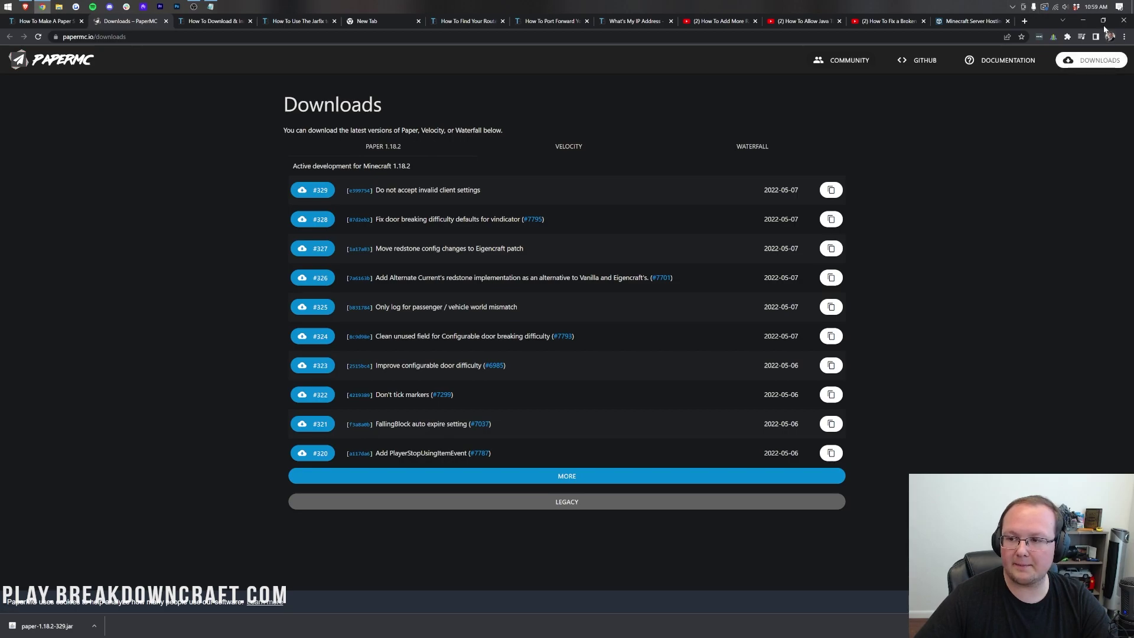
Create a desktop folder named Play.BreakdownCraft.com and open it.
click(1082, 20)
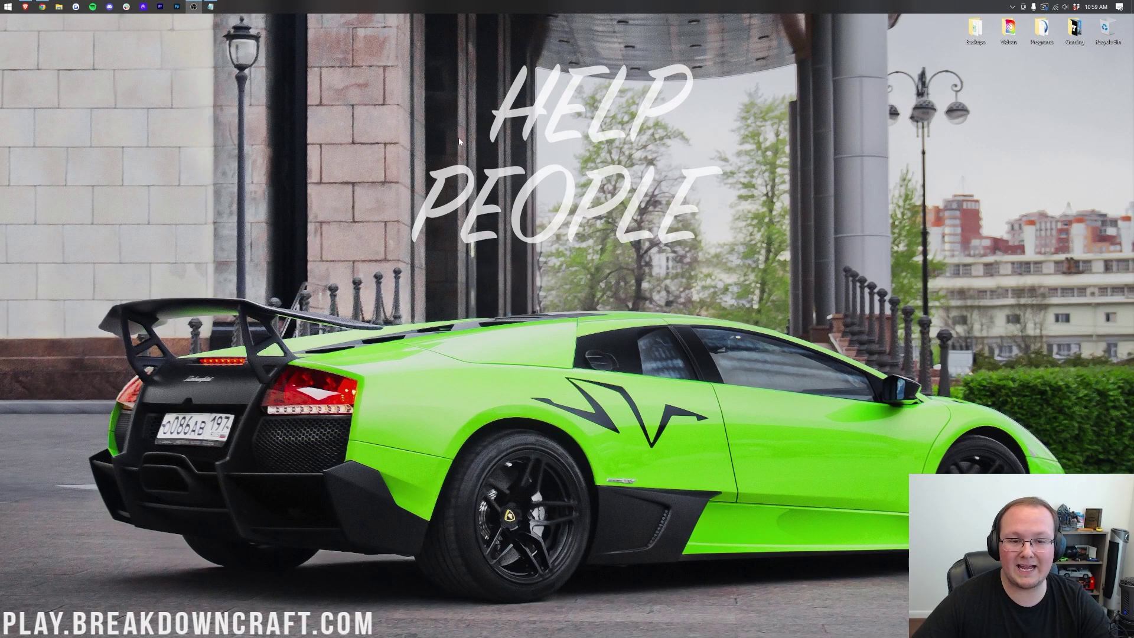
right_click(433, 119)
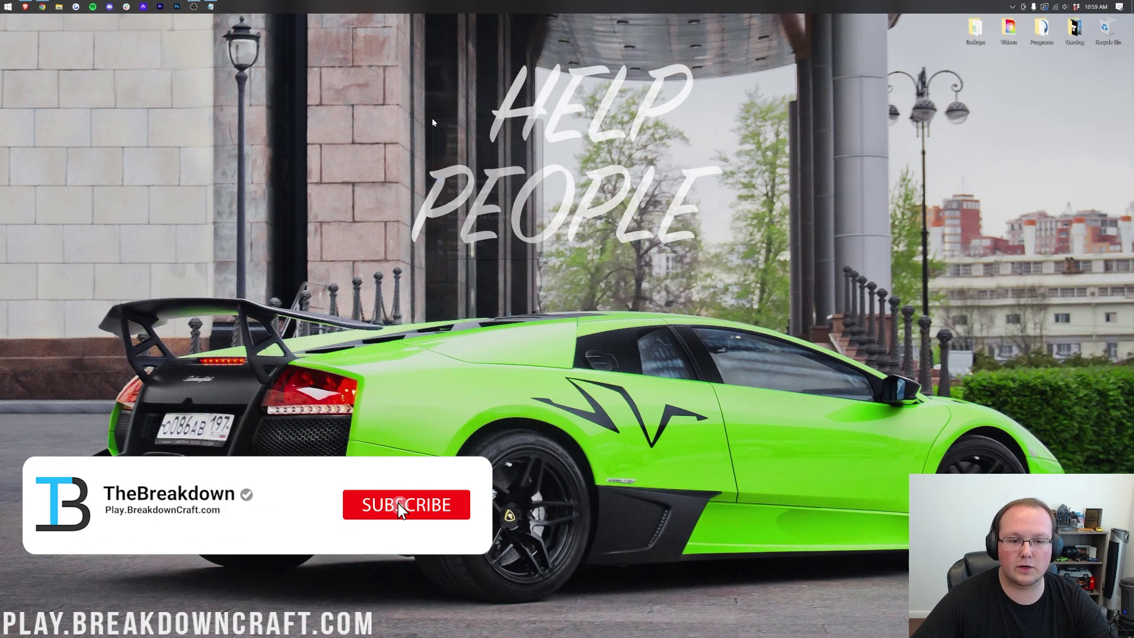
mouse_move(467, 229)
click(568, 233)
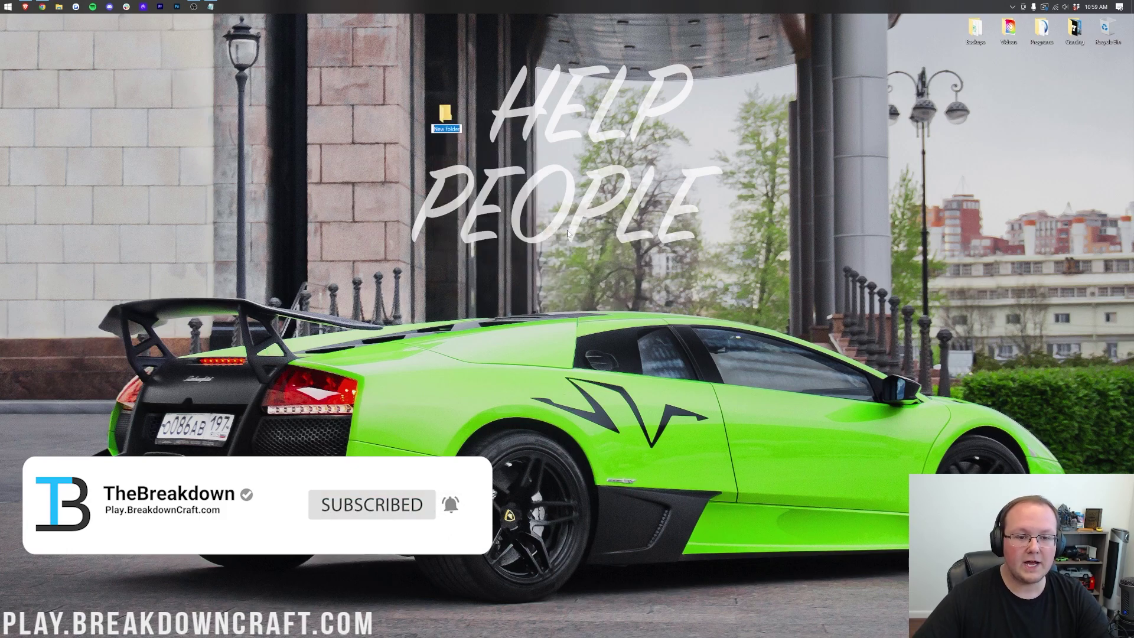
text(Play)
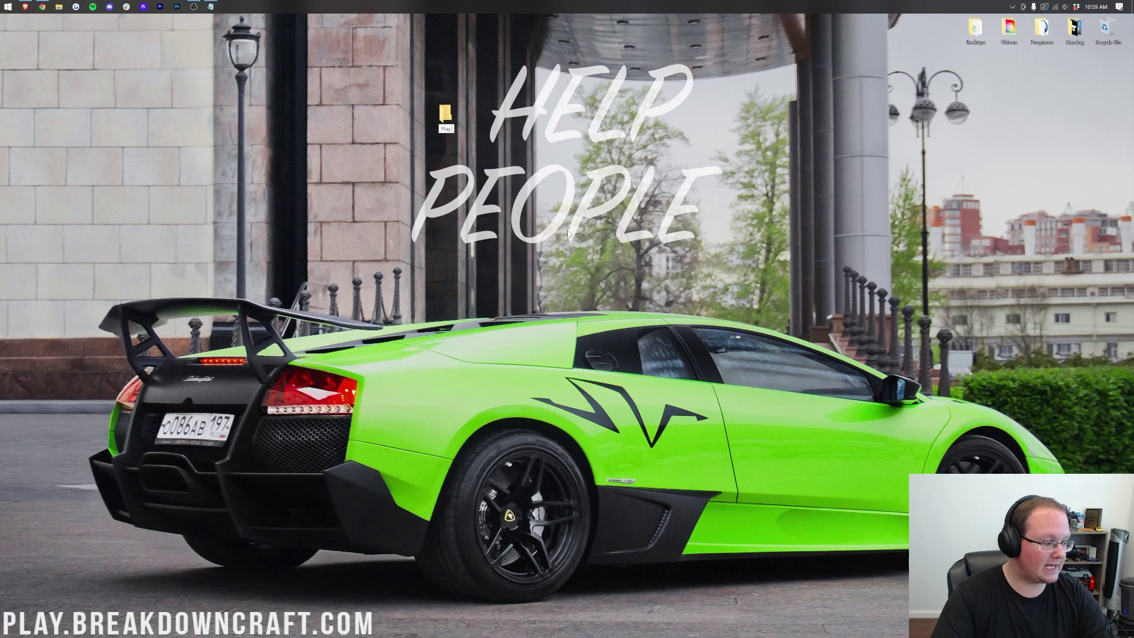
text(.BreakdownCraft.com)
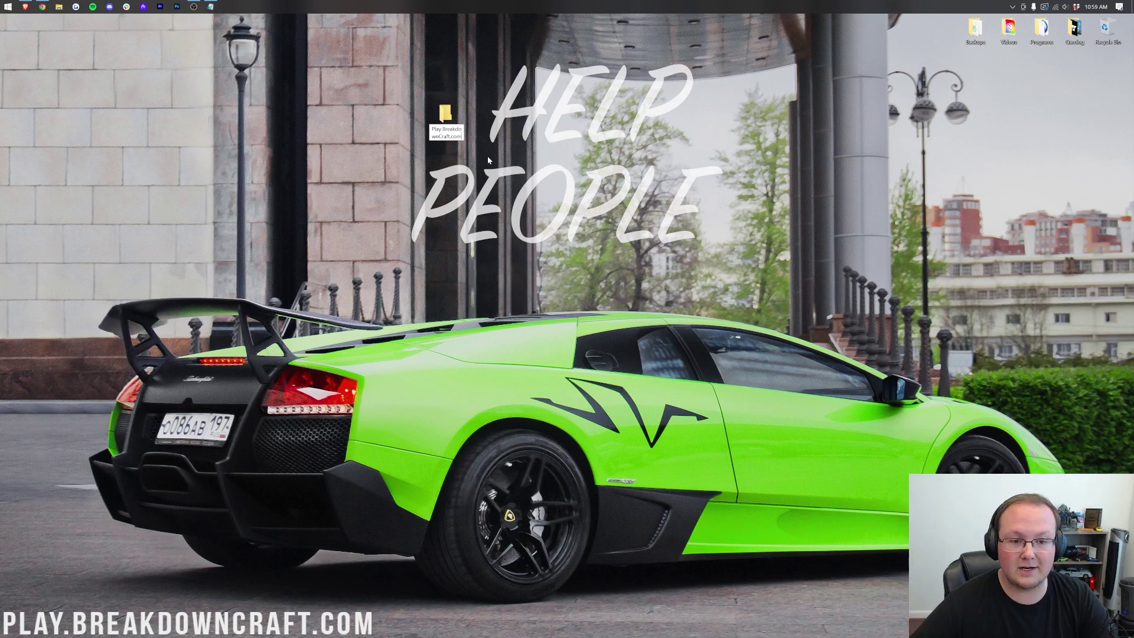
key(Return)
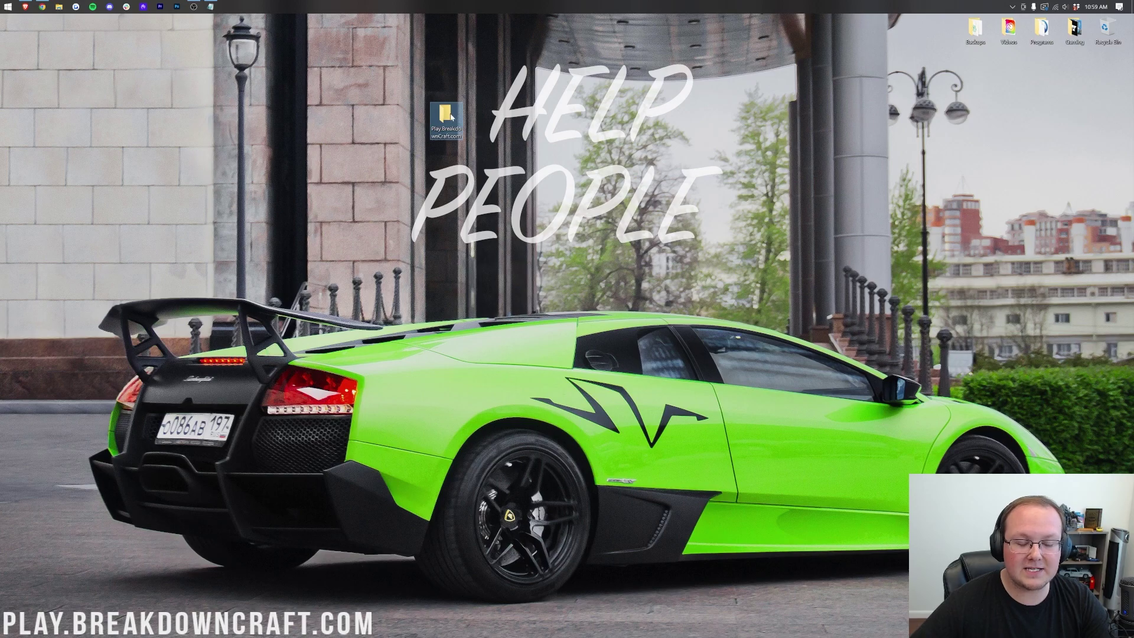
double_click(446, 114)
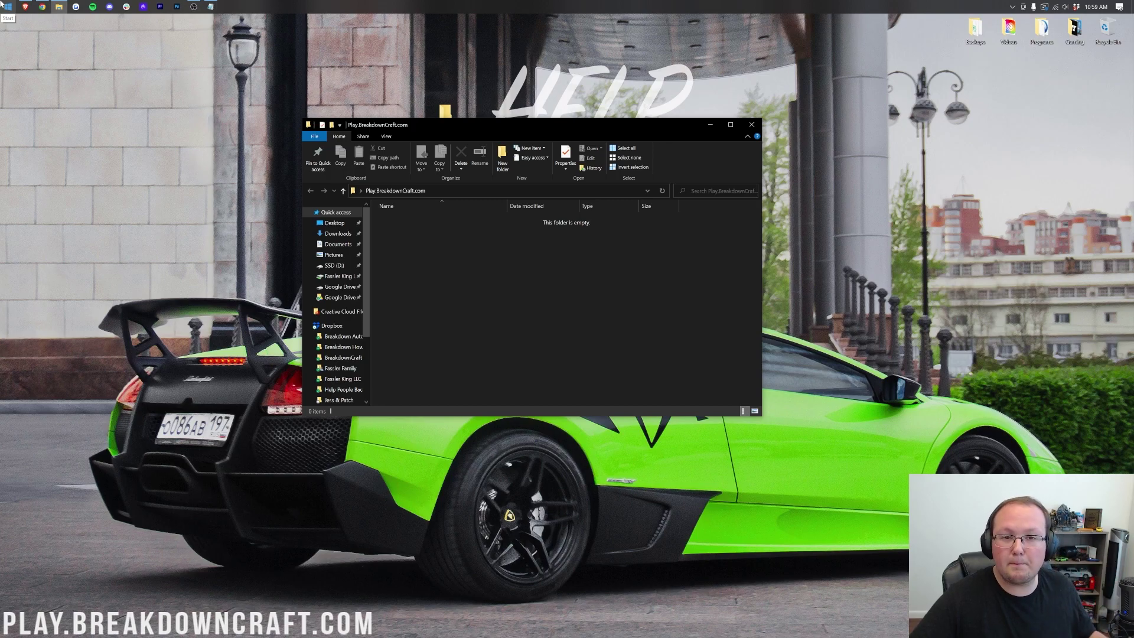
Open the Downloads folder via Start search and drag paper-1.18.2-329.jar onto the desktop.
click(3, 6)
text(down)
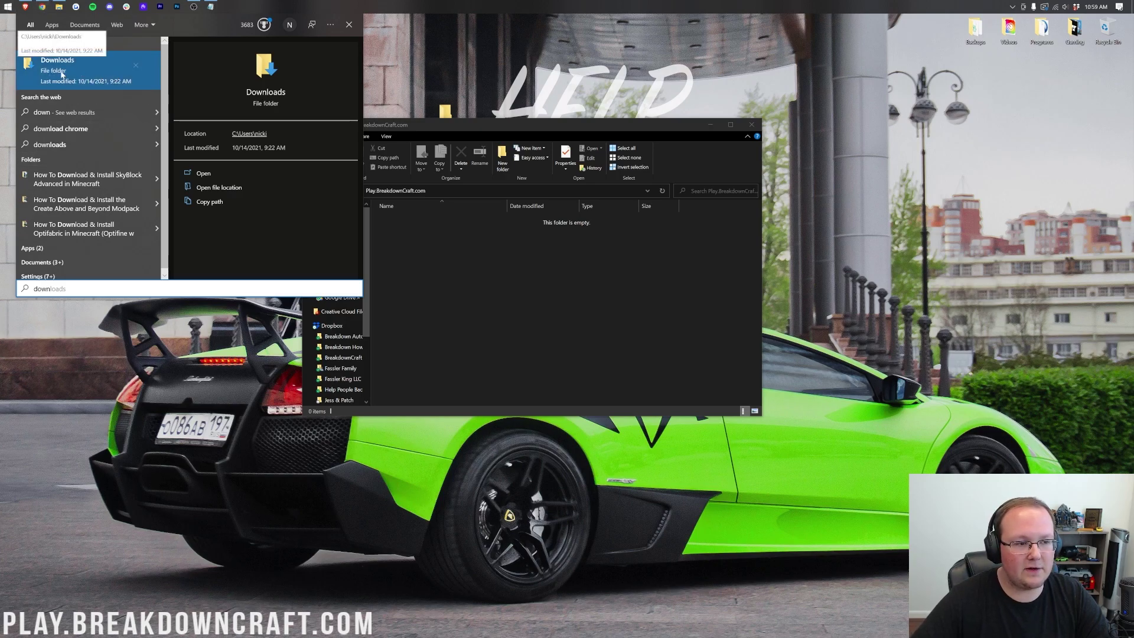
click(62, 75)
click(400, 244)
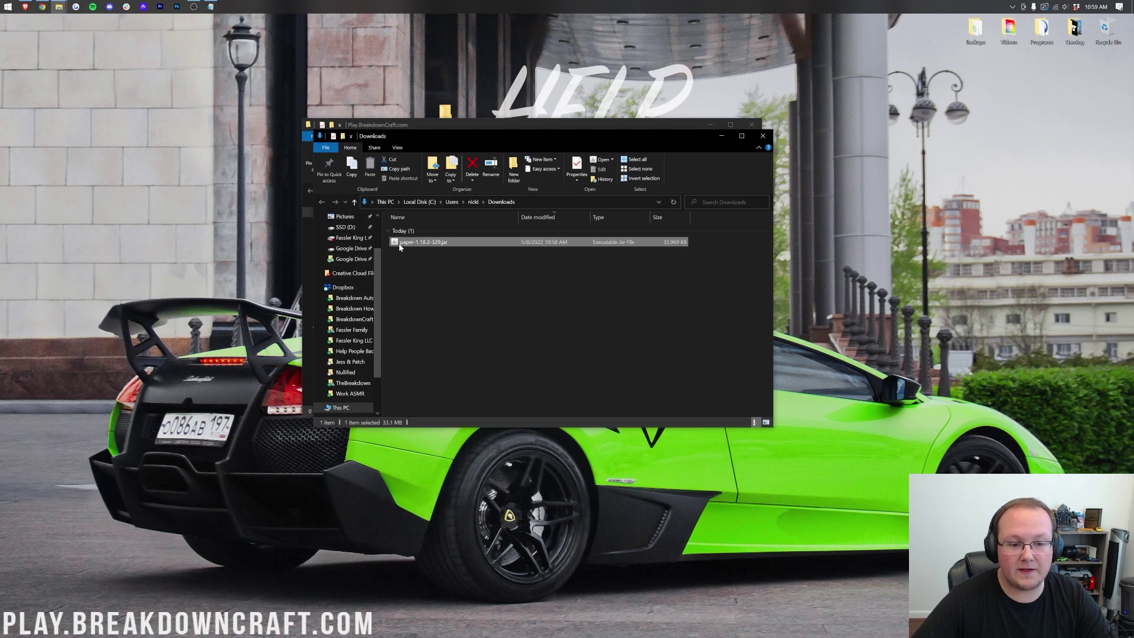
drag(399, 244, 441, 110)
Close the open windows and reopen Play.BreakdownCraft.com to confirm the jar is inside.
click(761, 135)
click(751, 125)
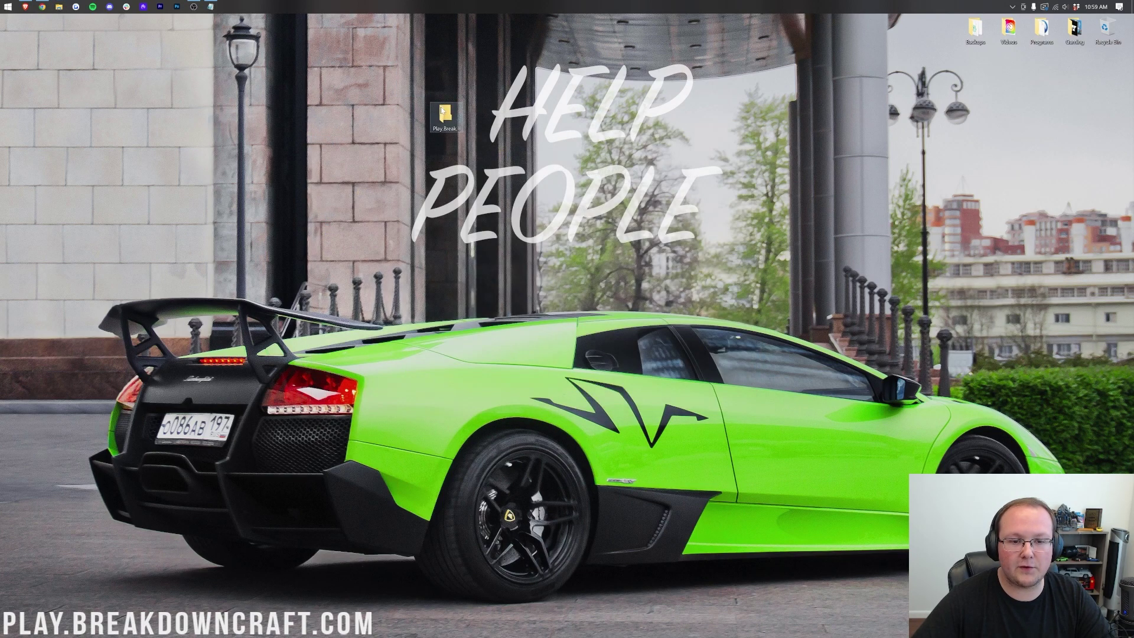
double_click(442, 112)
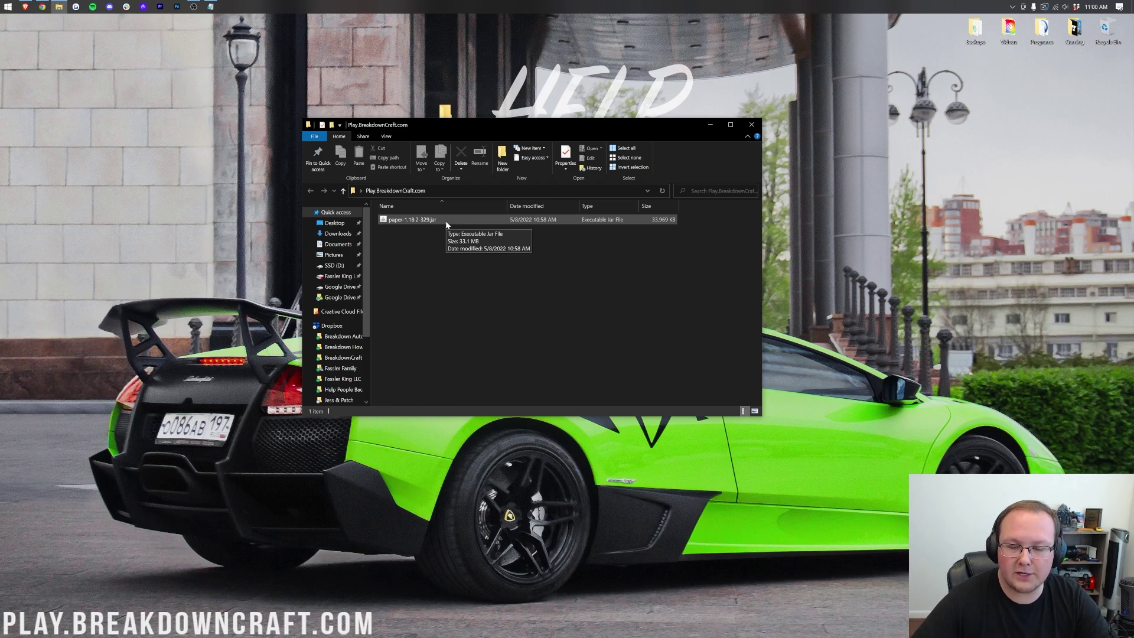
click(391, 139)
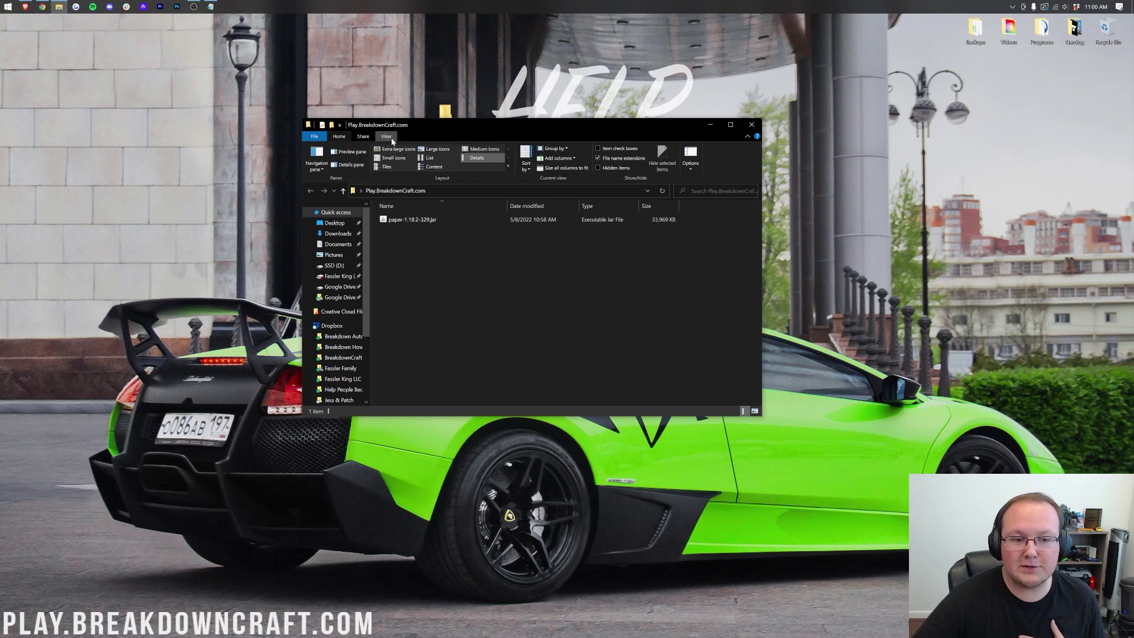
Turn on file name extensions and rename paper-1.18.2-329.jar to paper.jar.
click(598, 159)
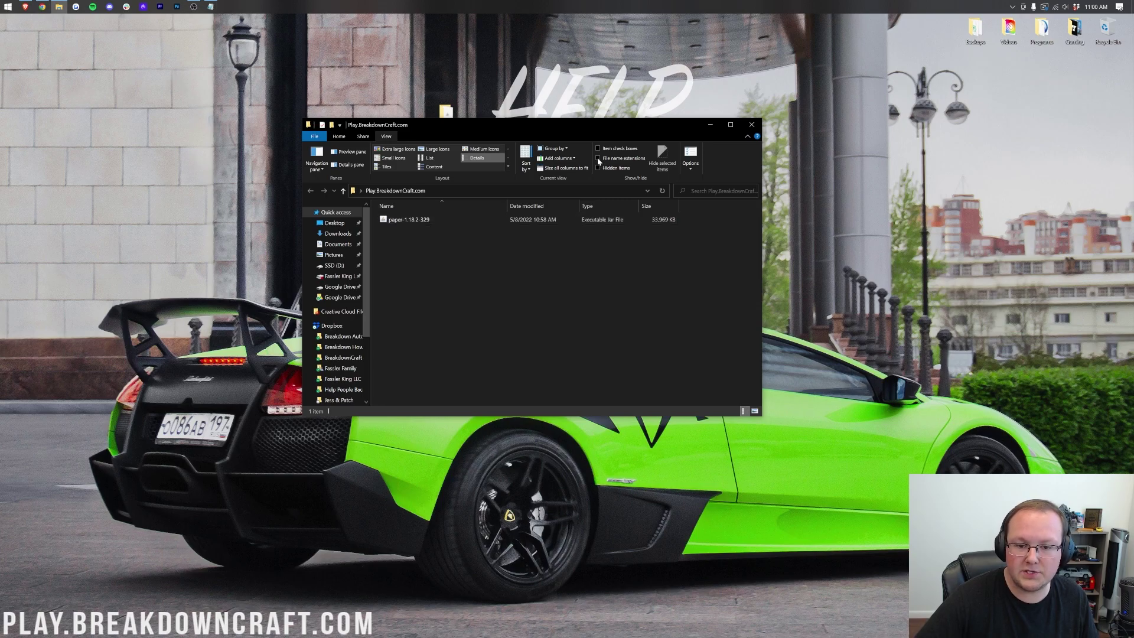
click(598, 158)
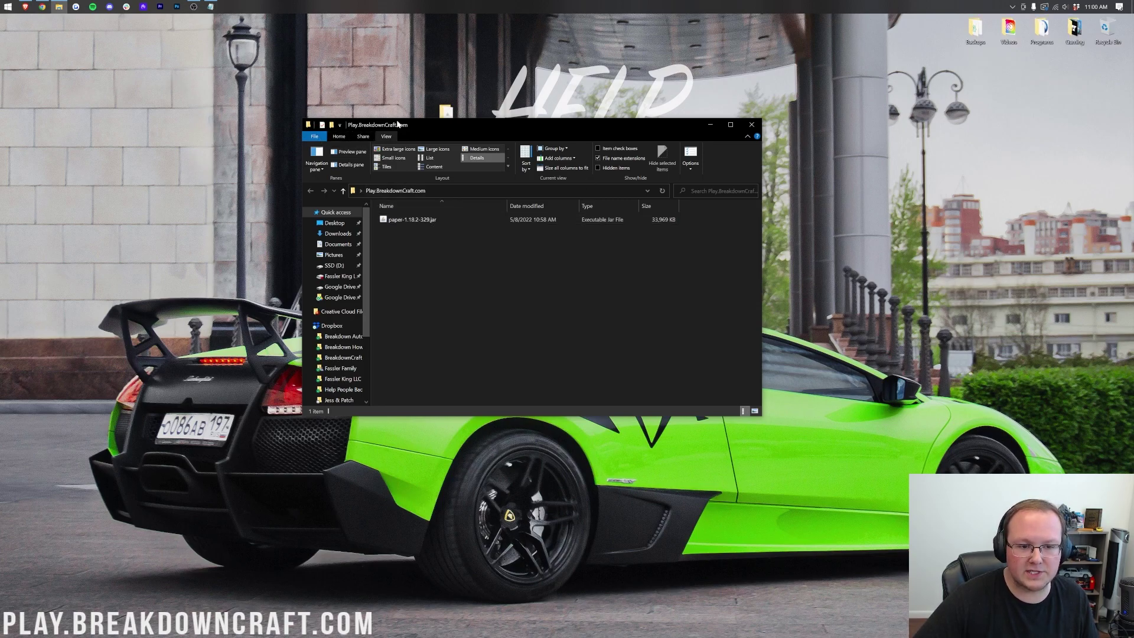
click(424, 222)
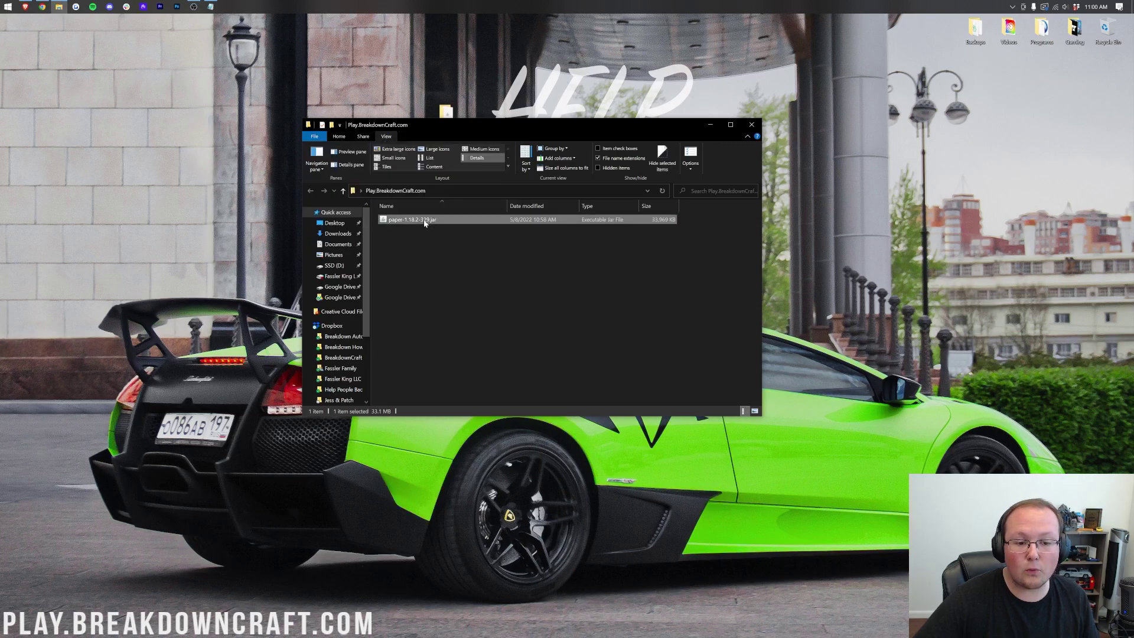
right_click(410, 222)
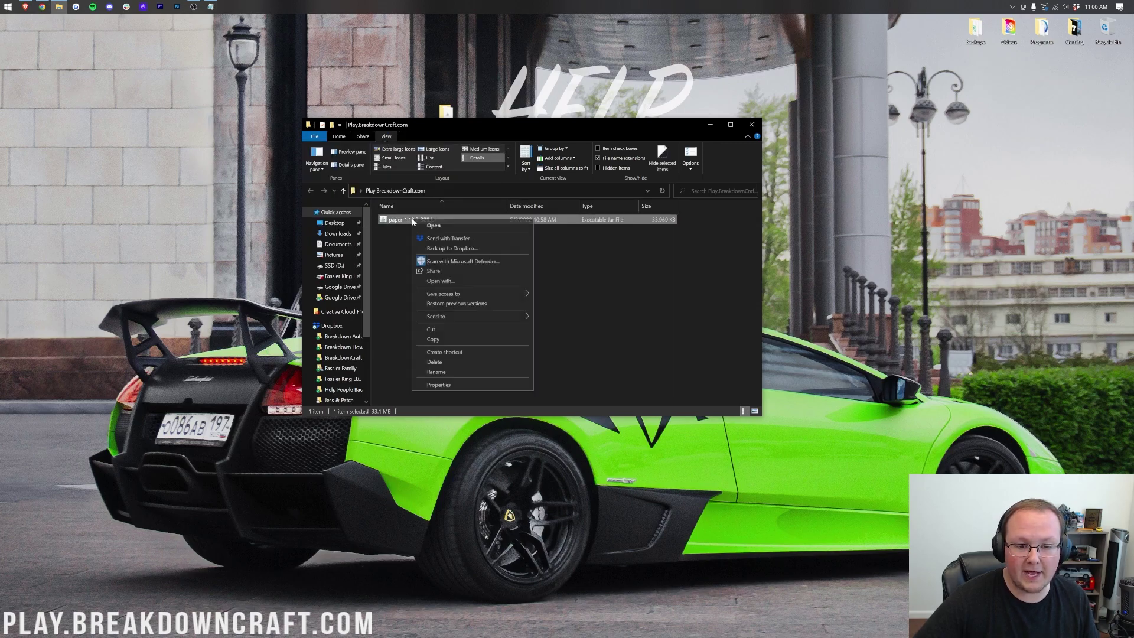
click(469, 370)
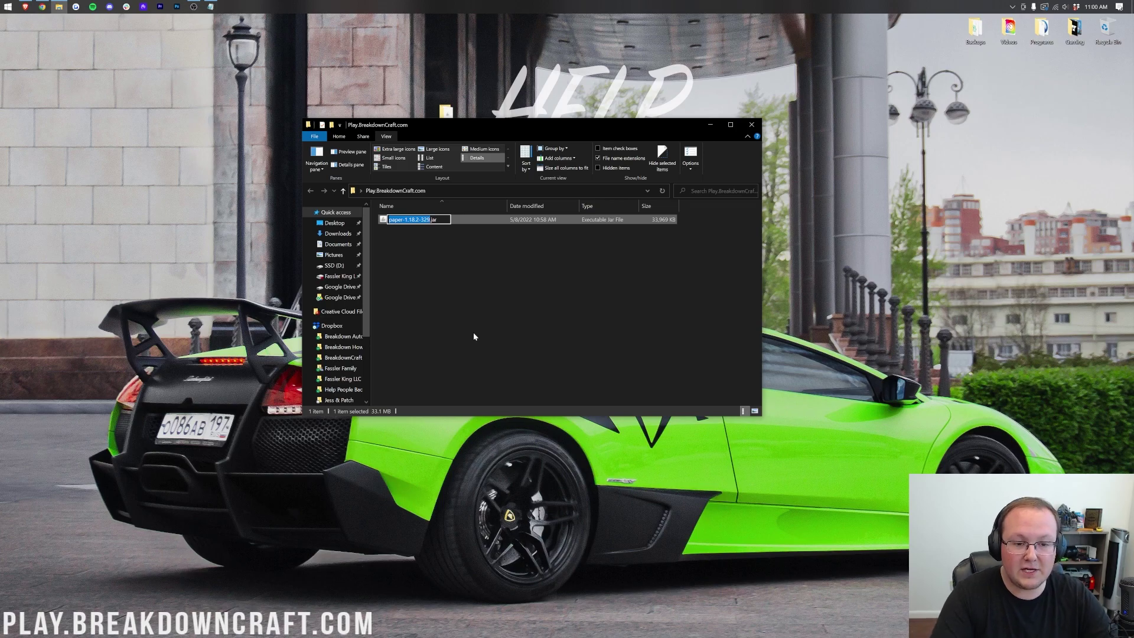
text(paper)
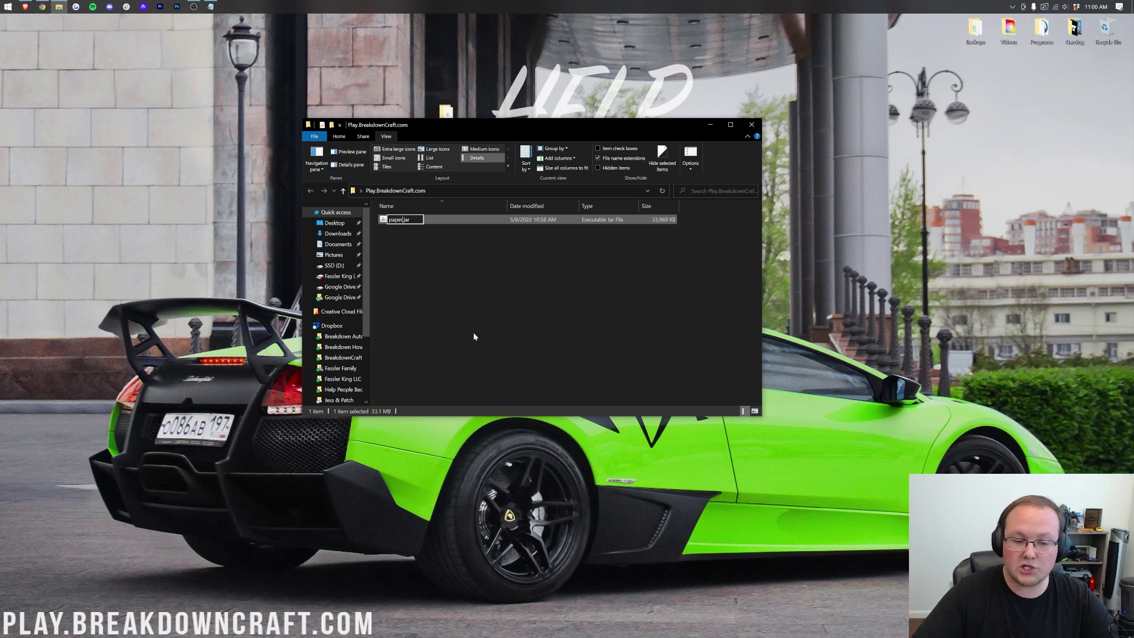
click(474, 335)
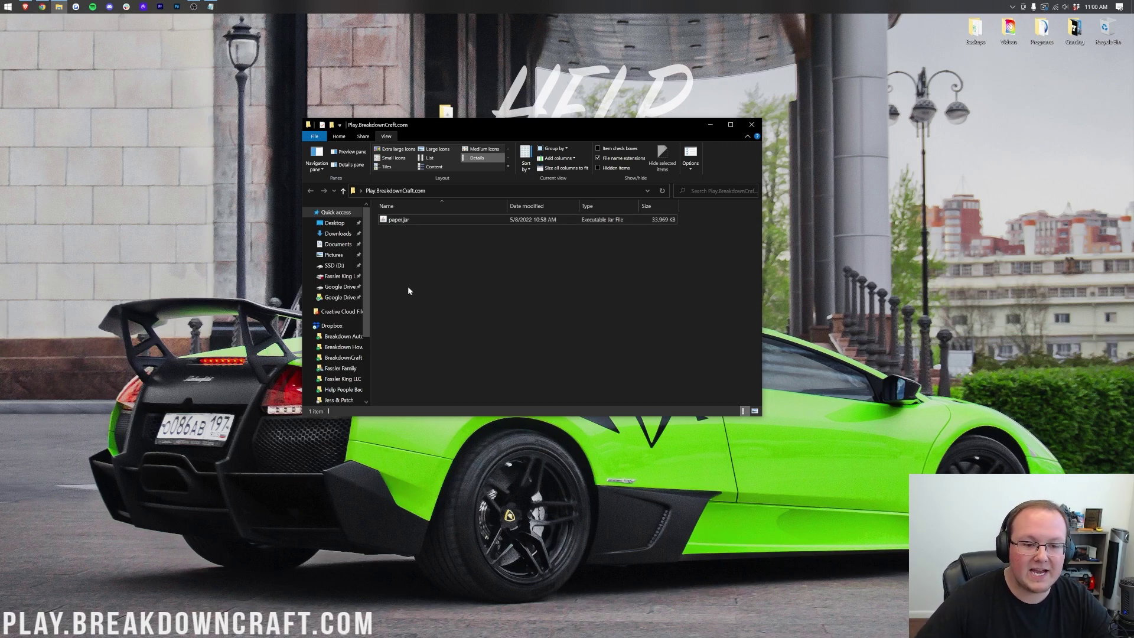
Create New Text Document.txt in the server folder, open it, and arrange it beside the folder.
right_click(417, 253)
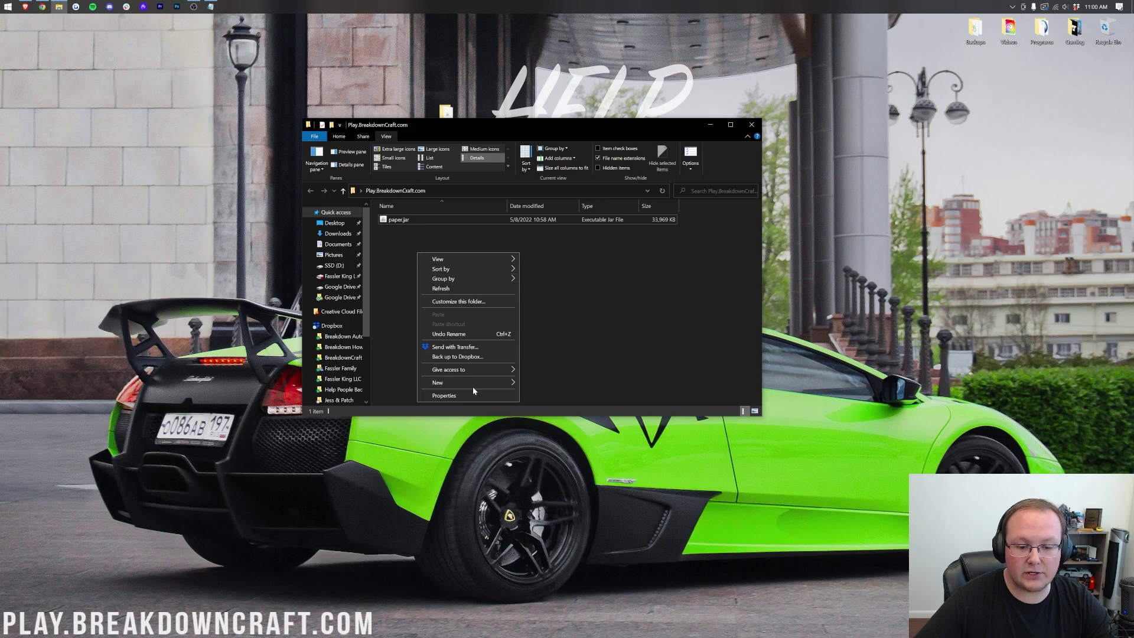
mouse_move(473, 382)
click(555, 446)
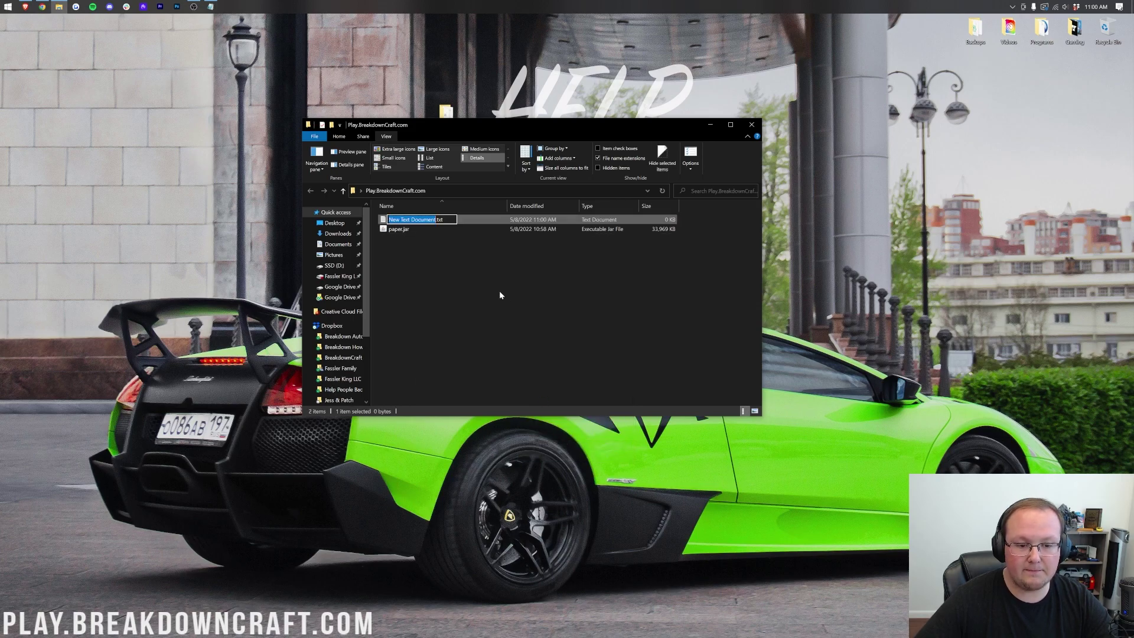
key(Return)
double_click(438, 221)
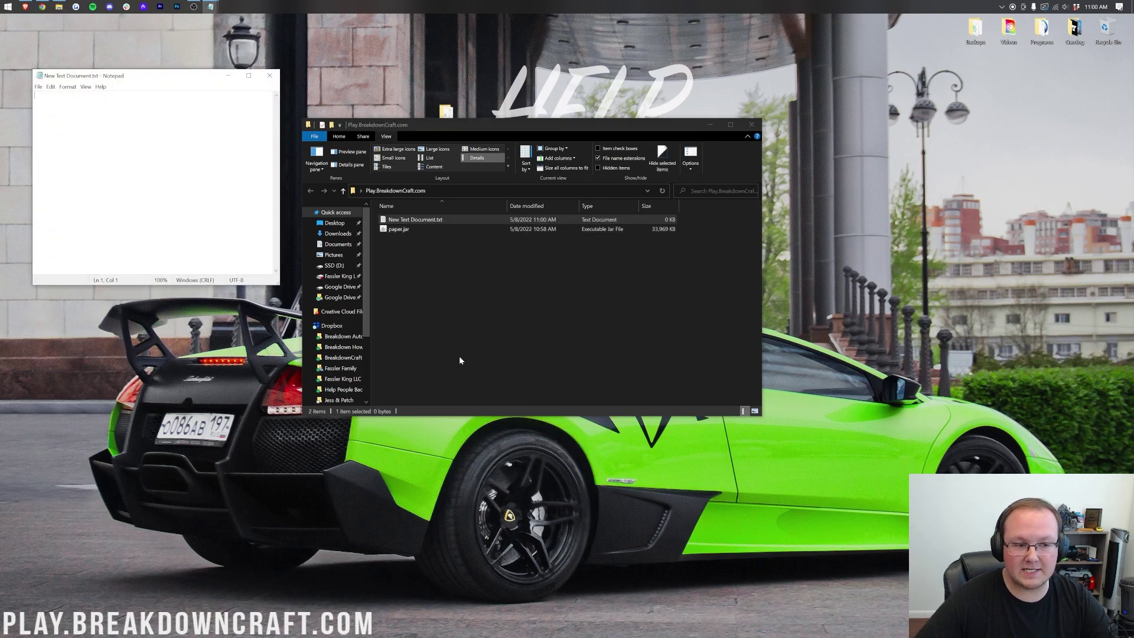
drag(164, 80, 566, 104)
drag(281, 117, 507, 102)
Copy 'java -Xmx2048M -Xms2048M -jar paper.jar nogui' and PAUSE from Untitled notes into the new document, then close Untitled.
mouse_move(210, 7)
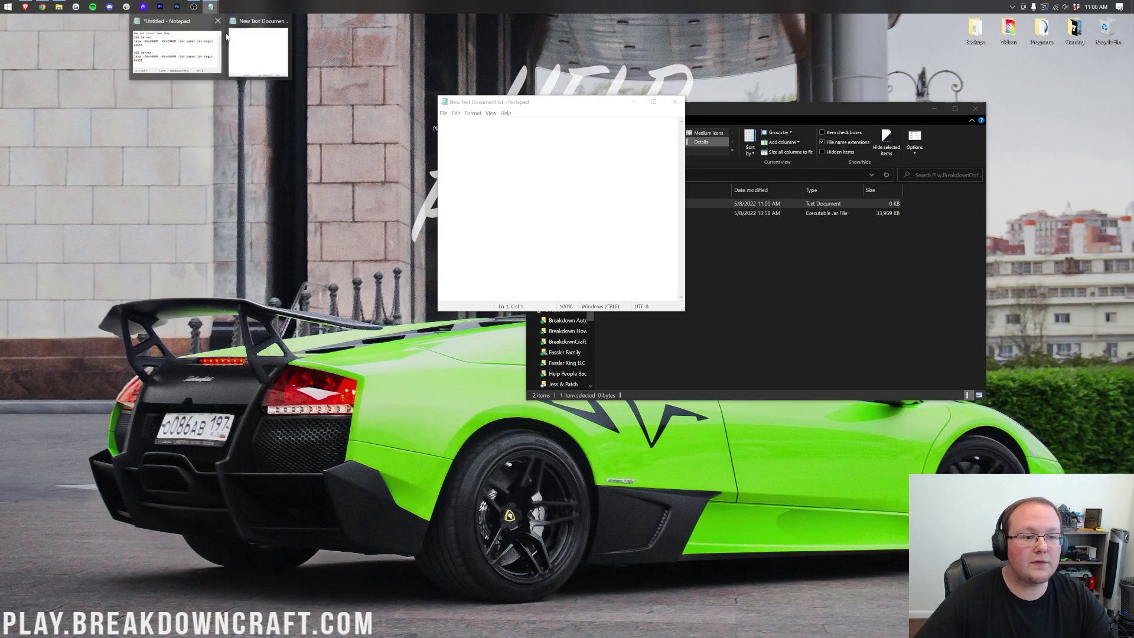
click(222, 52)
drag(215, 114, 300, 96)
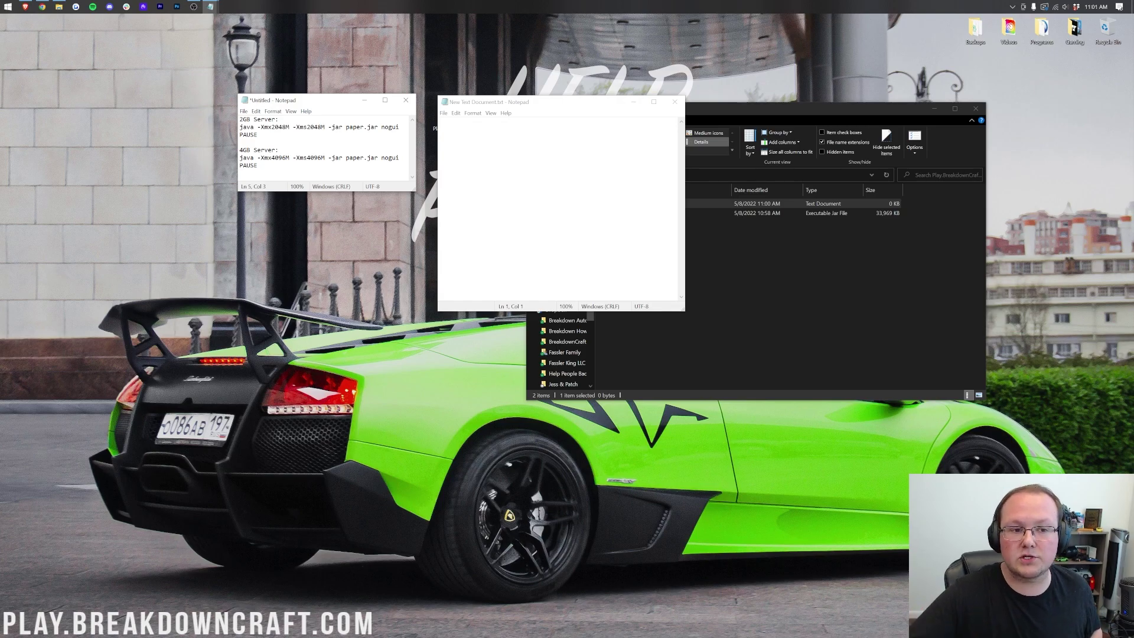
drag(258, 135, 240, 127)
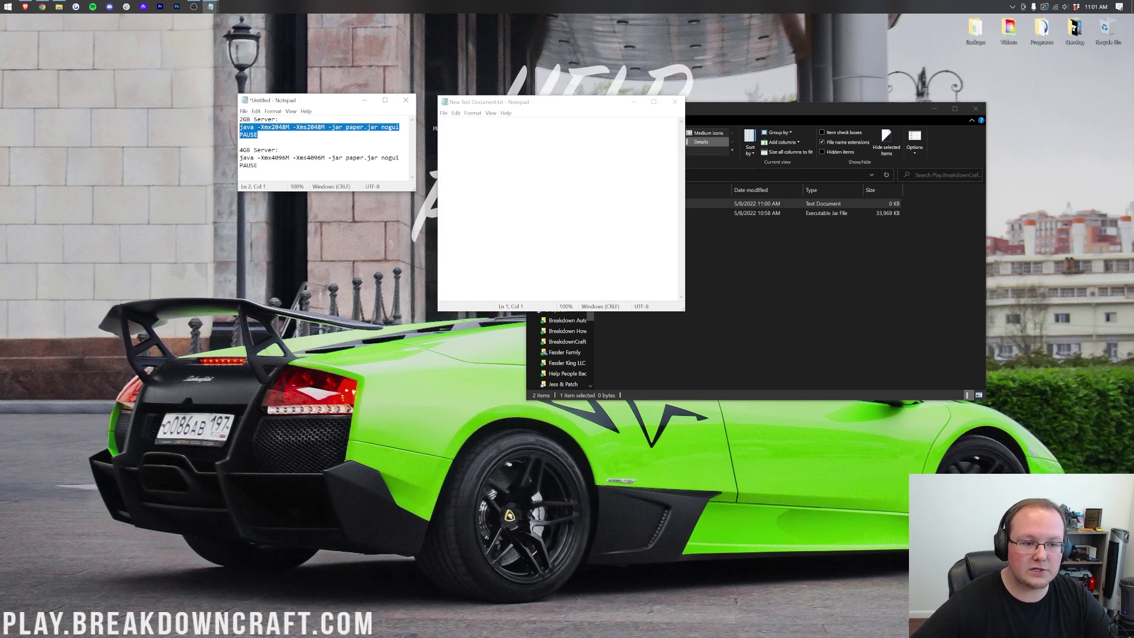
key(Left)
key(shift+Up)
key(shift+Home)
key(ctrl+c)
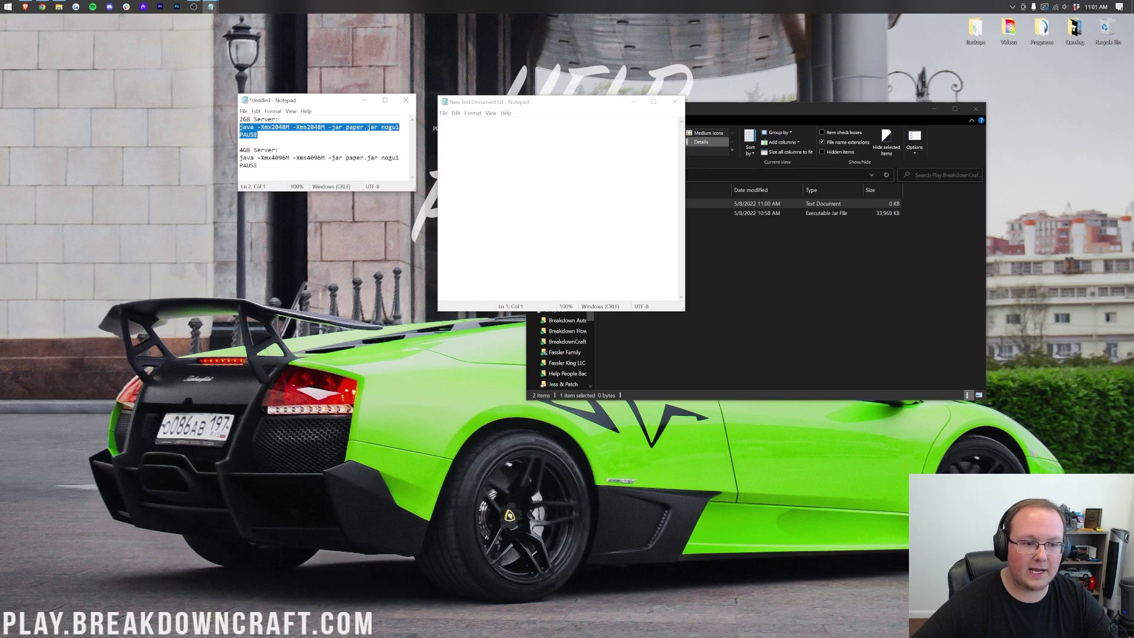
key(alt+Tab)
key(ctrl+v)
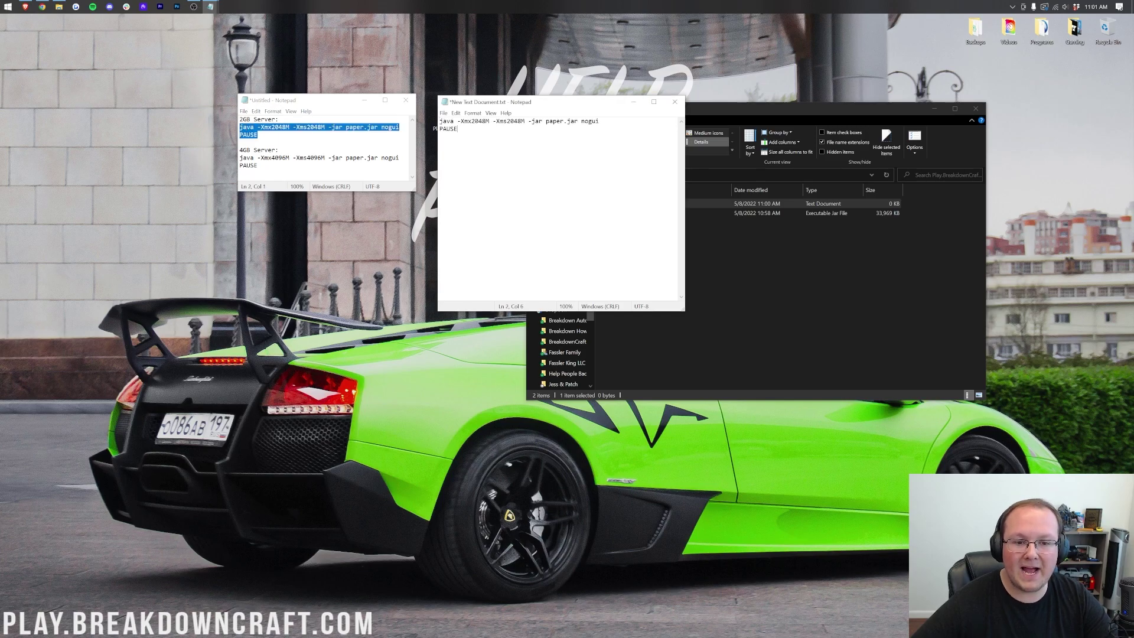
click(405, 100)
Highlight the -Xms2048M memory value in the launch line, then move the cursor to the end.
drag(537, 108, 390, 117)
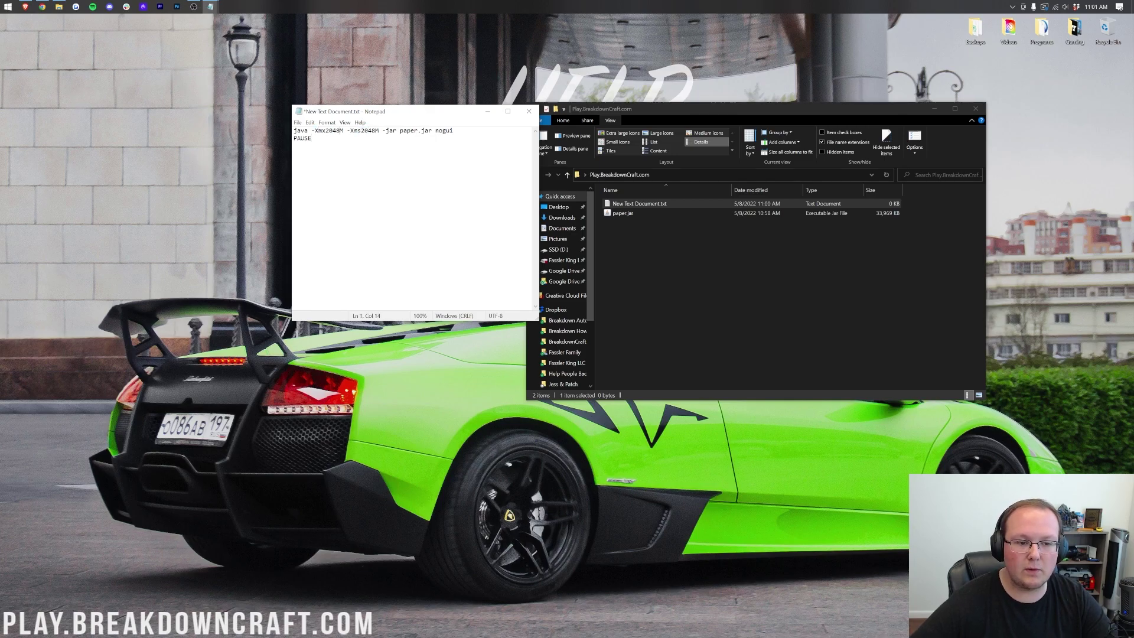
click(364, 130)
drag(380, 130, 358, 130)
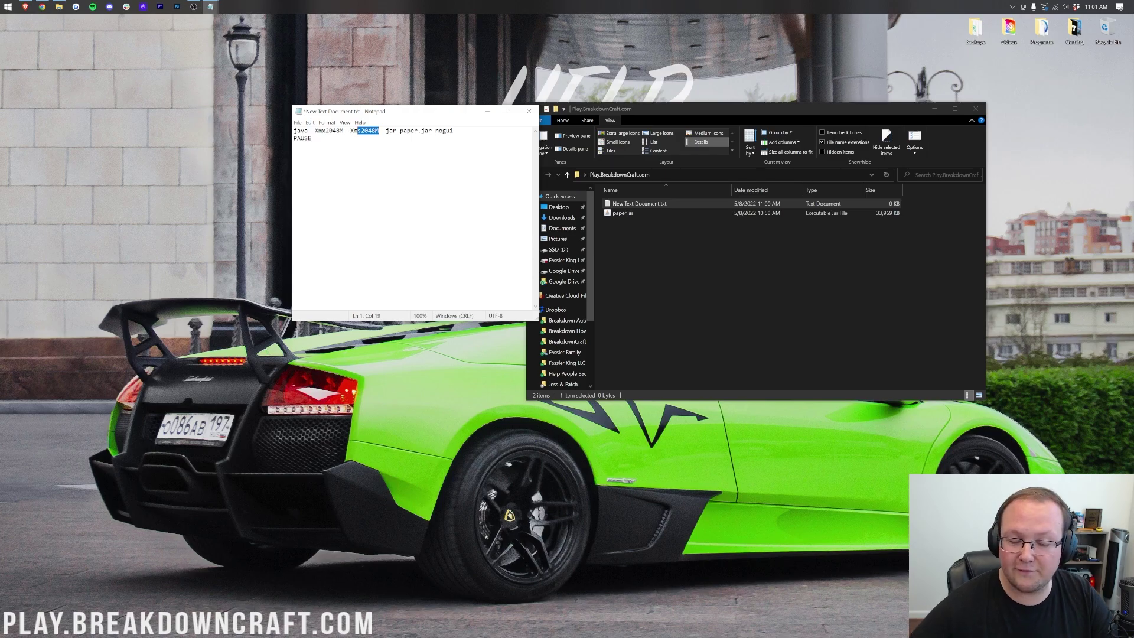
key(ctrl+End)
Save the launch script as run.bat with the All Files type, then close Notepad.
click(298, 123)
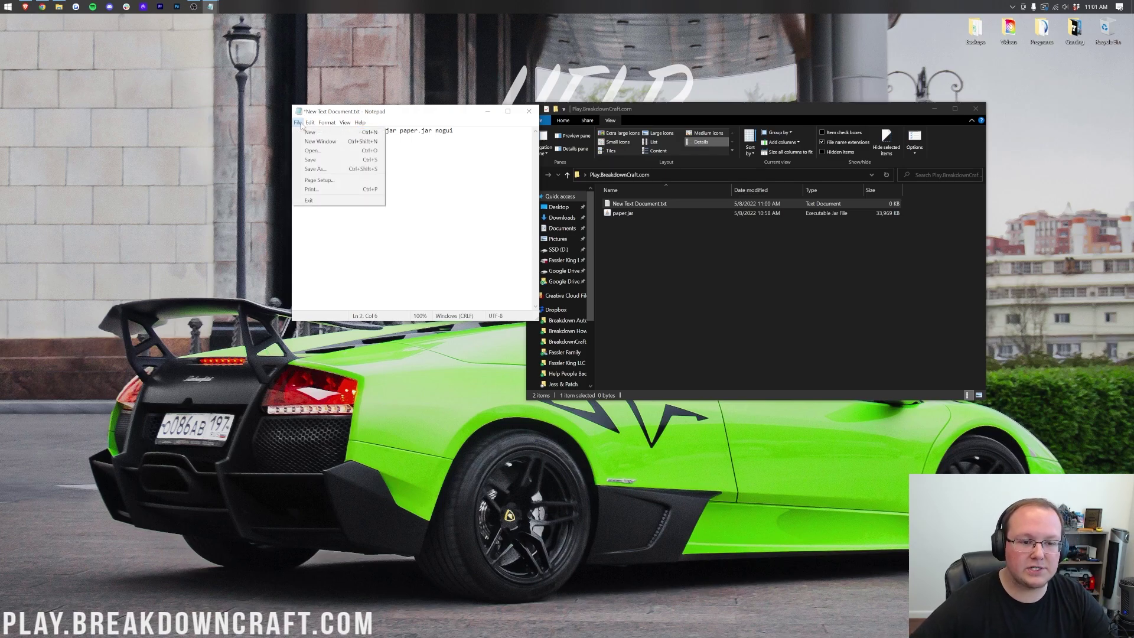
click(325, 169)
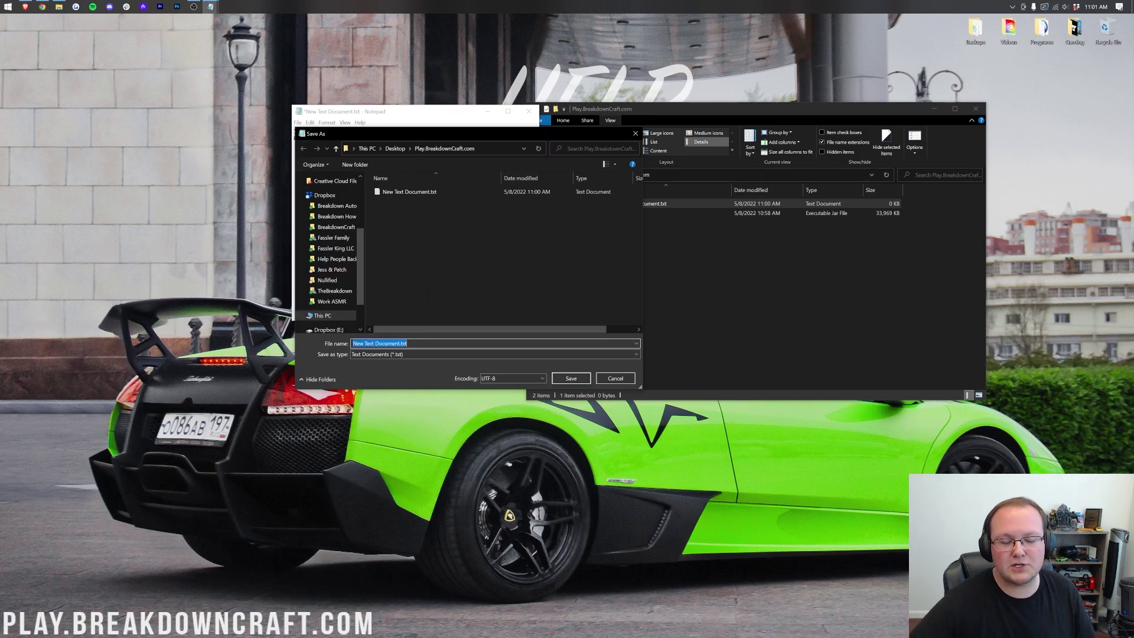
text(ru)
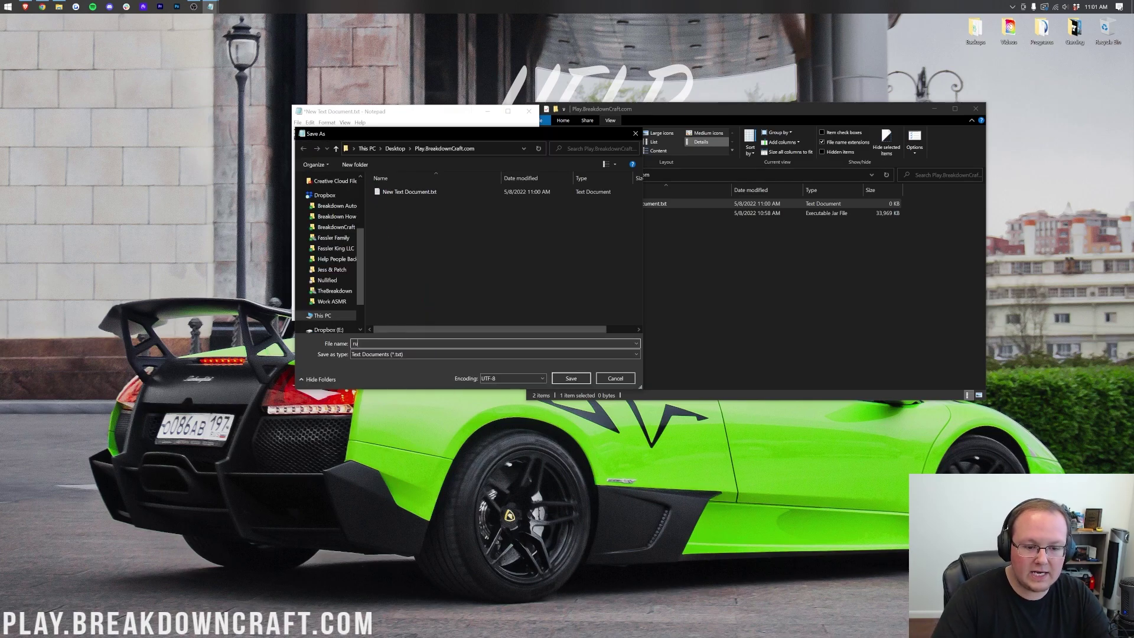
text(n.bat)
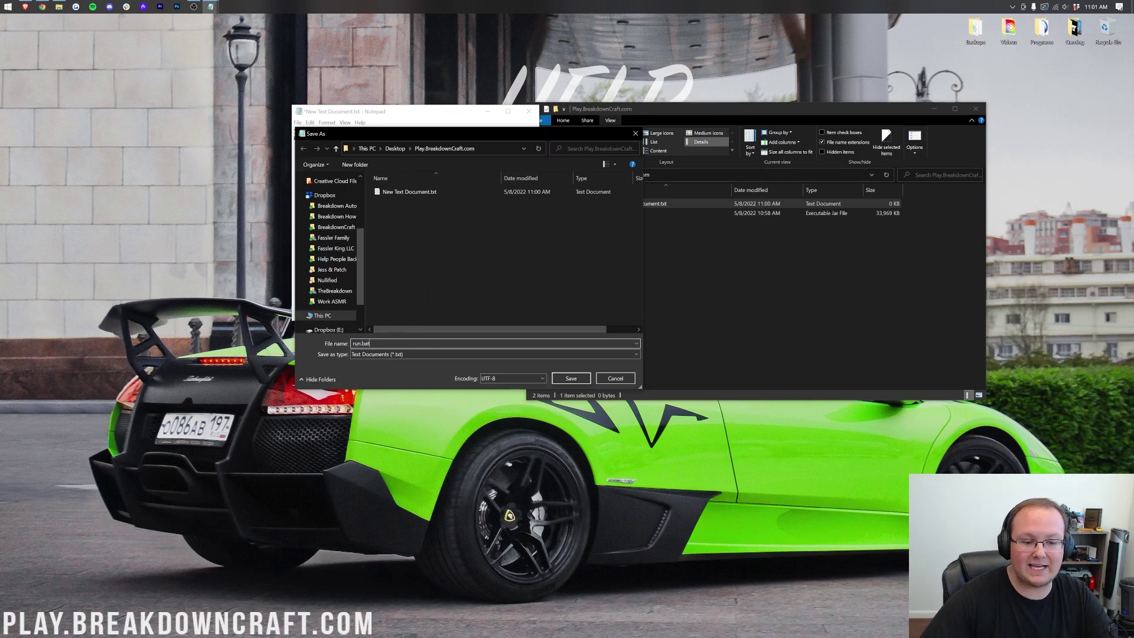
click(390, 355)
click(385, 369)
click(358, 343)
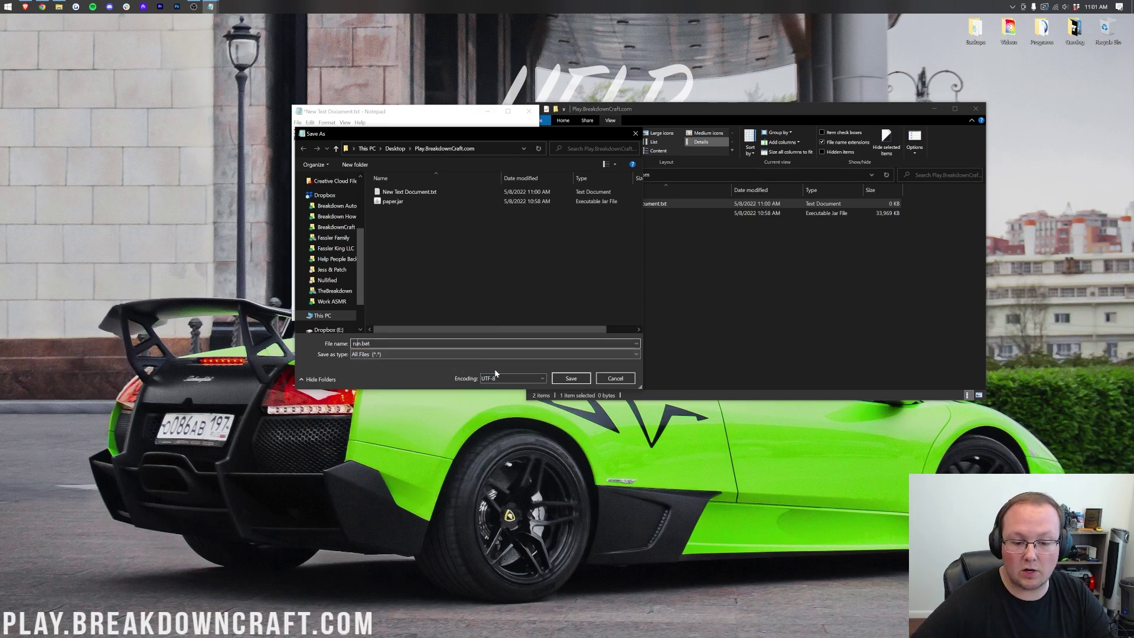
click(571, 377)
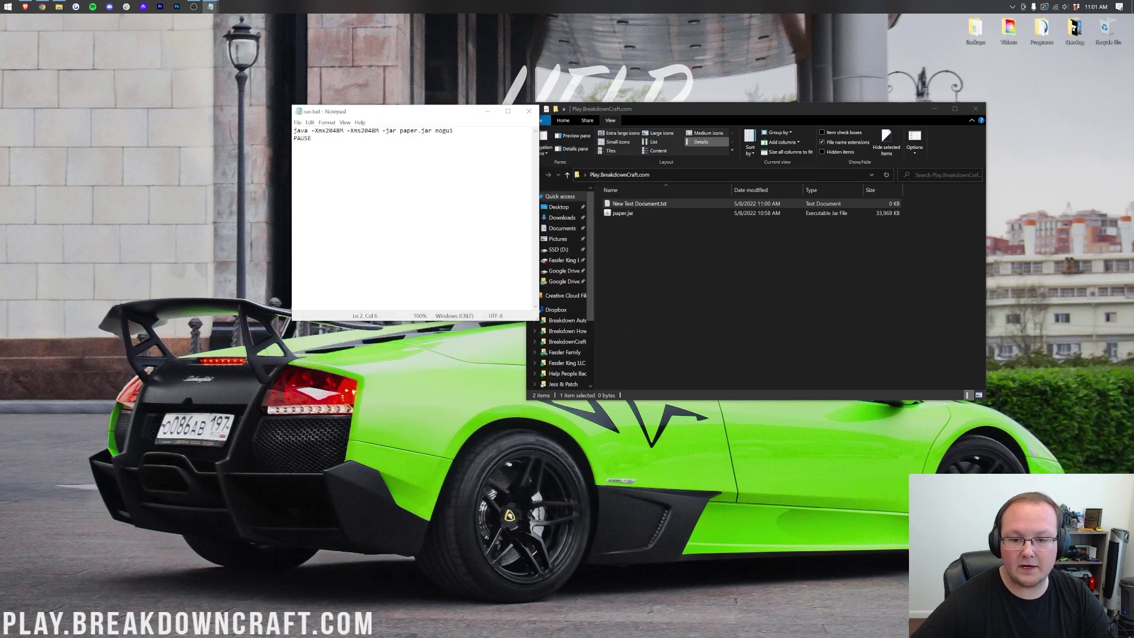
click(528, 111)
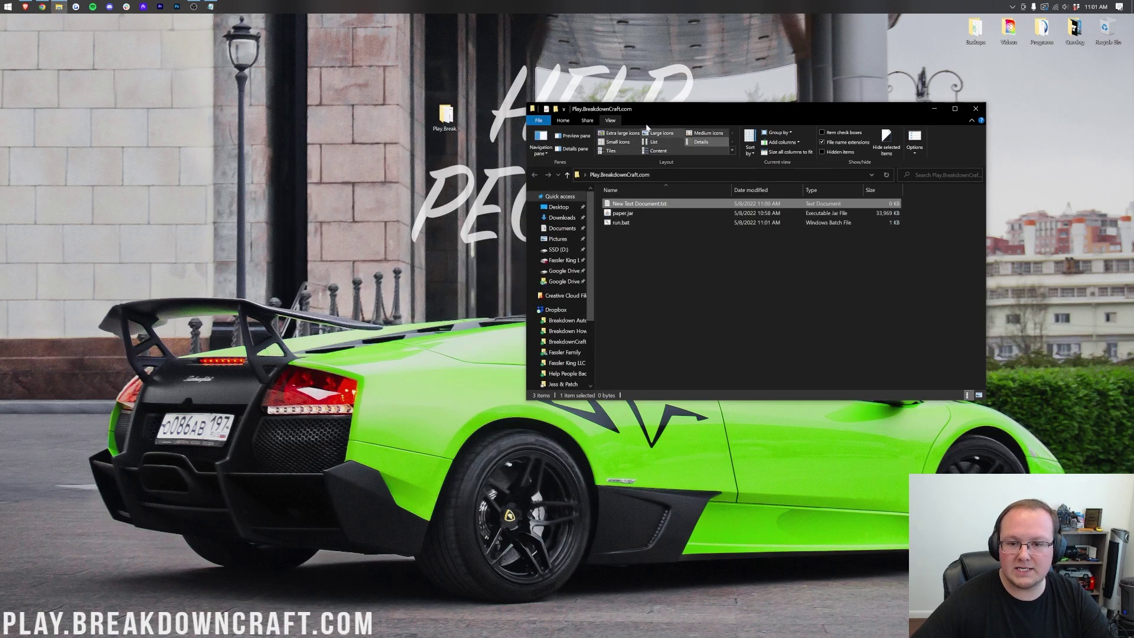
Delete the leftover New Text Document.txt by moving it to the Recycle Bin.
drag(647, 126, 450, 110)
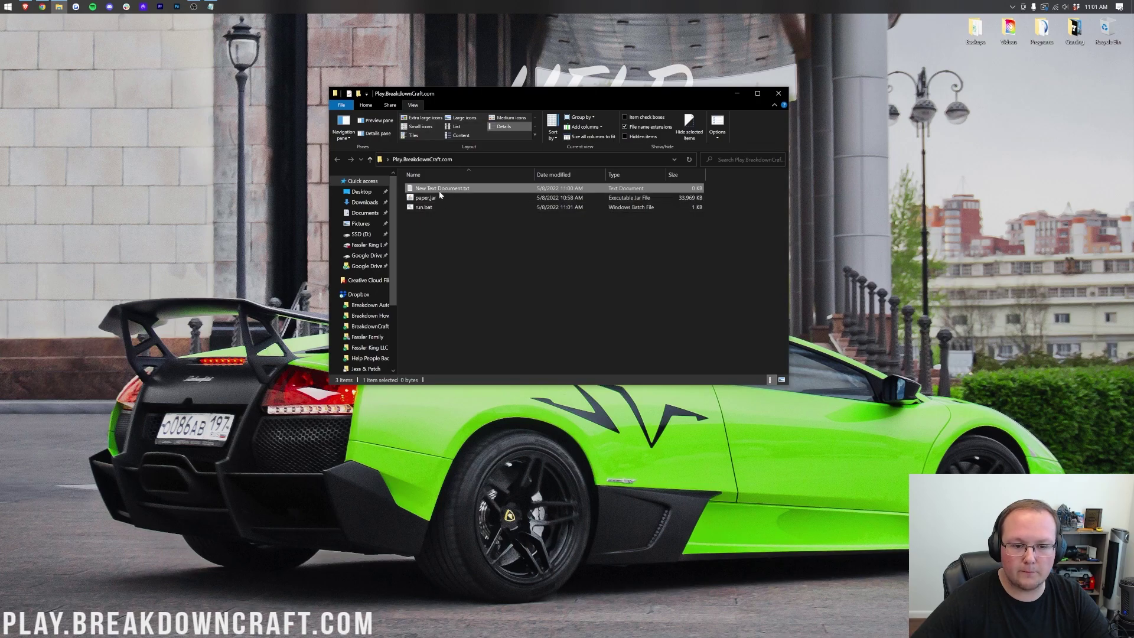
drag(440, 194, 1106, 27)
click(552, 220)
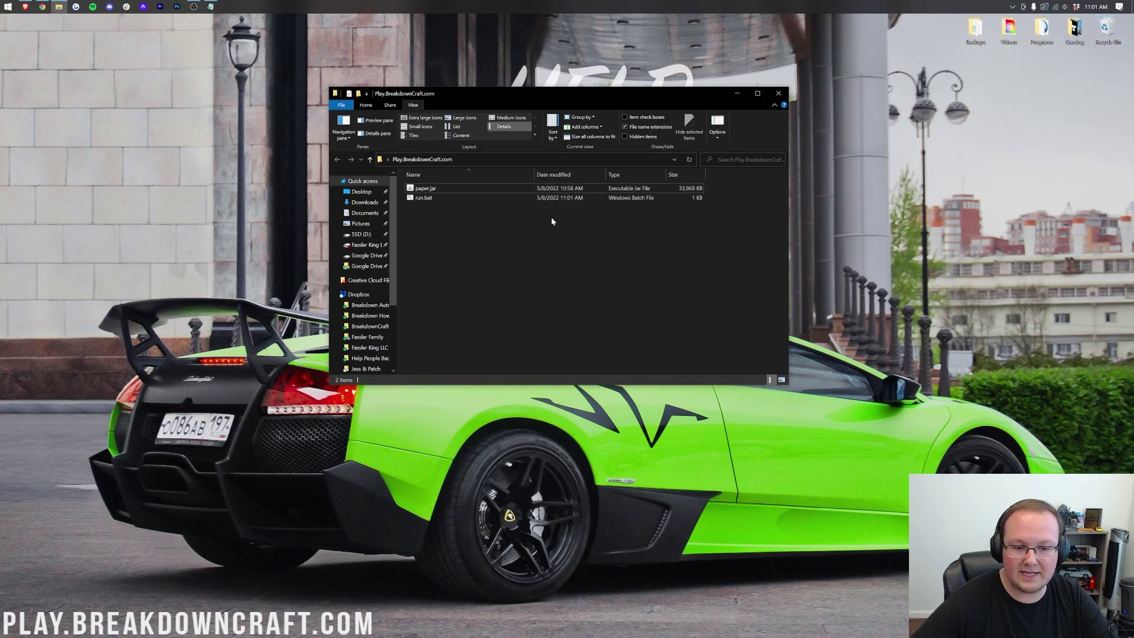
Run run.bat once to generate eula.txt and server.properties, close the console, and select eula.txt.
double_click(430, 198)
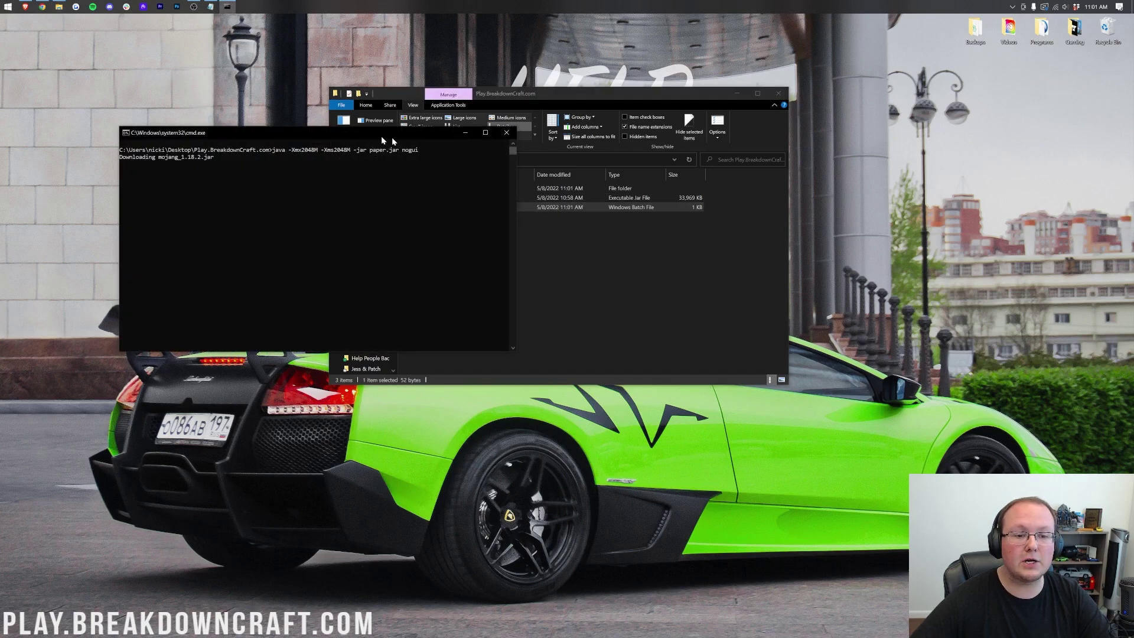
drag(382, 140, 549, 272)
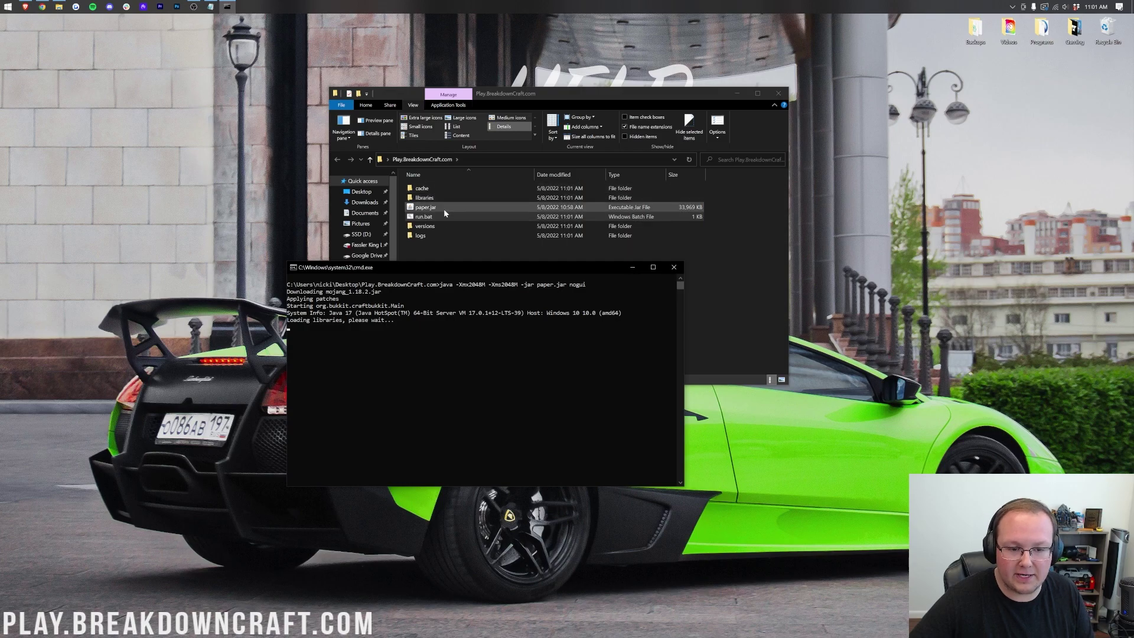
drag(448, 266, 480, 113)
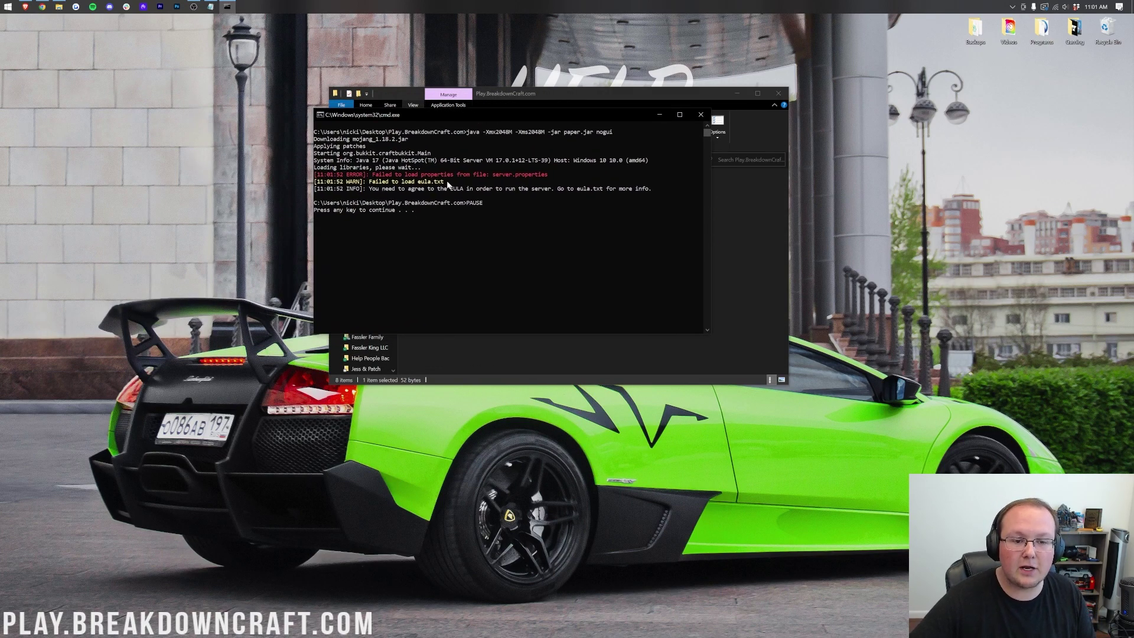
click(436, 197)
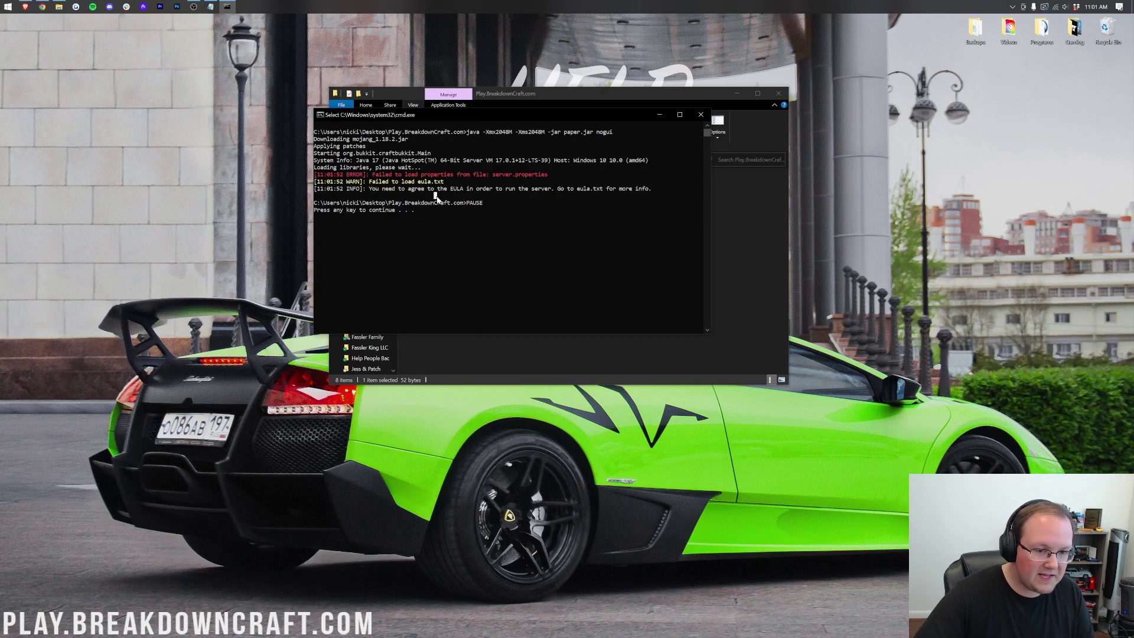
key(Return)
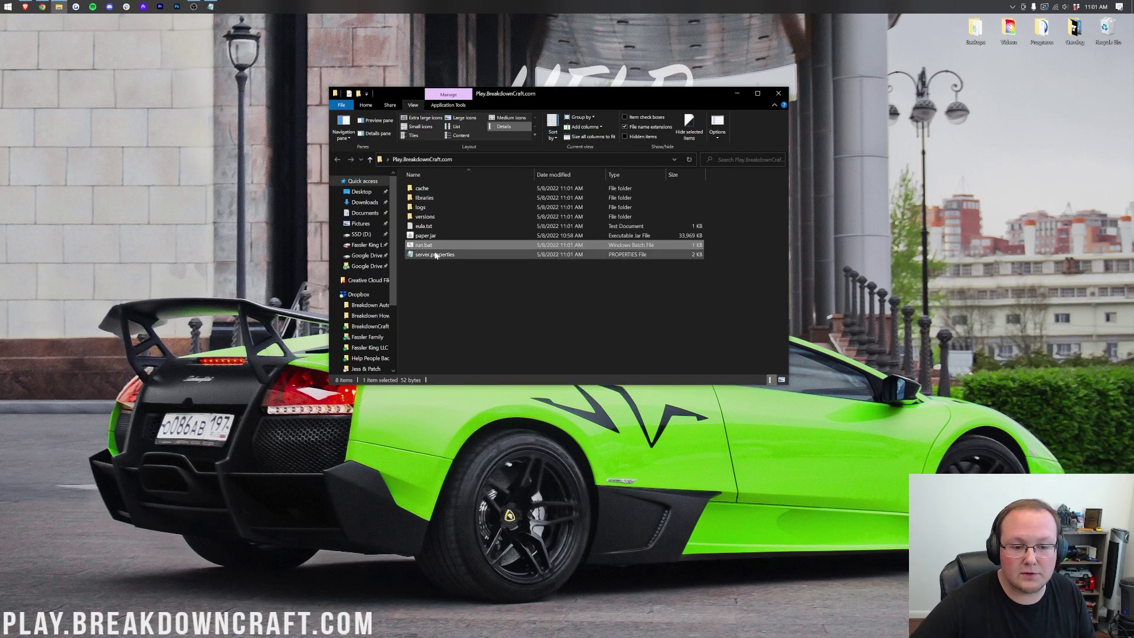
click(430, 228)
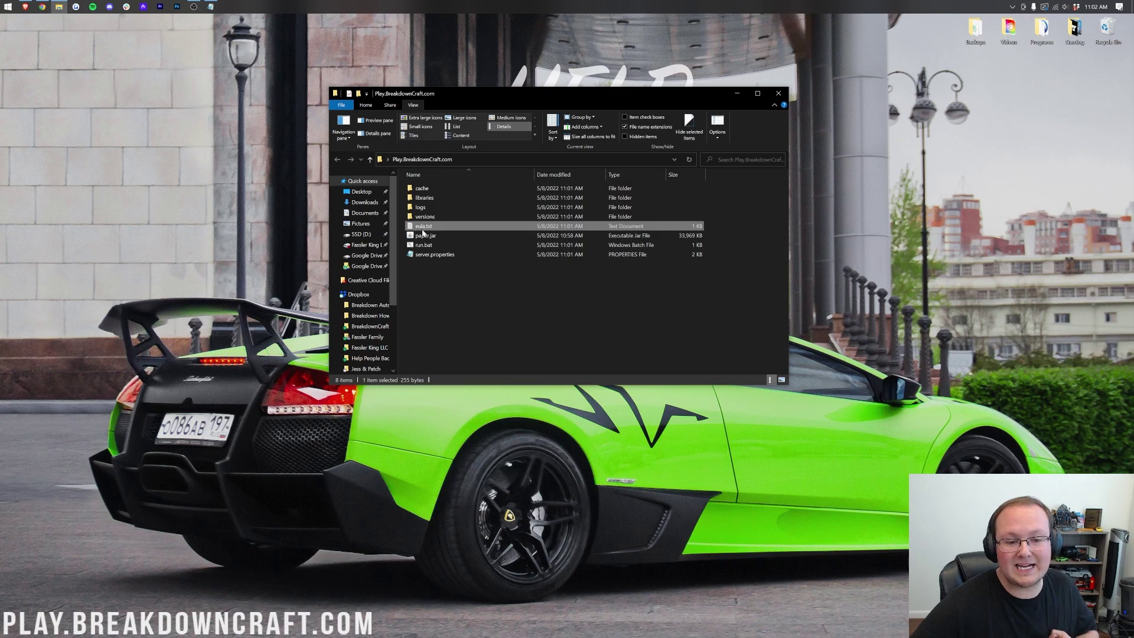
Change eula=false to eula=true in eula.txt.
double_click(422, 229)
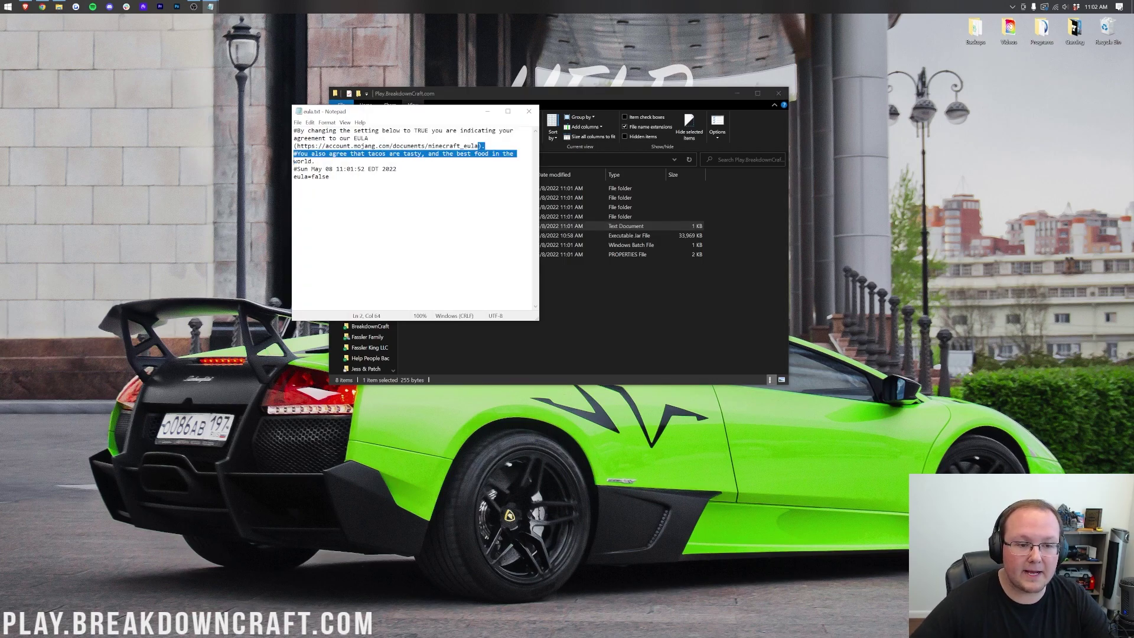
drag(517, 154, 311, 177)
click(294, 184)
text(true)
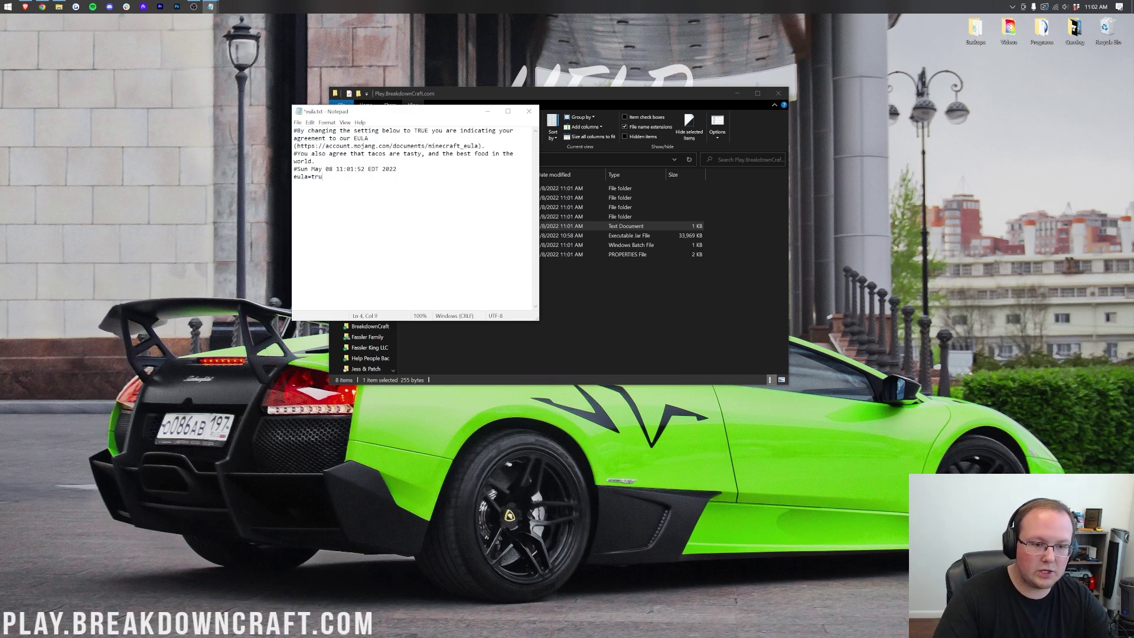
Save eula.txt, close Notepad, and relaunch run.bat to start the server.
click(299, 122)
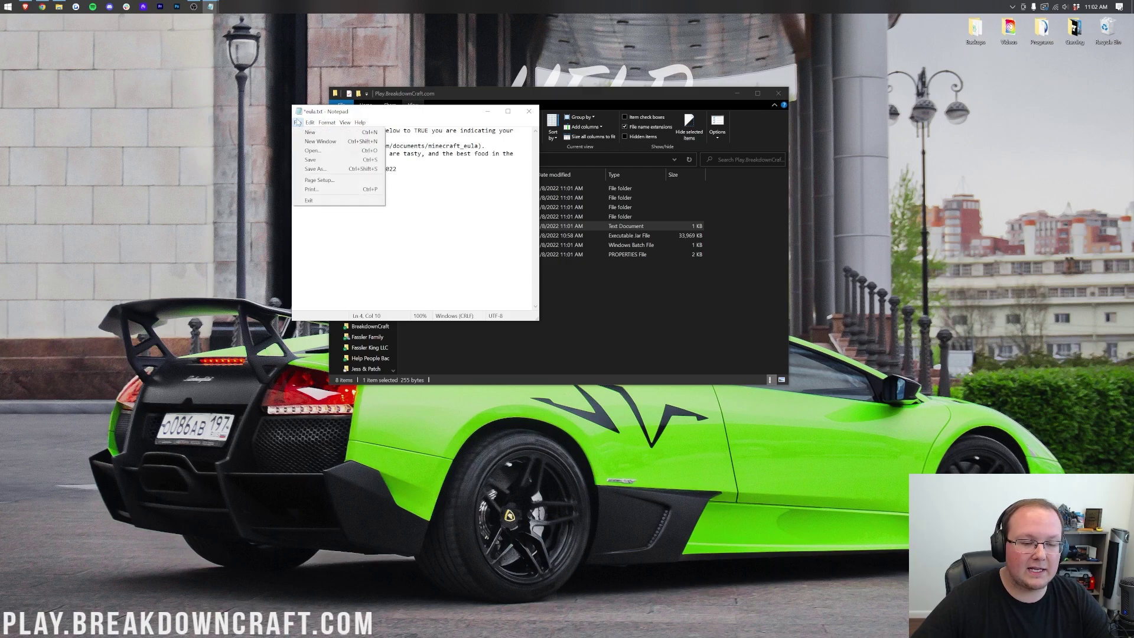
click(319, 159)
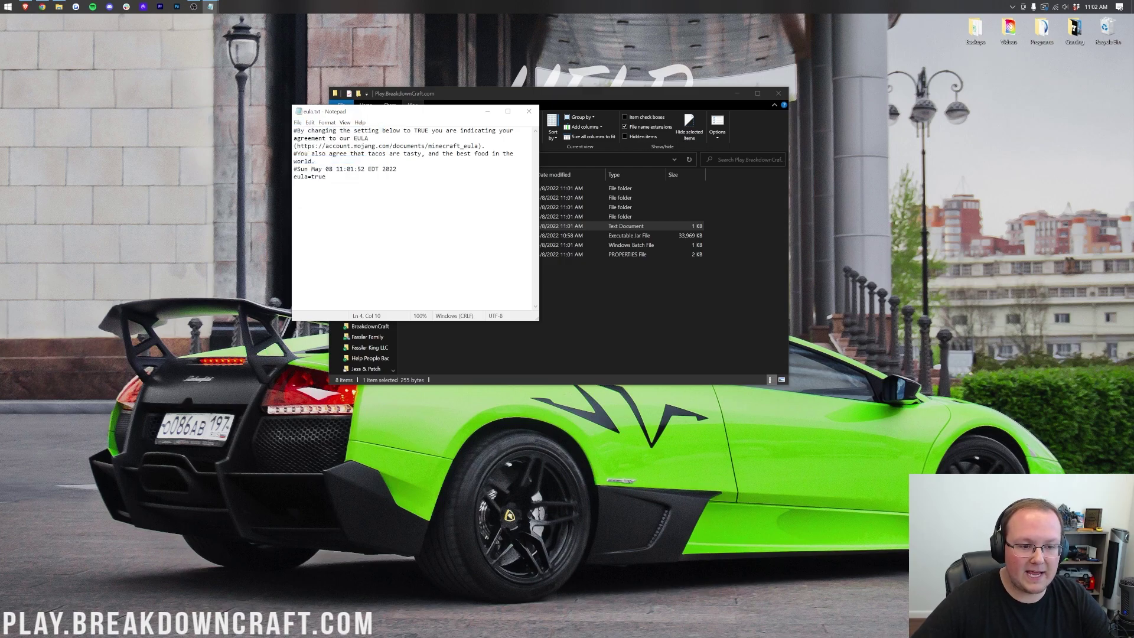
drag(326, 177, 308, 176)
click(309, 177)
click(297, 122)
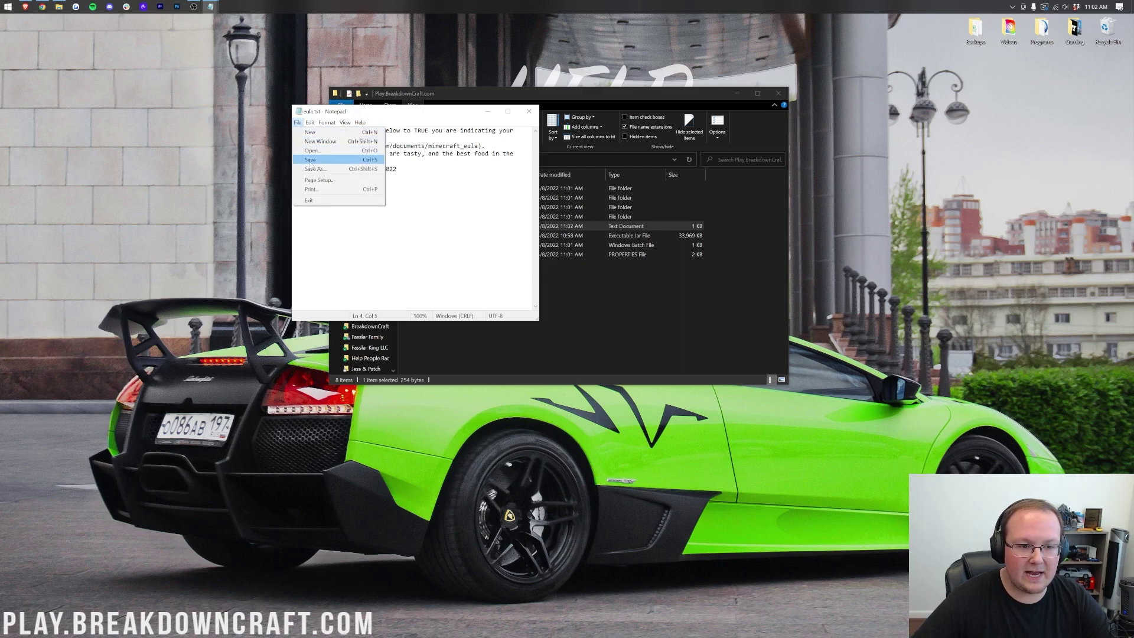
click(535, 128)
click(528, 111)
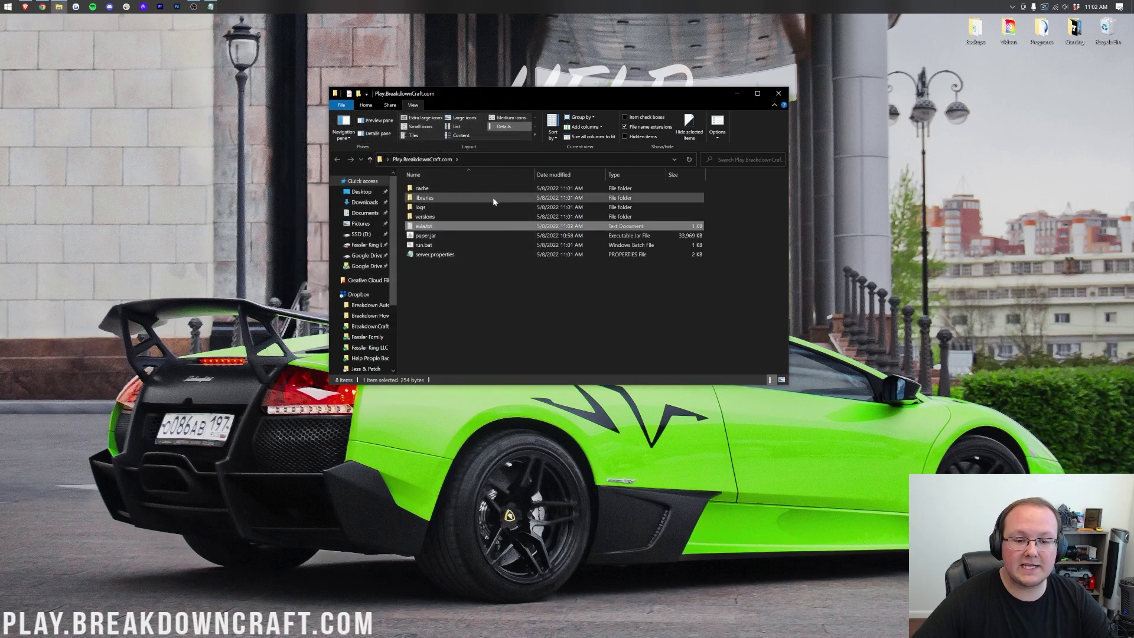
double_click(456, 246)
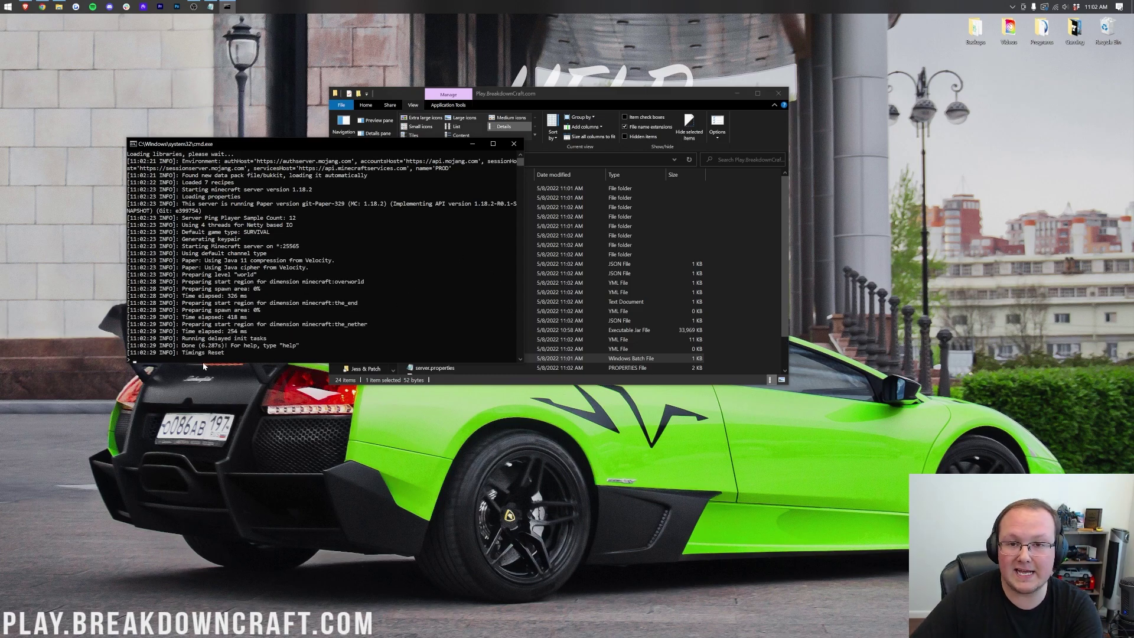
Make the player's account a server operator by running op with the username in the console.
drag(524, 252, 424, 253)
click(353, 282)
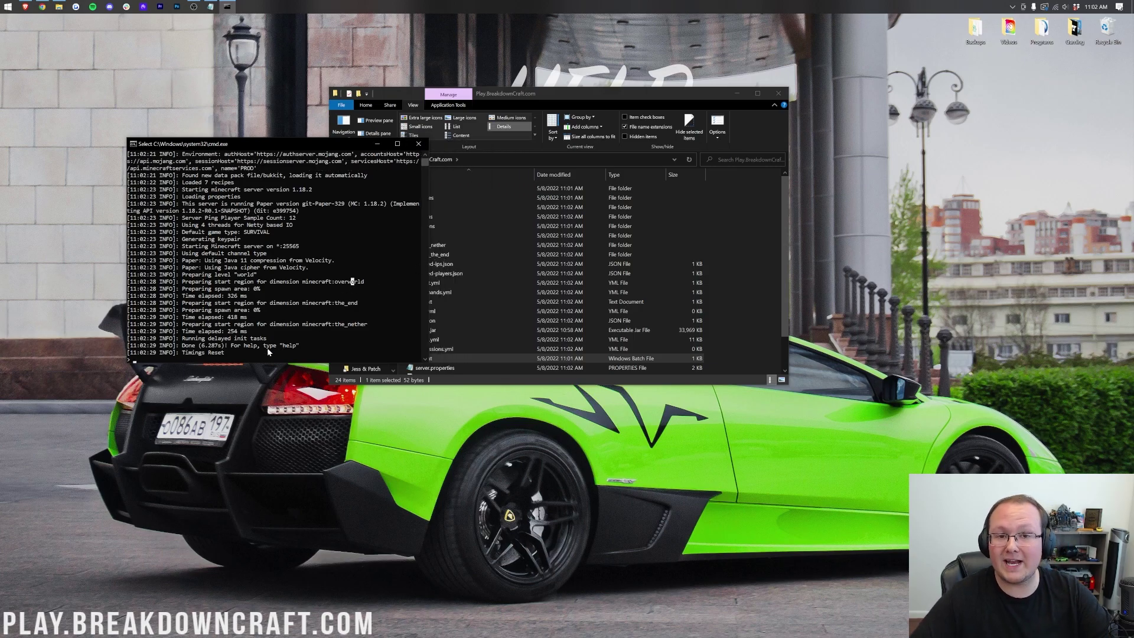
text(op )
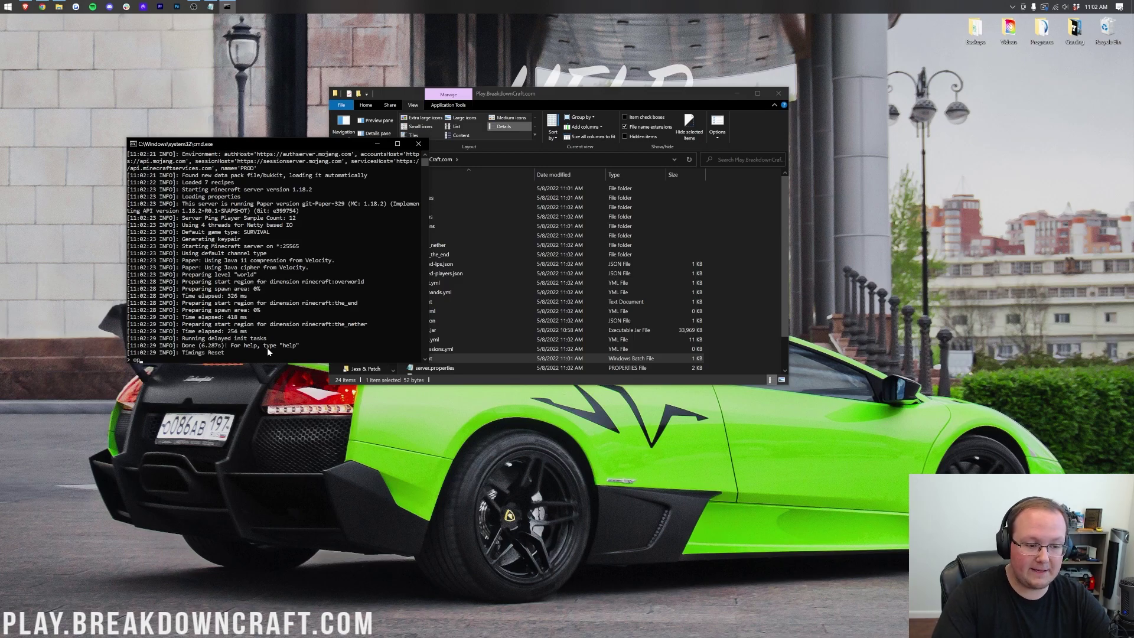
text(NicsGames)
key(Return)
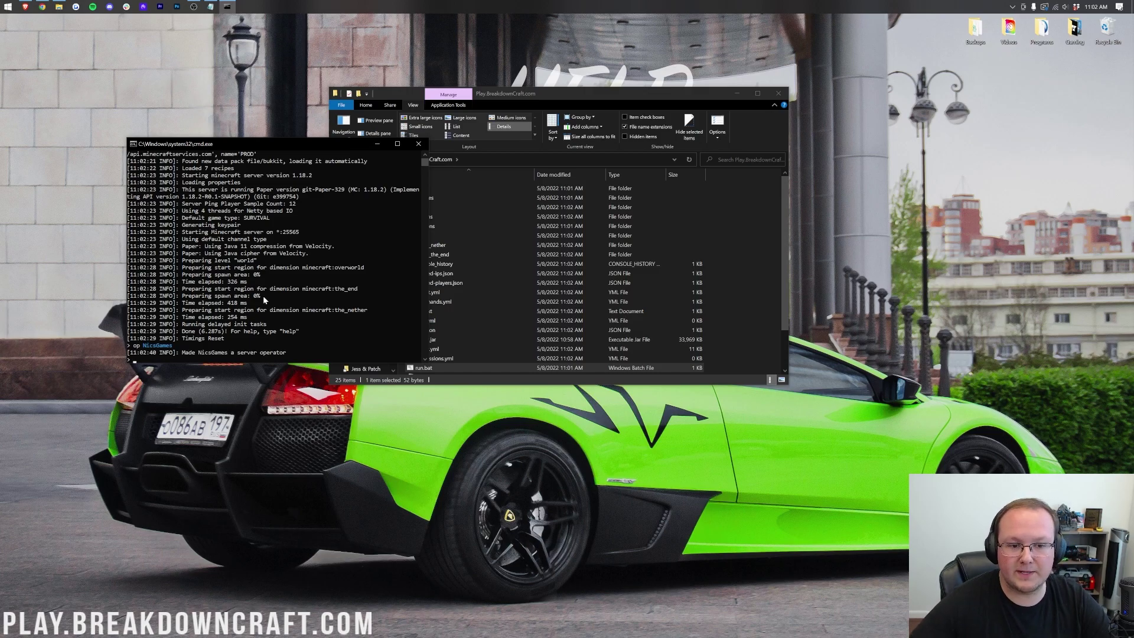
drag(222, 144, 217, 91)
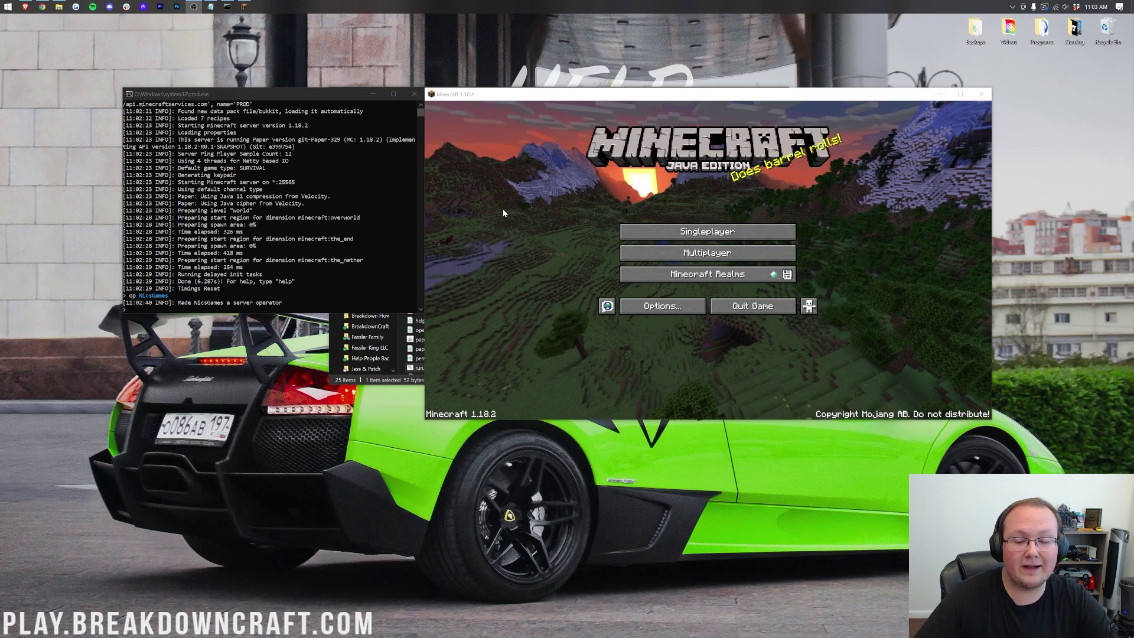
Join the local server through Multiplayer Direct Connection to localhost.
click(739, 257)
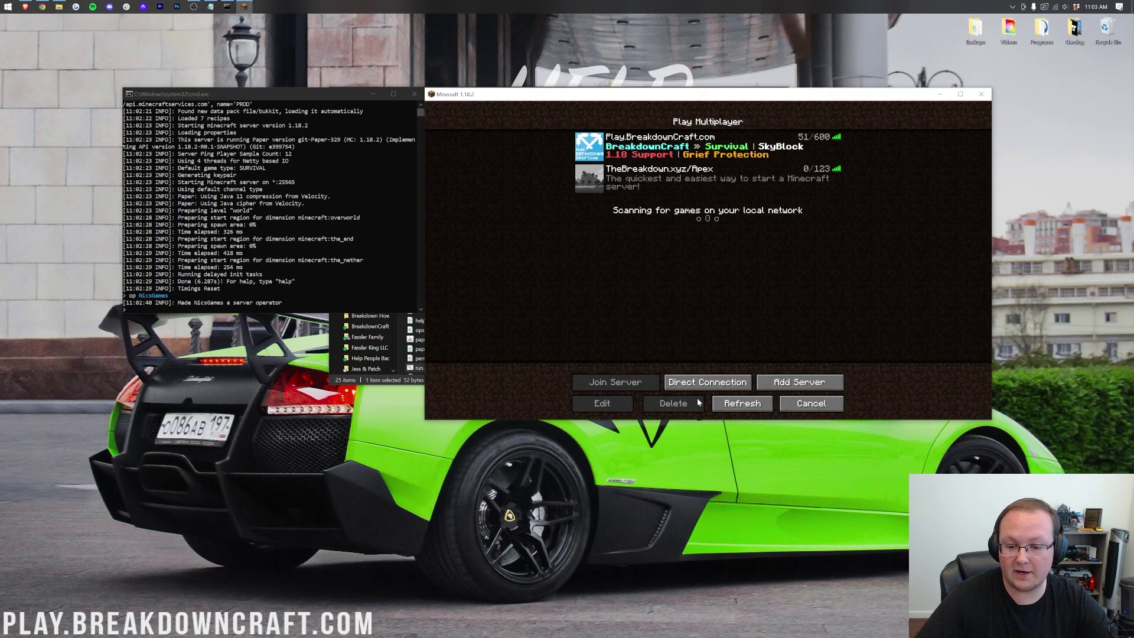
click(683, 383)
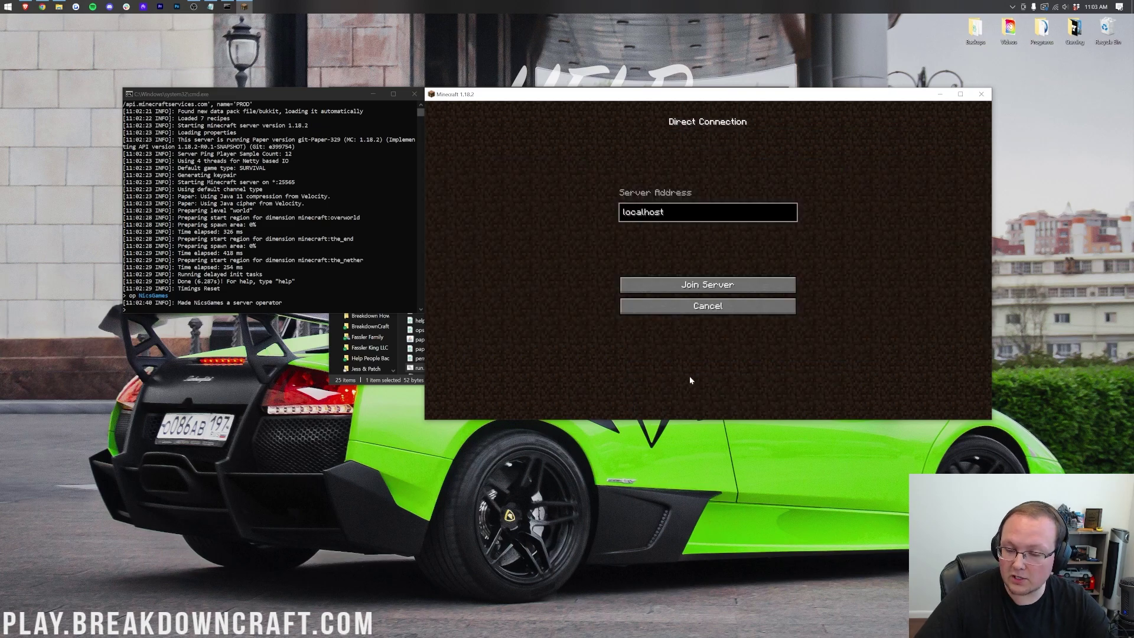
key(ctrl+a)
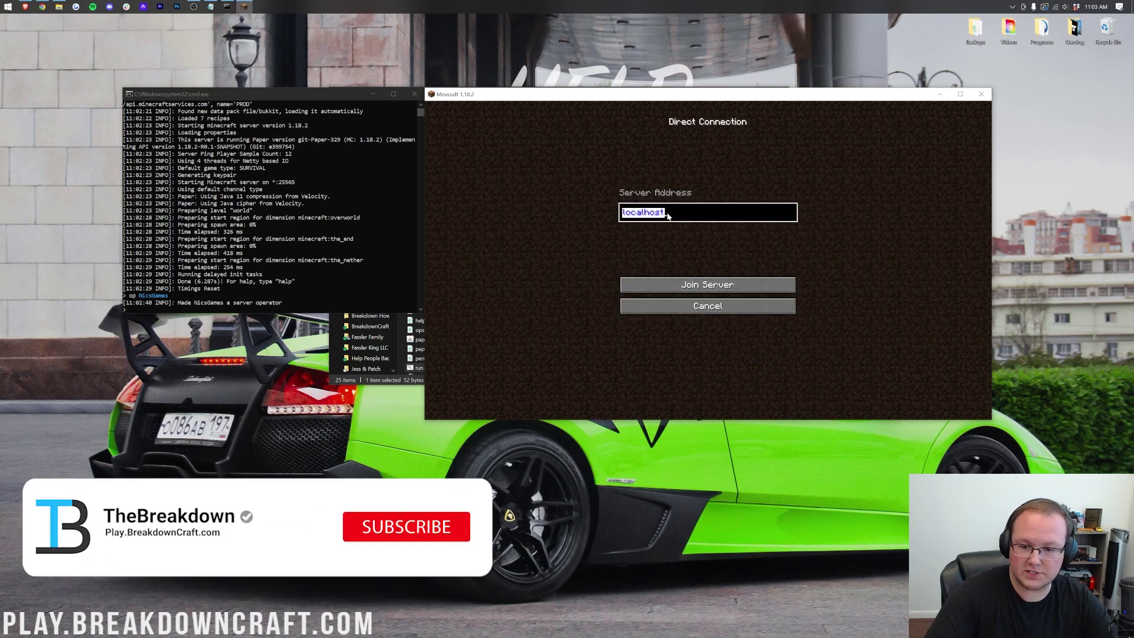
text(local)
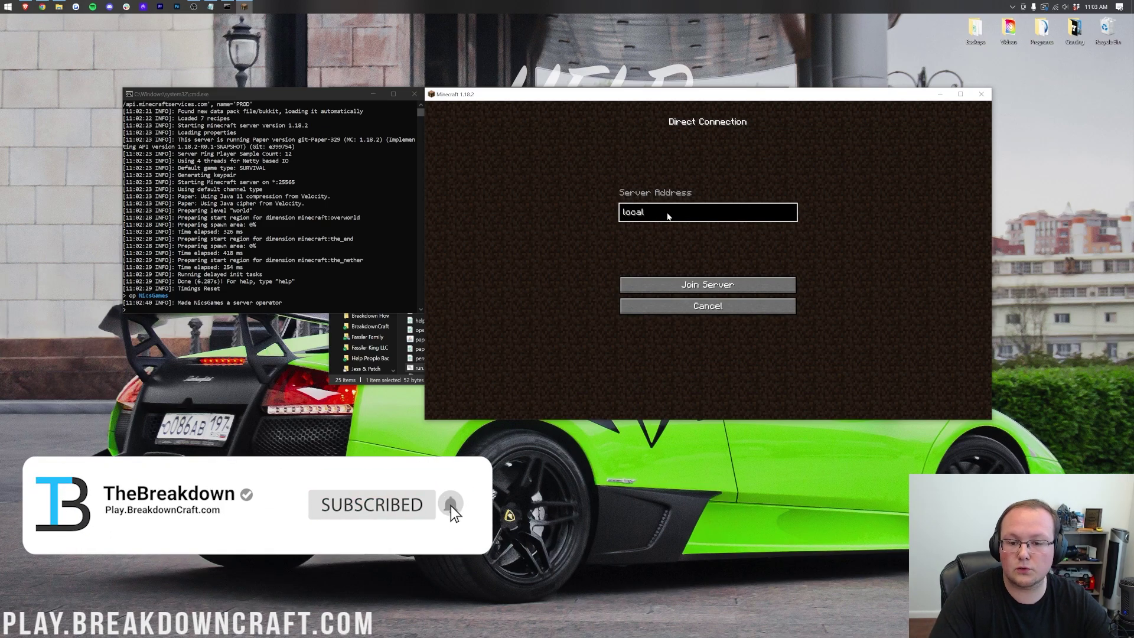
text(host)
click(700, 284)
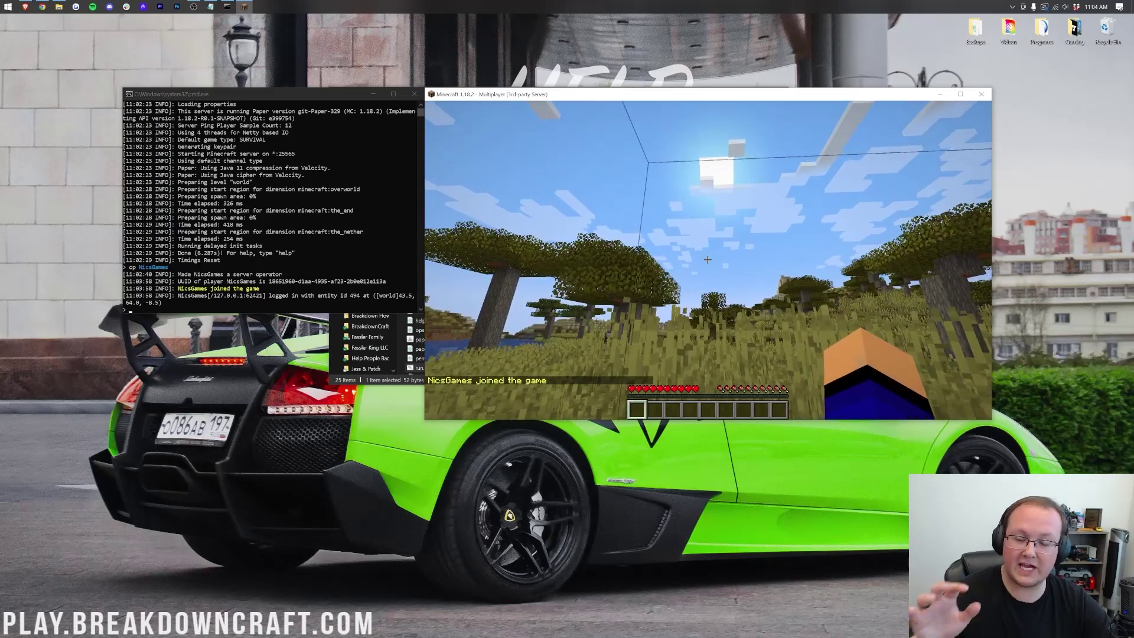
Walk into the savanna, break a grass tuft, and switch to creative with /gamemode creative.
key(w)
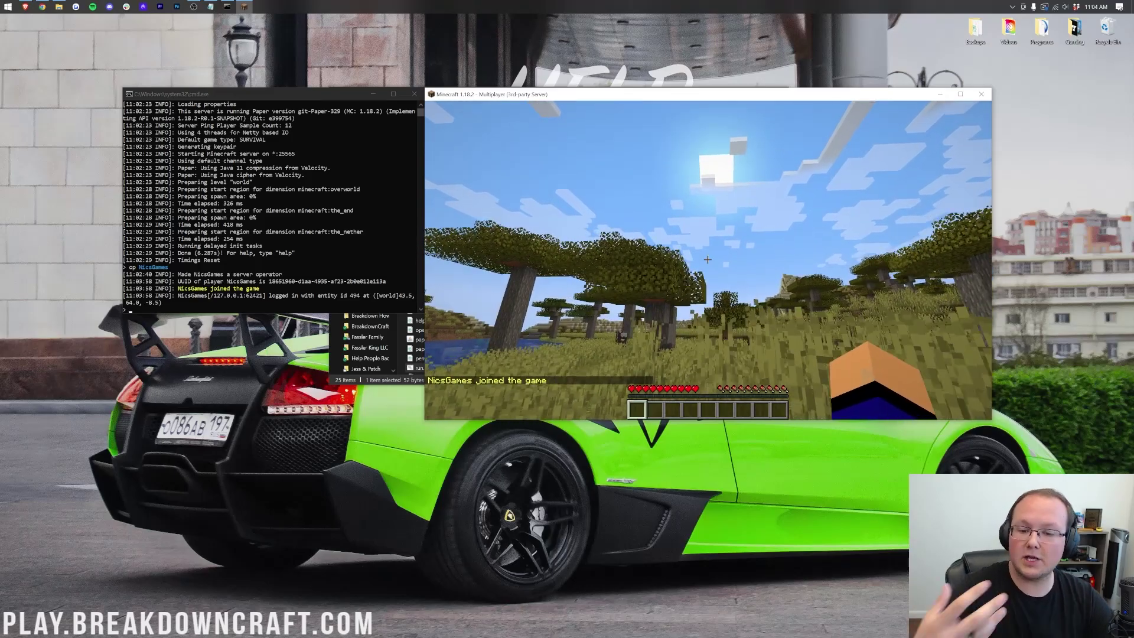
key(w)
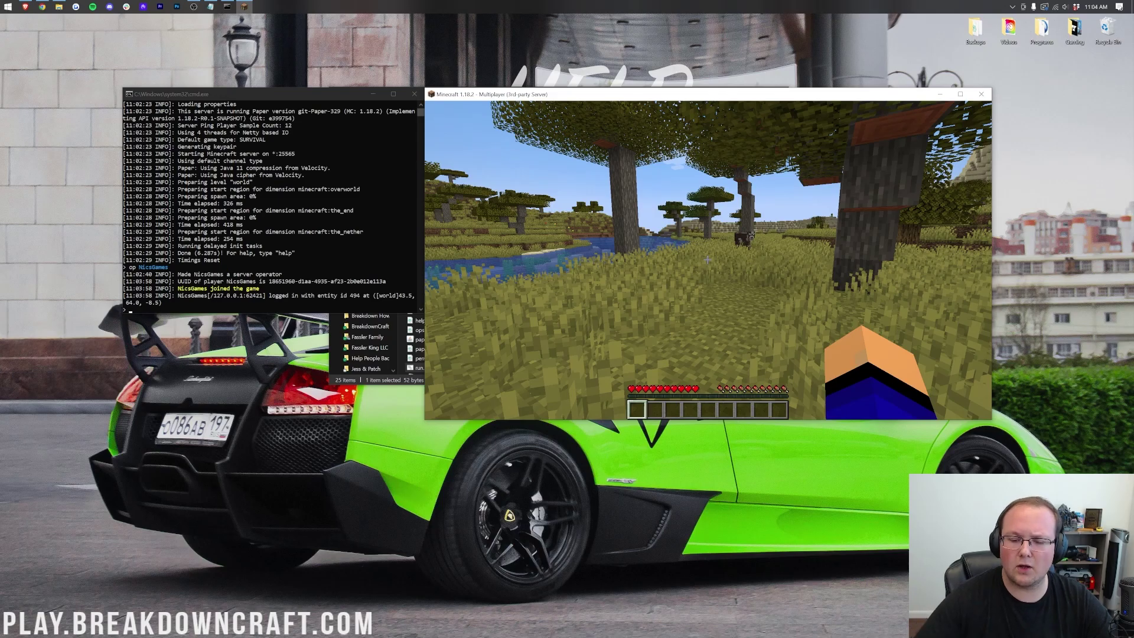
key(w)
key(w)
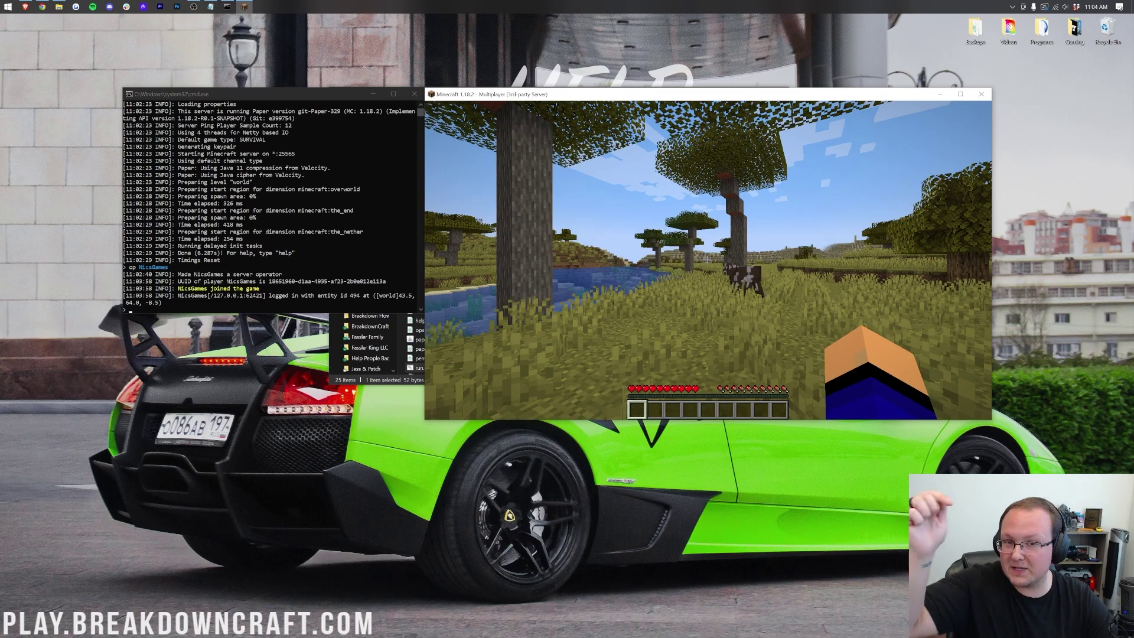
key(w)
key(w)
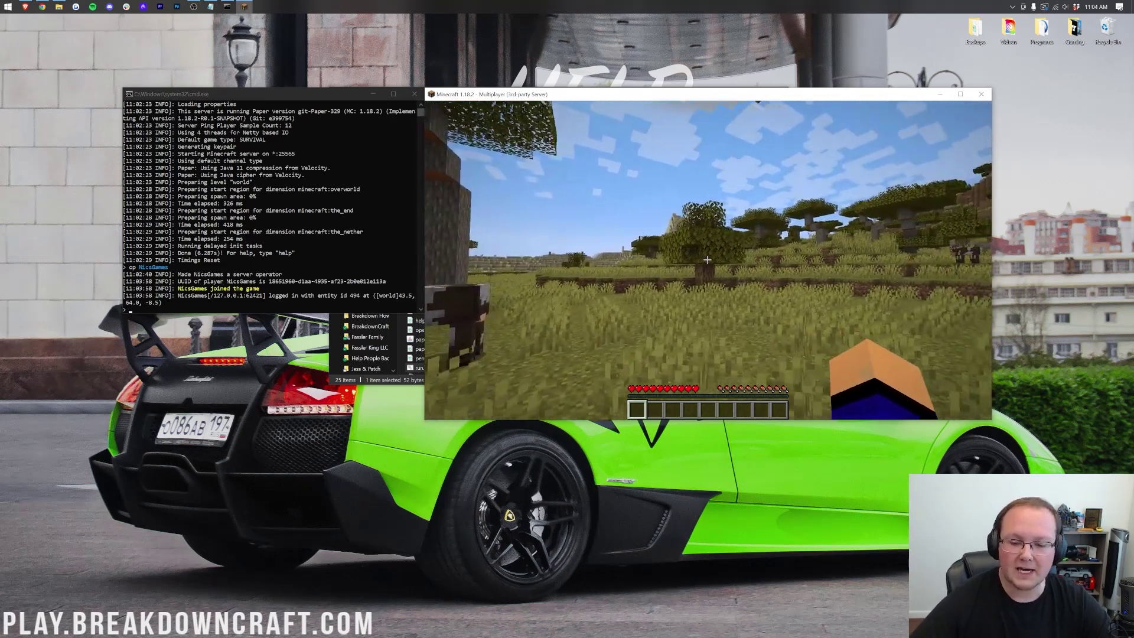
click(706, 260)
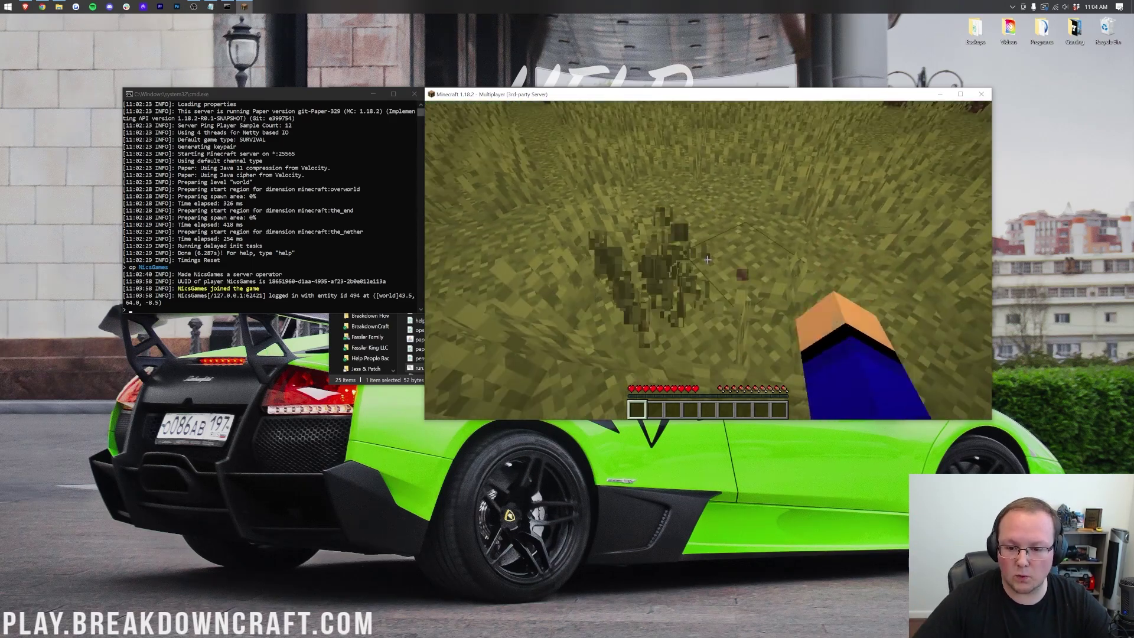
key(w)
key(slash)
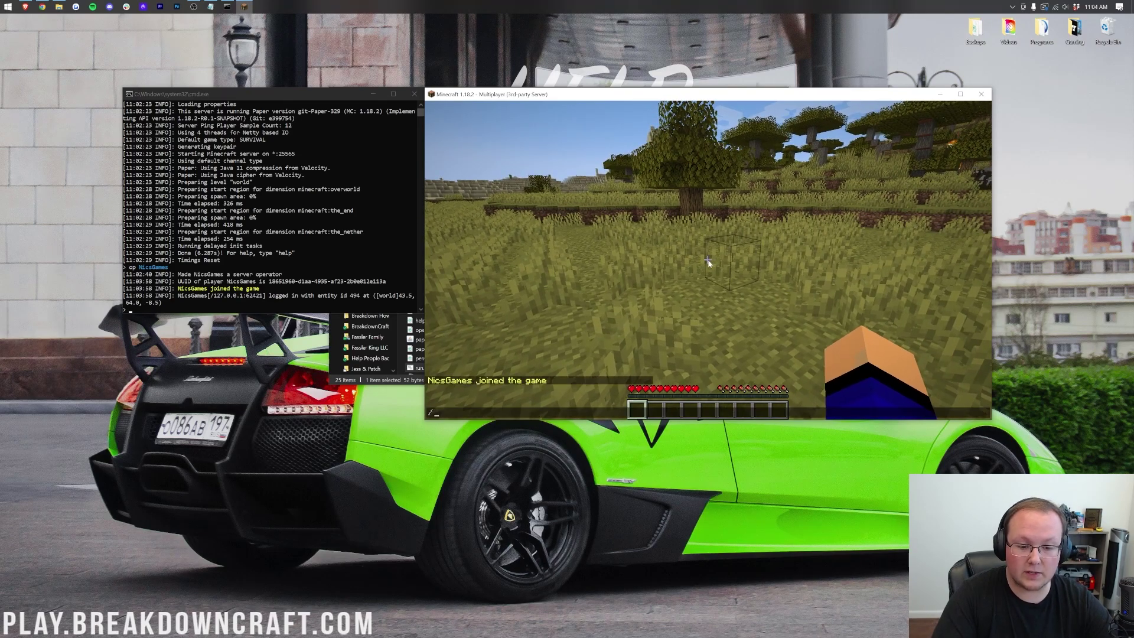
text(gamemode creative)
key(Return)
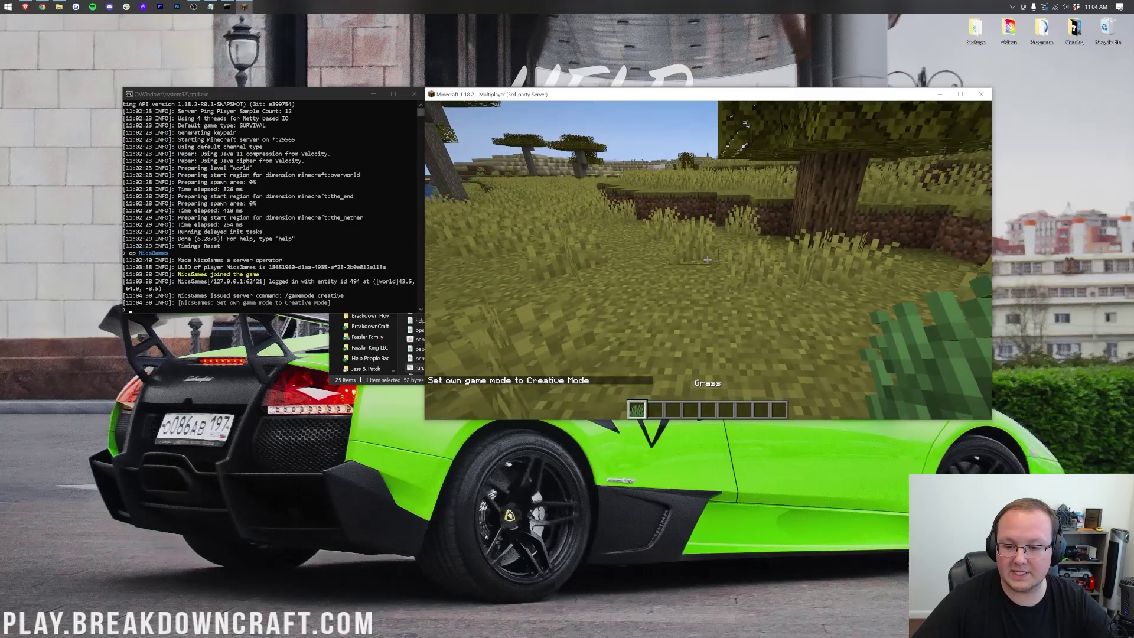
Pick grass blocks and place four of them to build a small structure.
middle_click(707, 259)
click(707, 259)
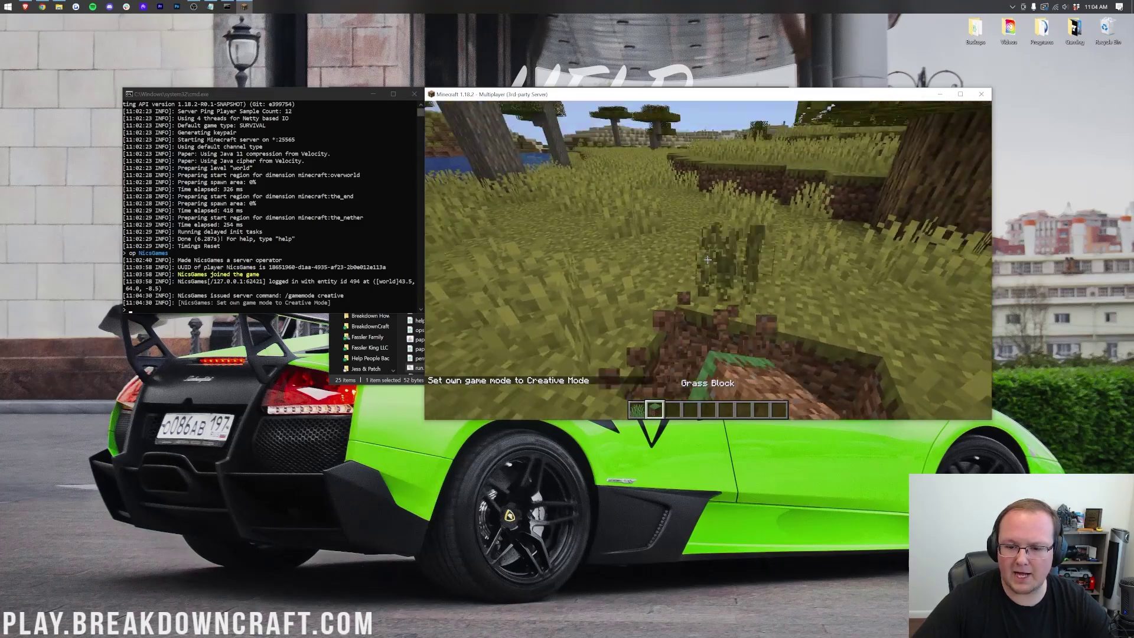
right_click(707, 259)
right_click(707, 258)
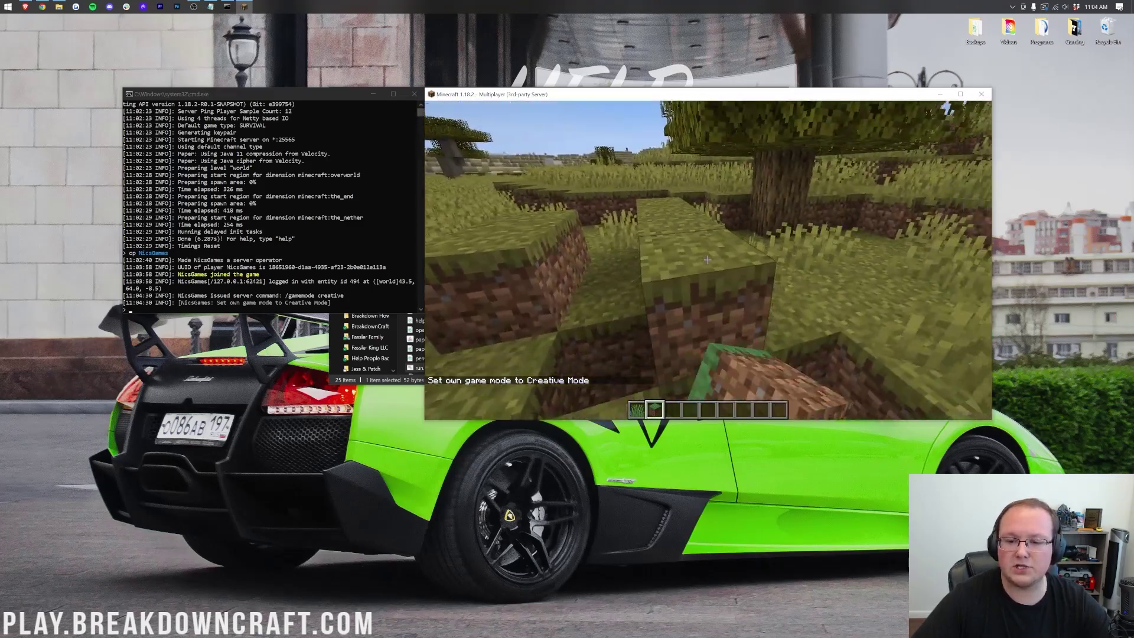
right_click(707, 259)
right_click(707, 258)
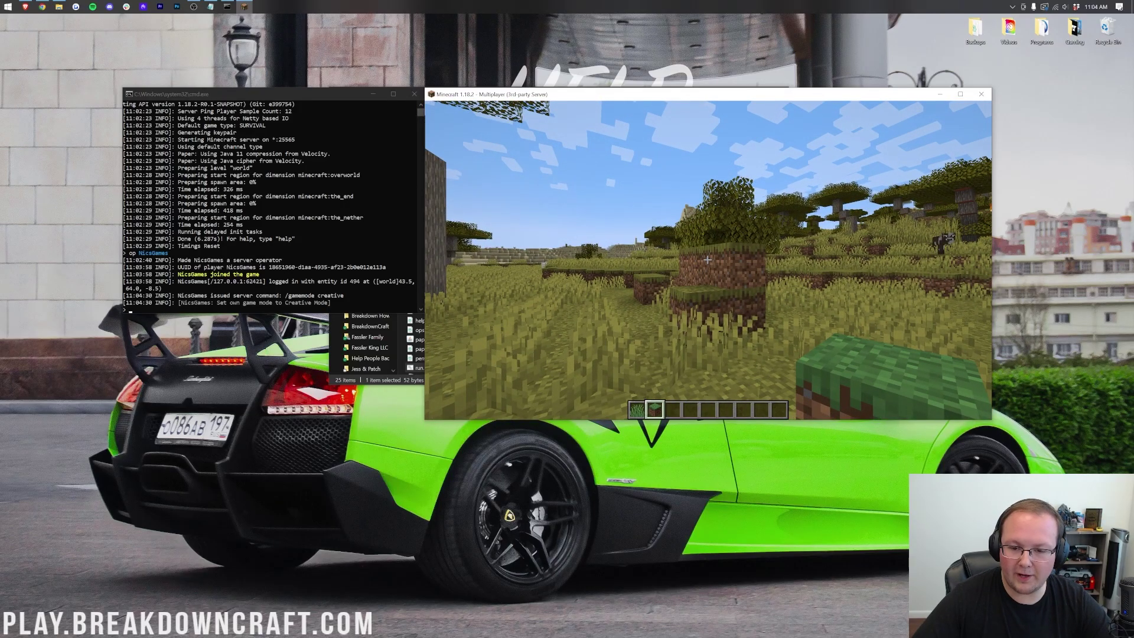
key(Escape)
Disconnect, close Minecraft, and shut down the server with the stop command.
click(710, 281)
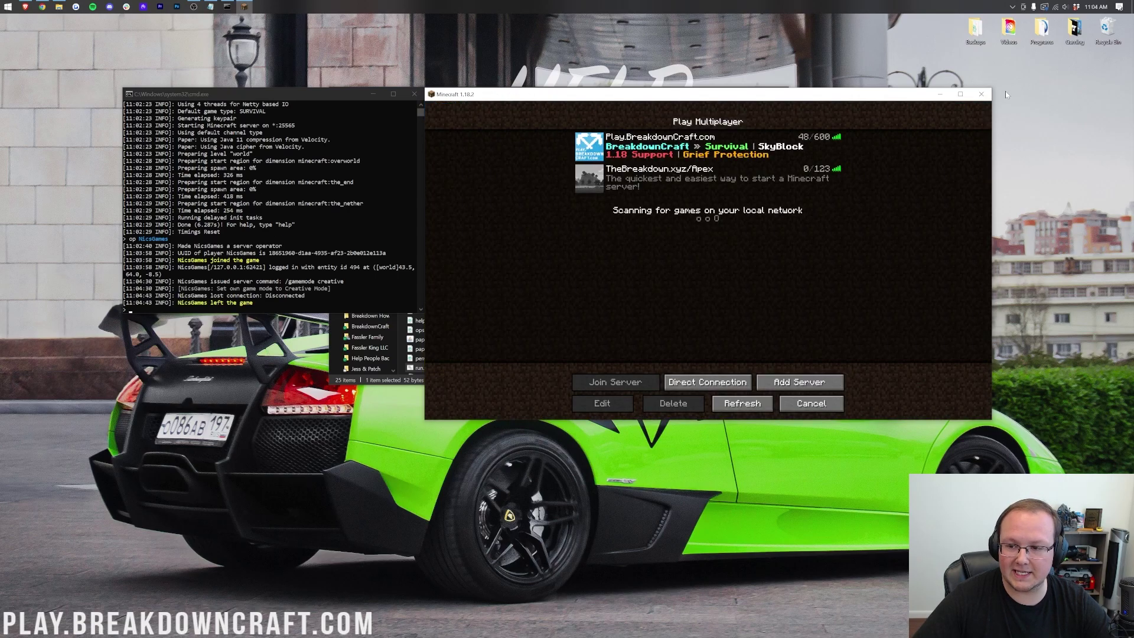
click(989, 94)
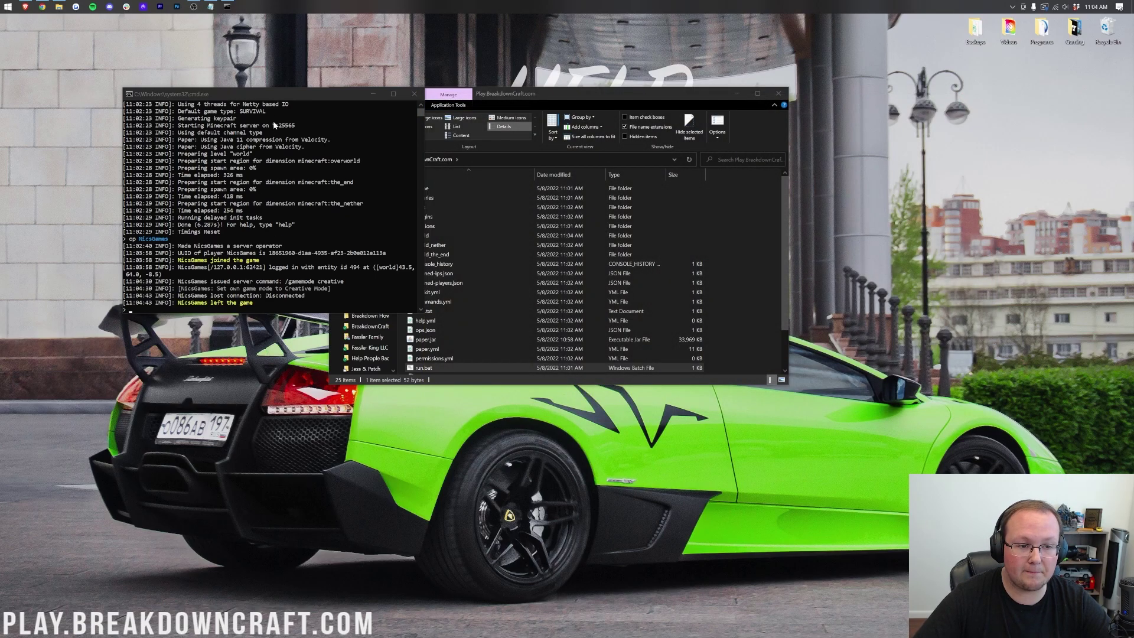
drag(276, 94, 486, 83)
click(510, 178)
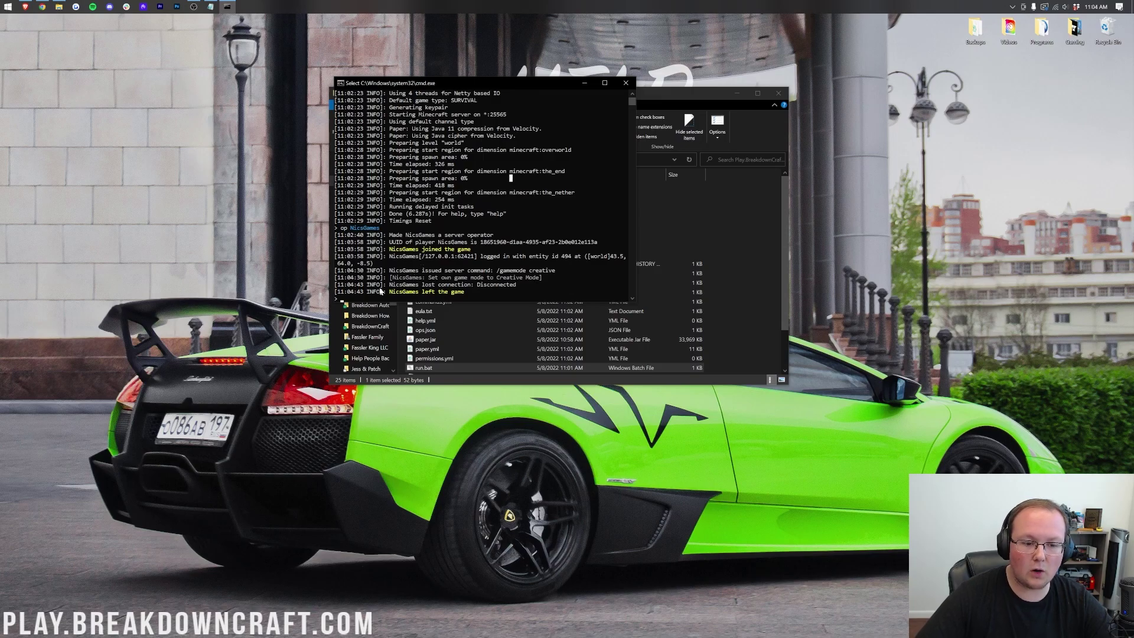
key(Escape)
text(stop)
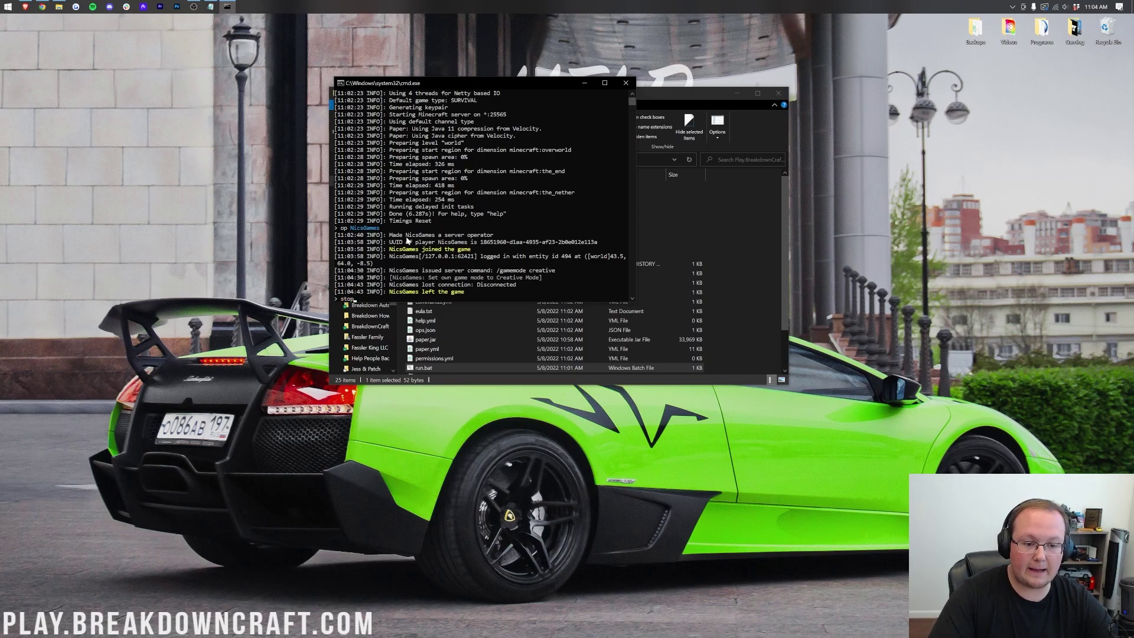
key(Return)
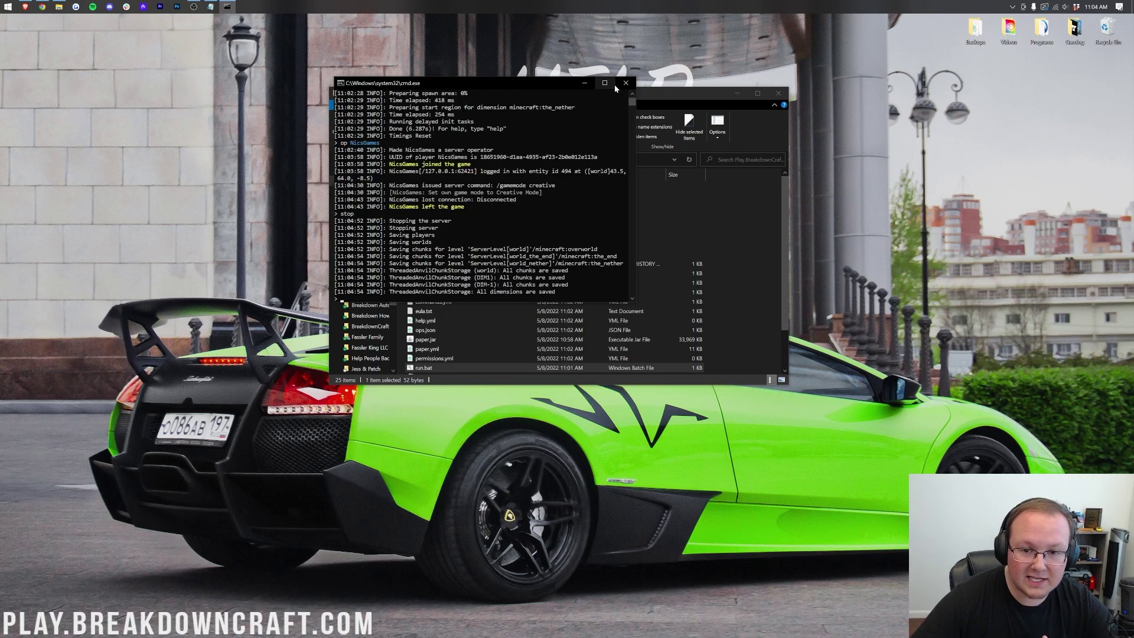
Close the finished server console and the server files folder.
click(517, 152)
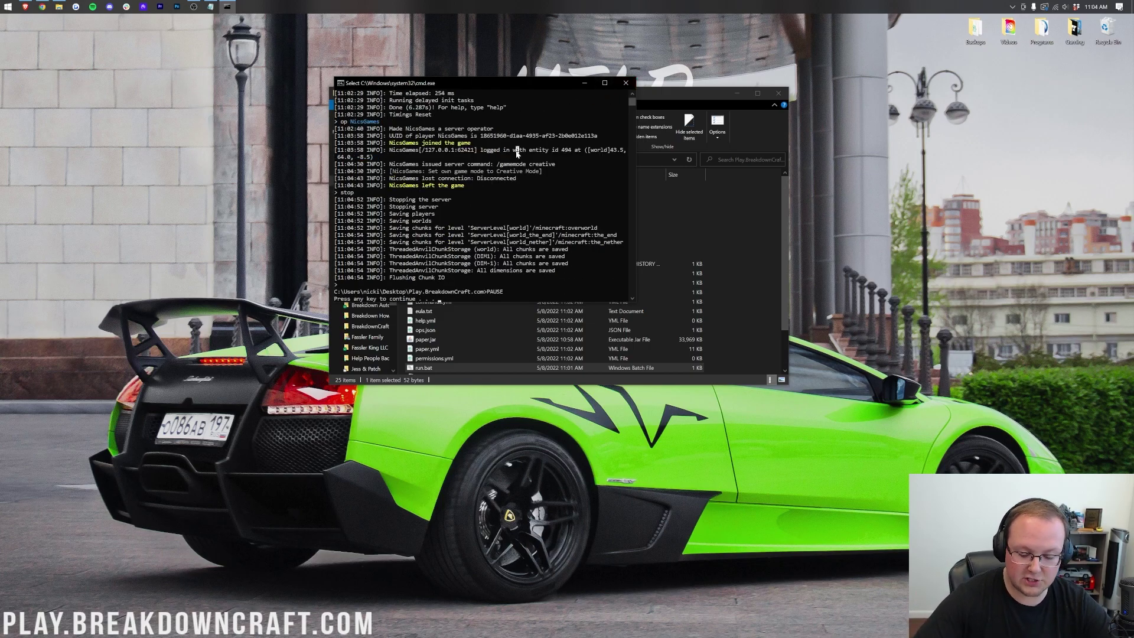
key(Return)
key(Return)
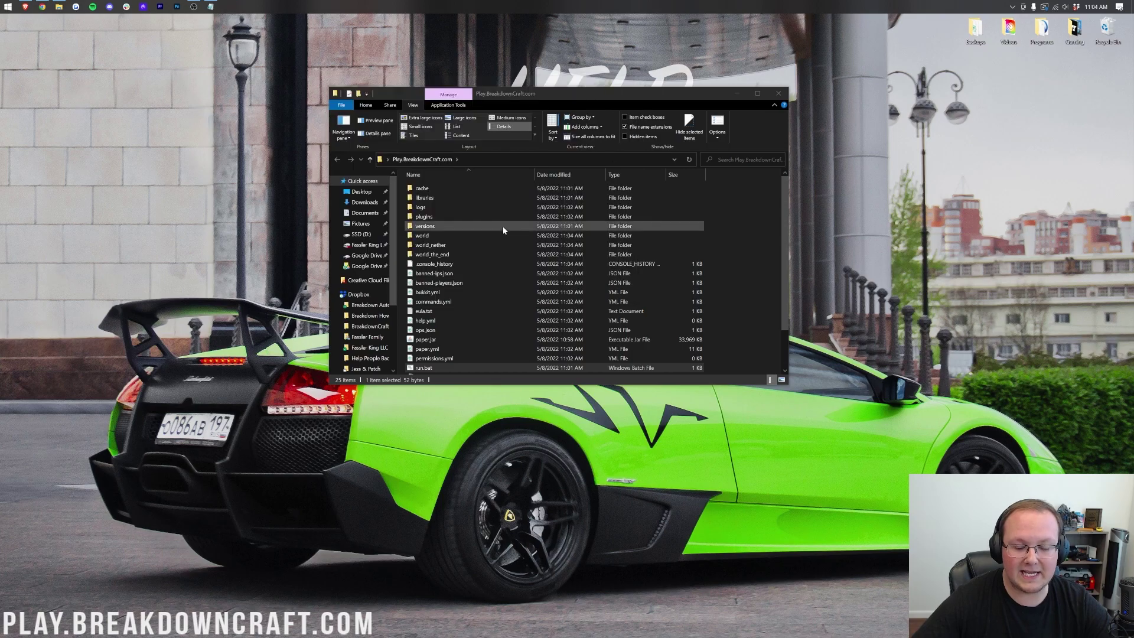
click(776, 95)
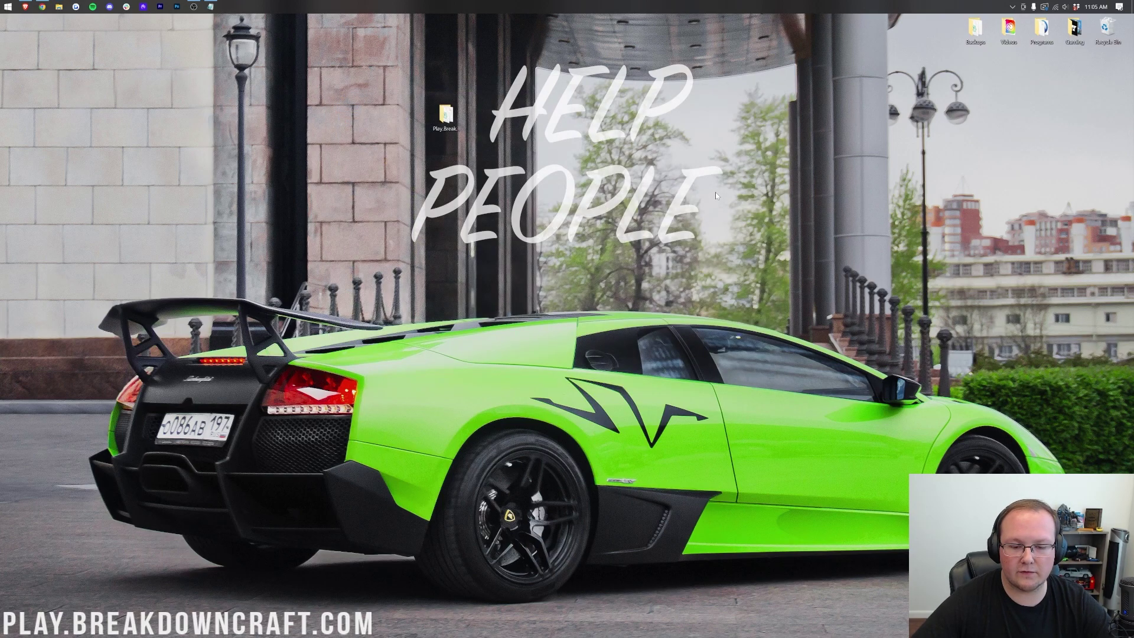
Run ipconfig in a new Command Prompt to show IPv4 192.168.1.16 and gateway 192.168.1.1.
click(2, 3)
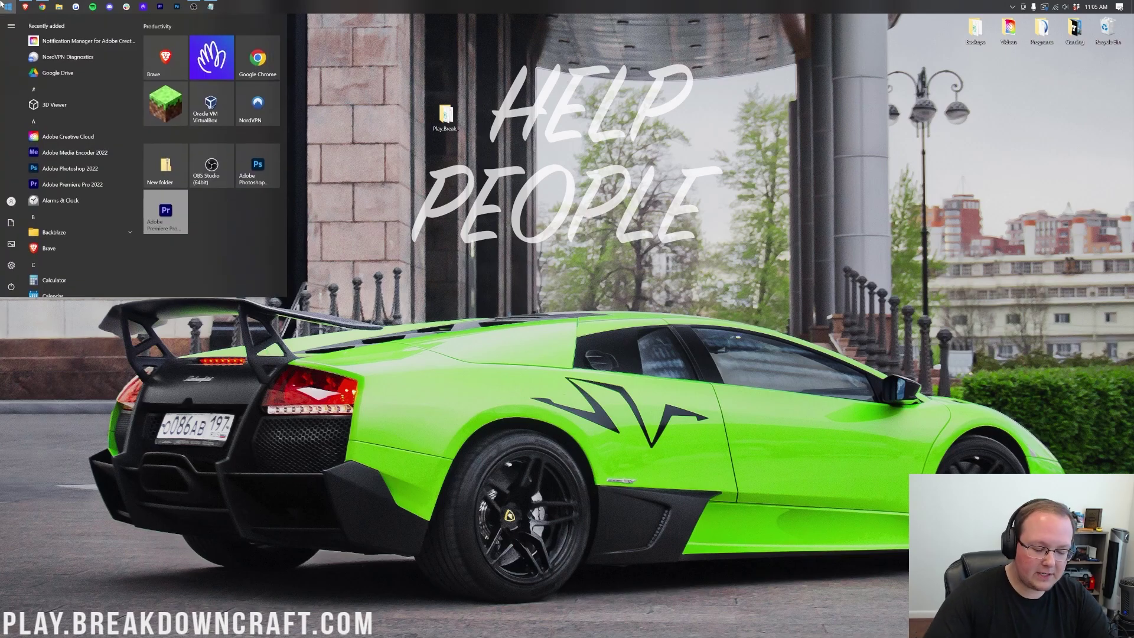
text(cmd)
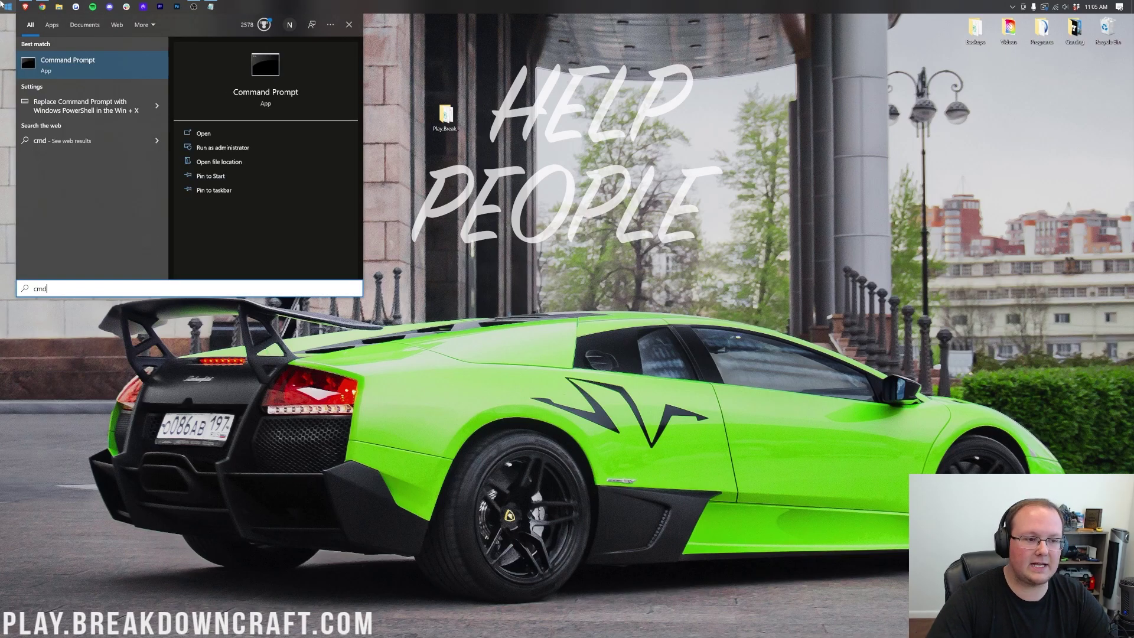
click(79, 71)
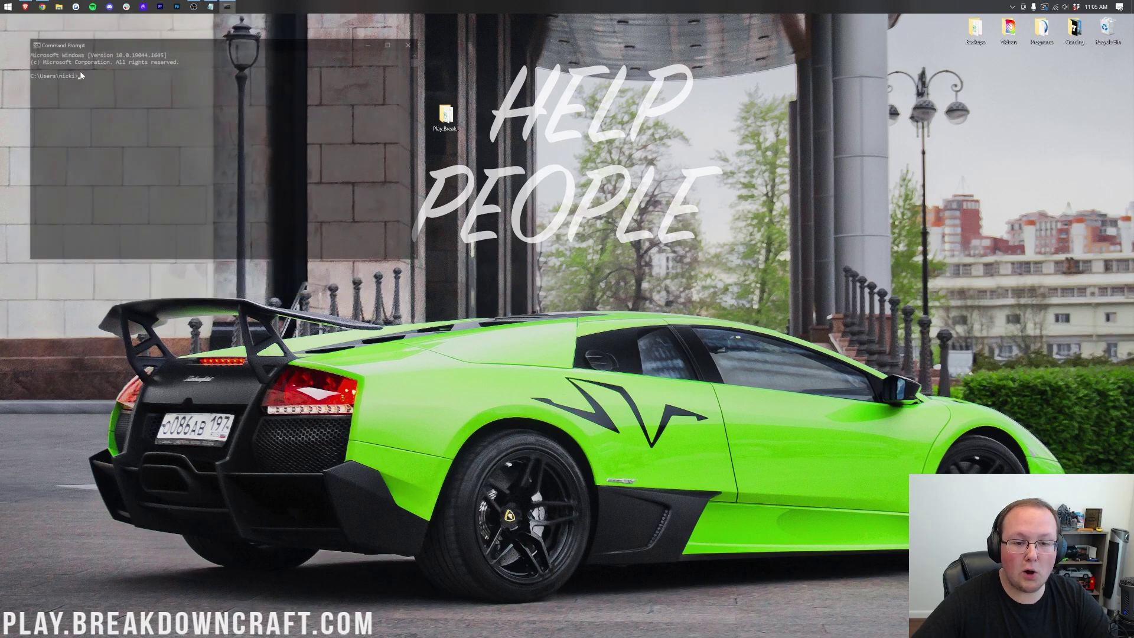
drag(318, 65, 547, 97)
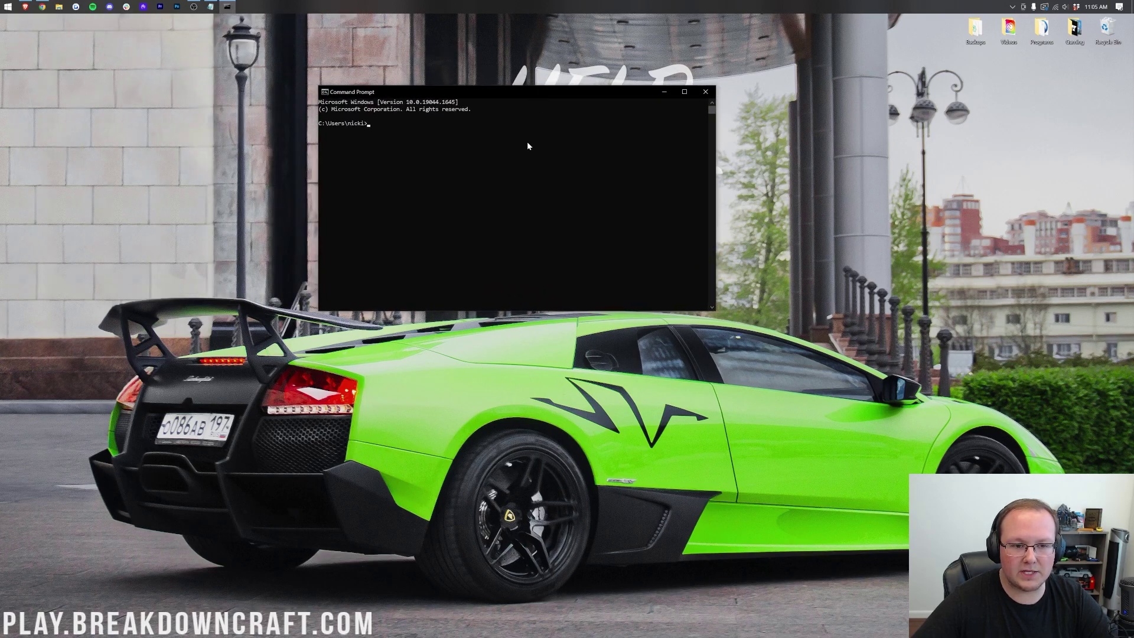
click(526, 143)
text(ipconfi)
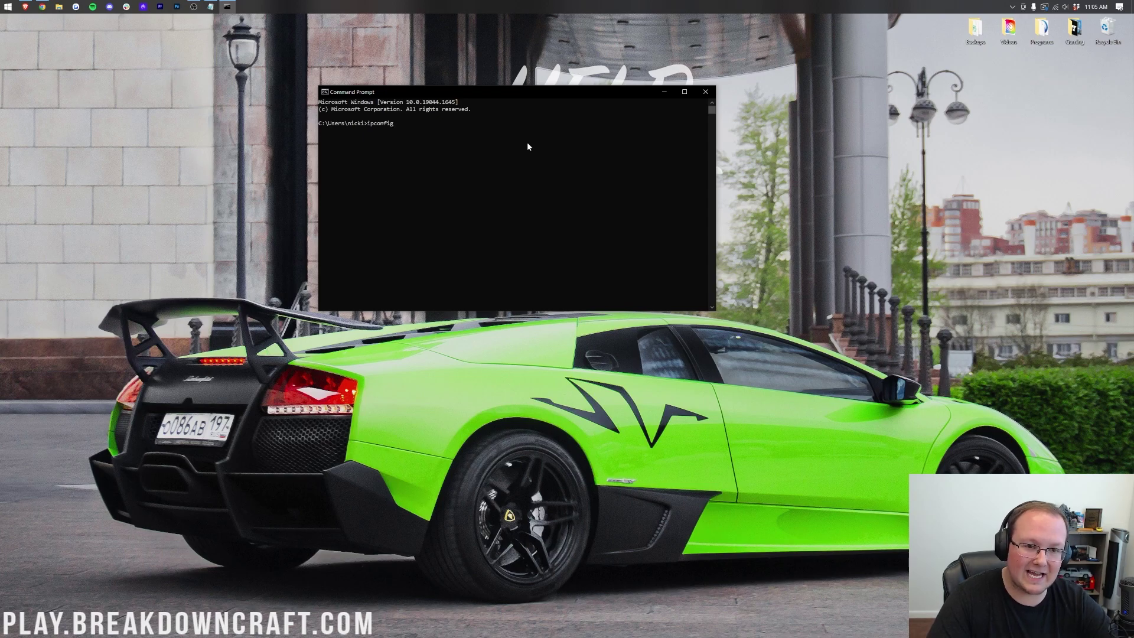
text(g)
key(Return)
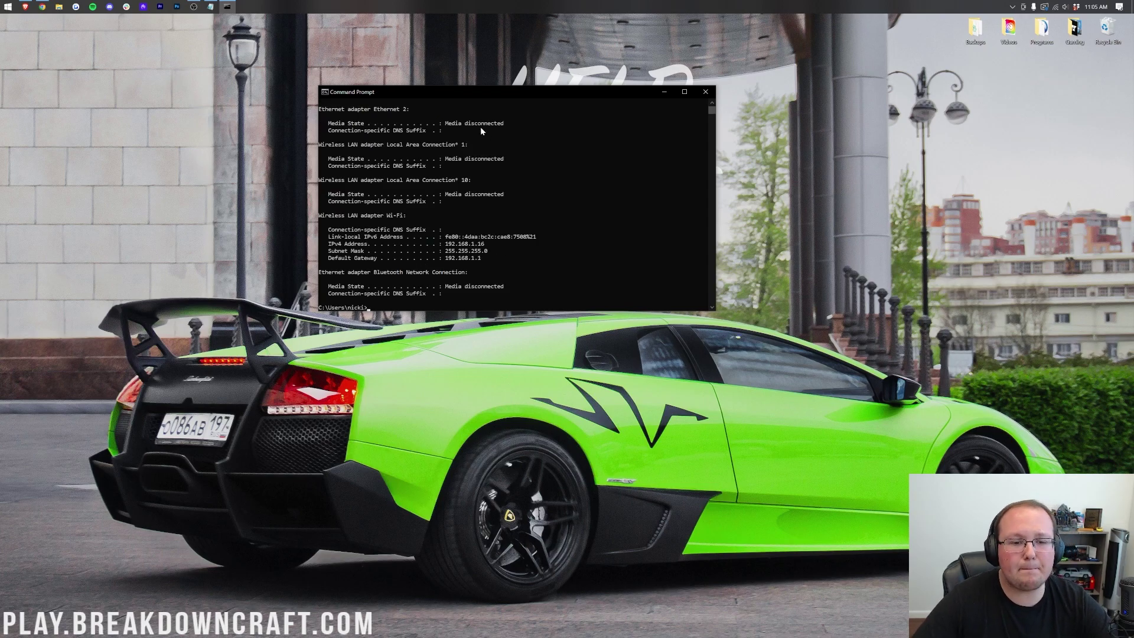
click(2, 3)
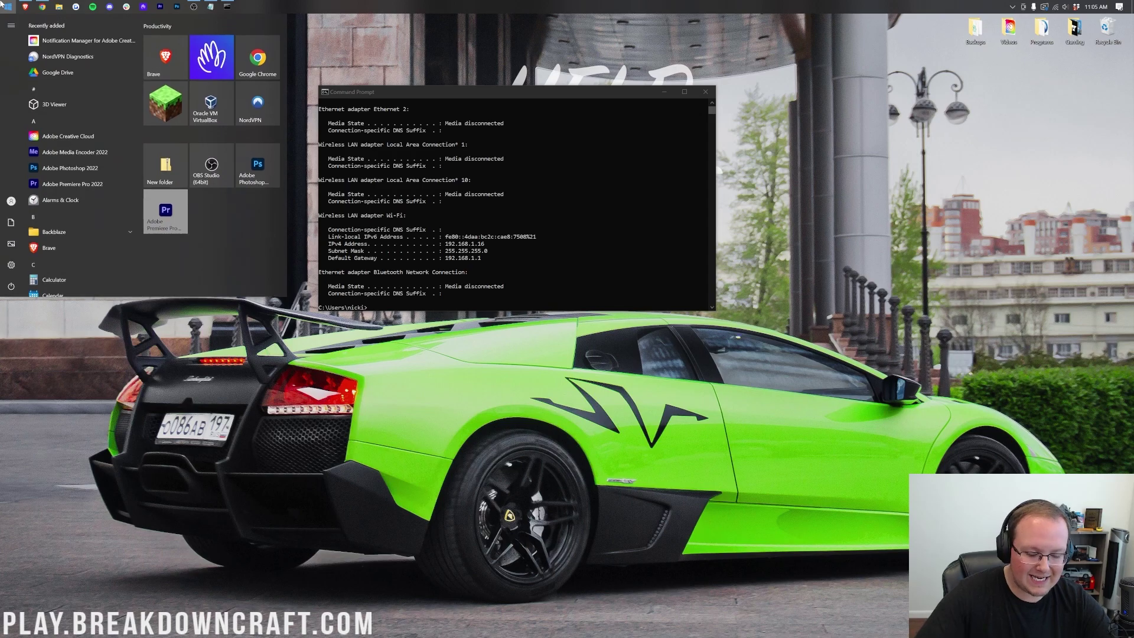
Open Notepad from Start search and arrange it beside the Command Prompt output.
text(note)
key(Return)
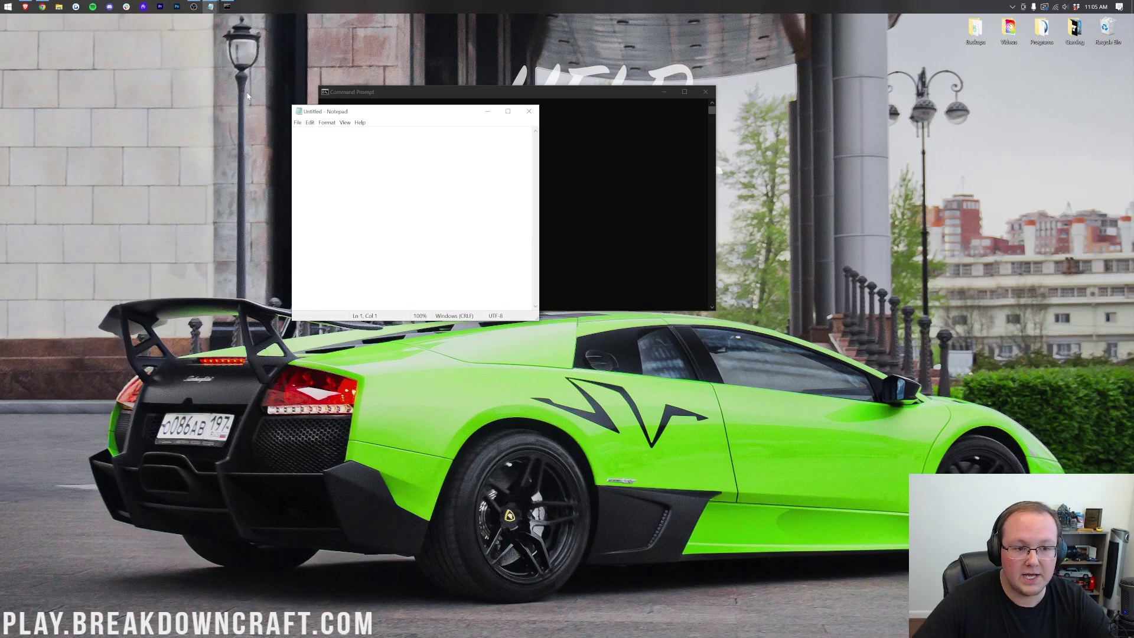
drag(427, 113, 725, 101)
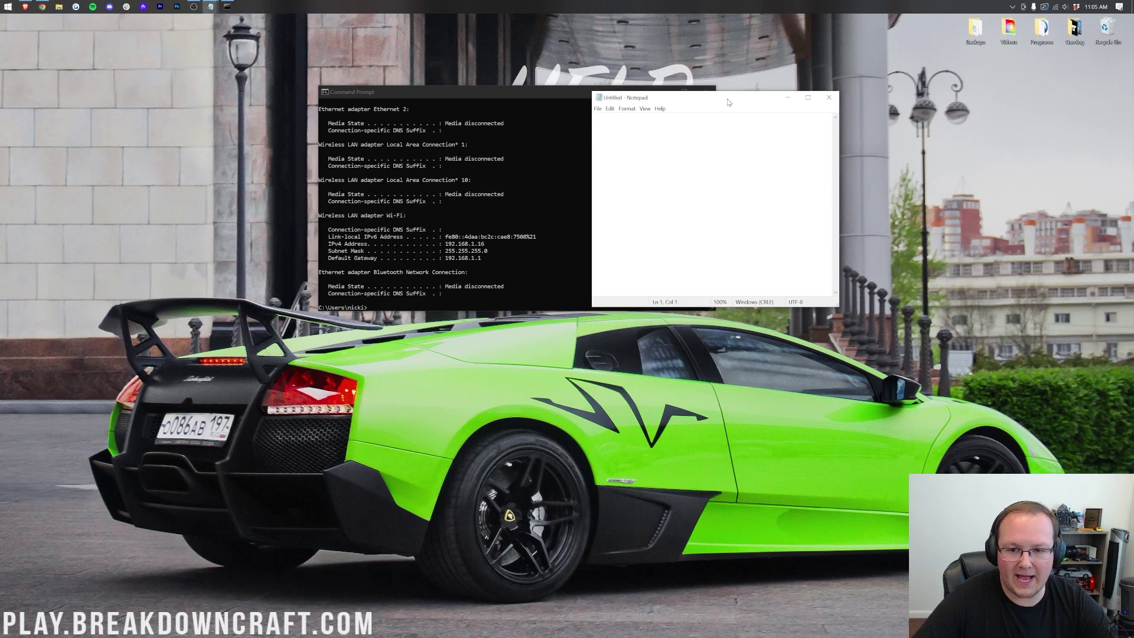
click(624, 114)
drag(716, 140, 591, 140)
click(598, 142)
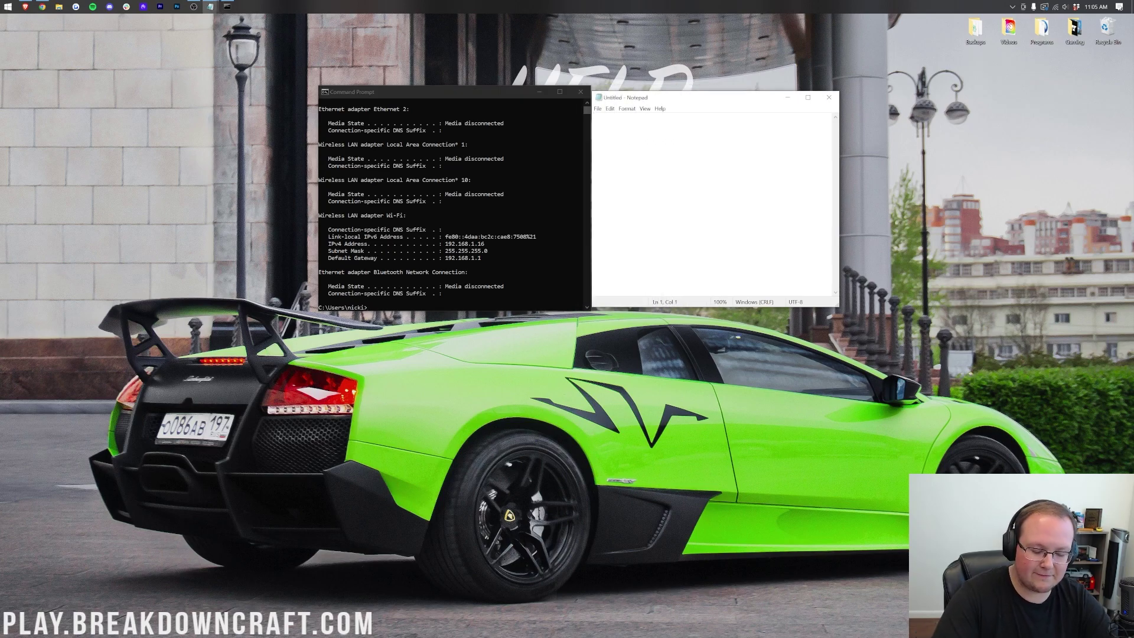
Note IPv4 192.168.1.16 and Default Gateway 192.168.1.1, then close Command Prompt.
text(IPv4)
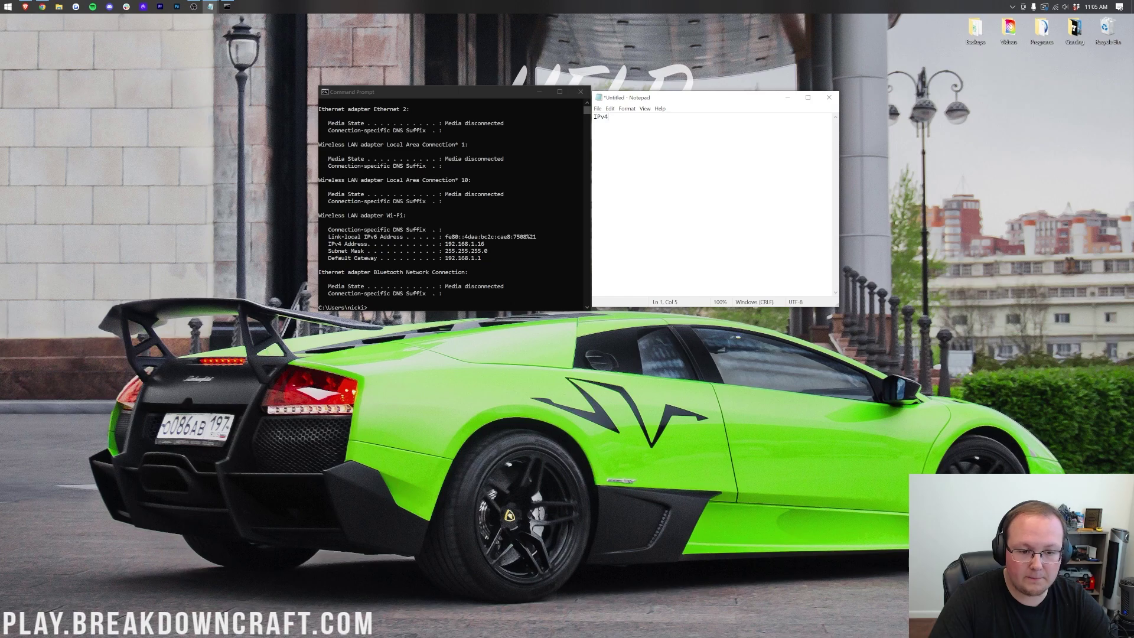
text(:)
click(353, 251)
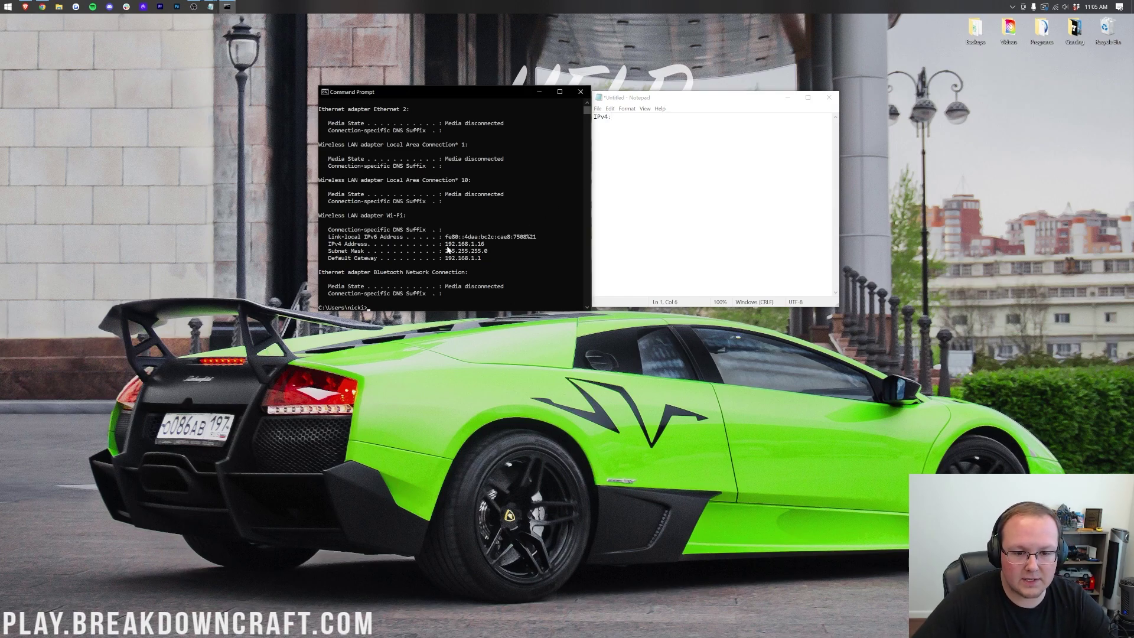
key(alt+Tab)
text(192)
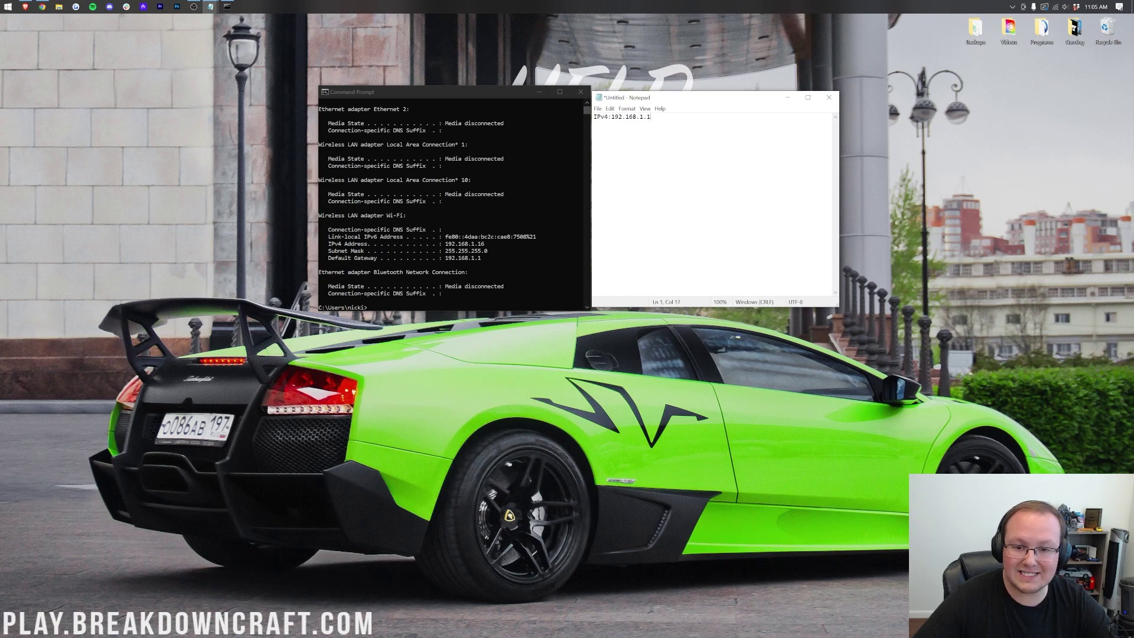
key(Return)
text(Defau)
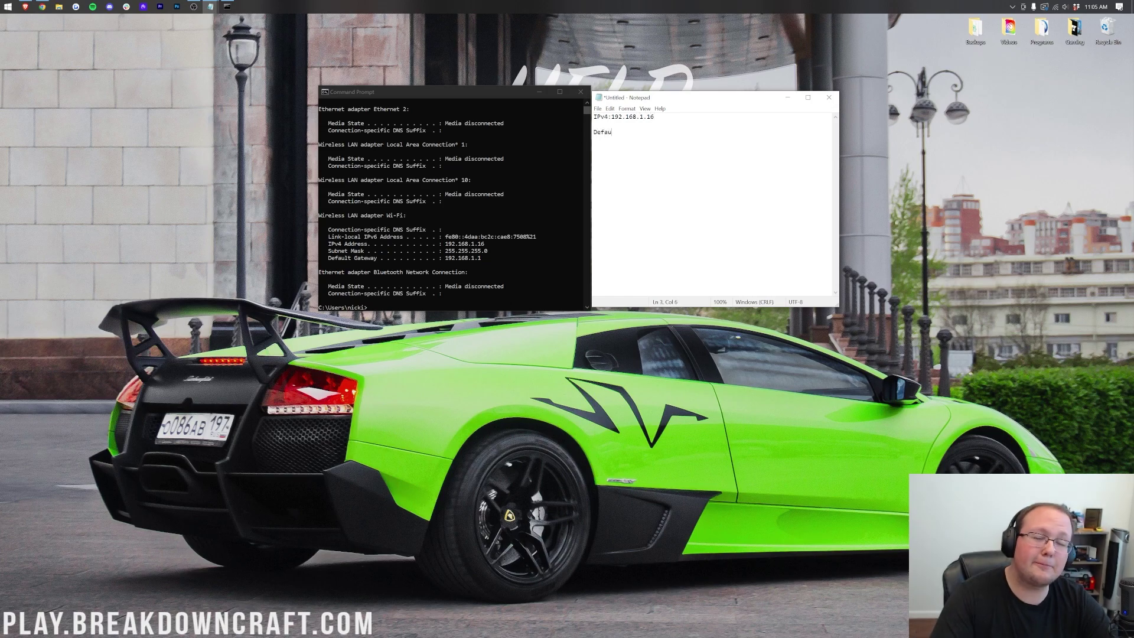
text(lt Gateway: 192.168)
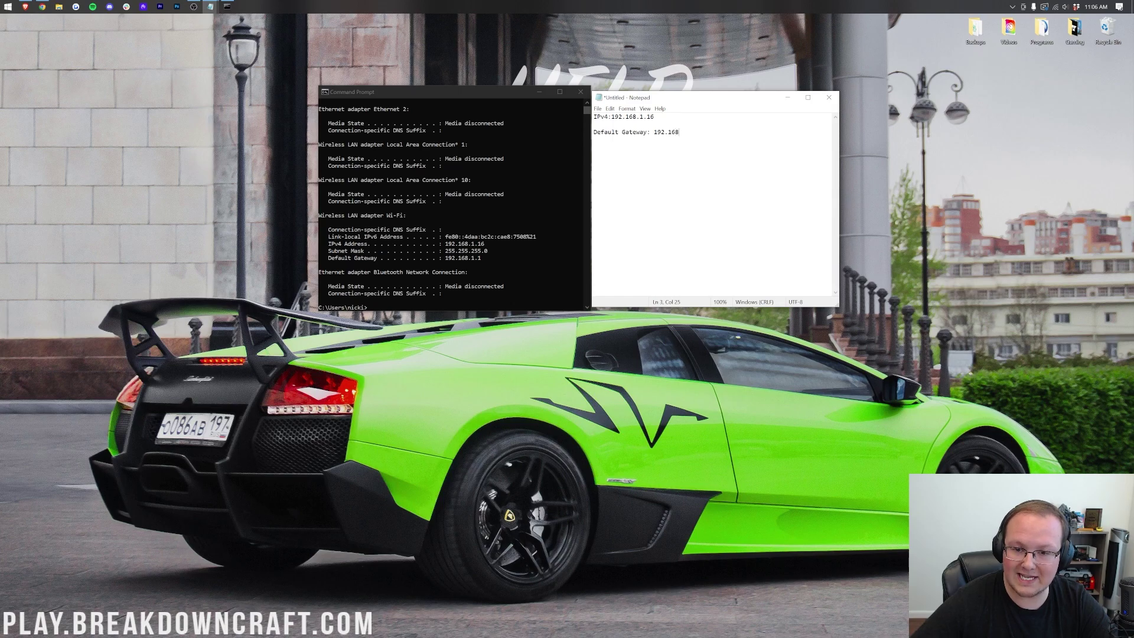
text(.1.1)
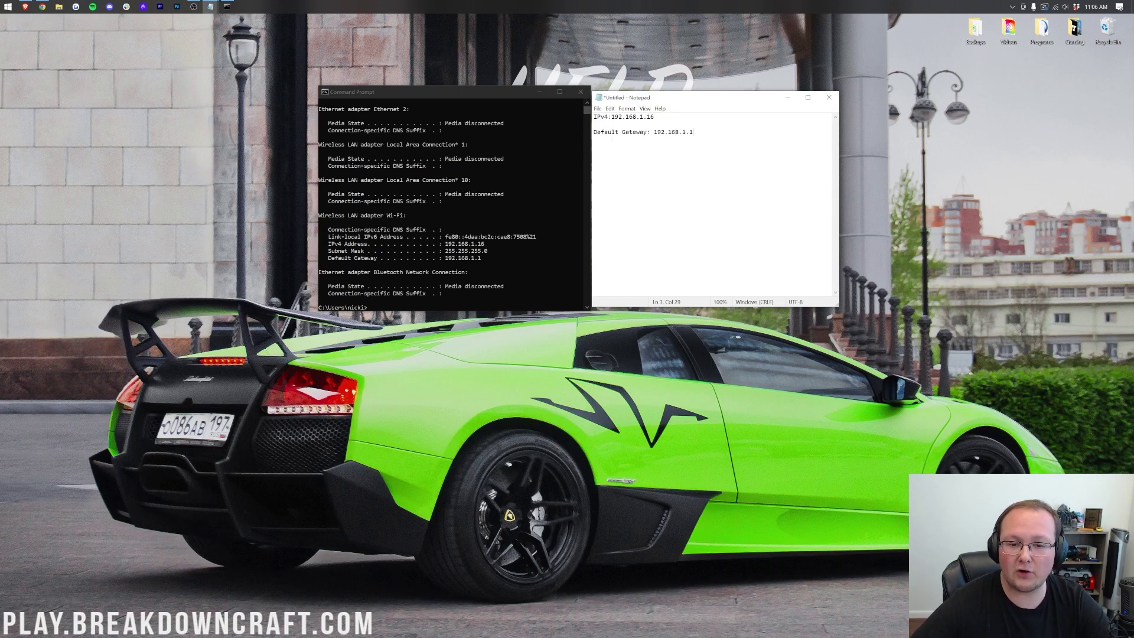
click(611, 132)
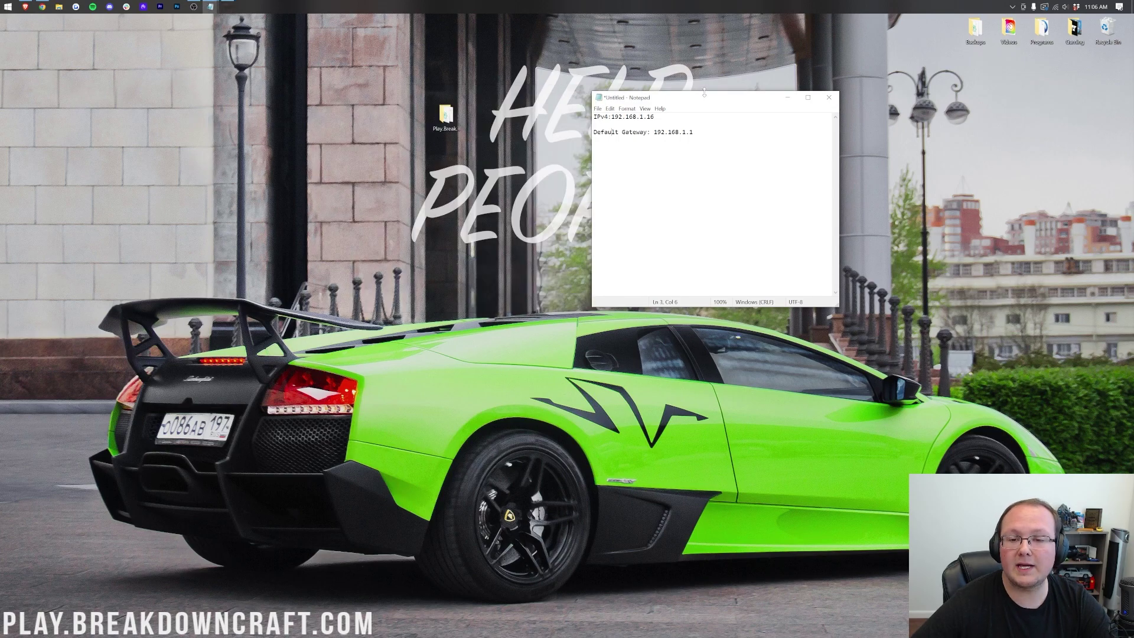
drag(703, 92, 277, 139)
Copy the default gateway address 192.168.1.1 from the Notepad notes.
click(43, 6)
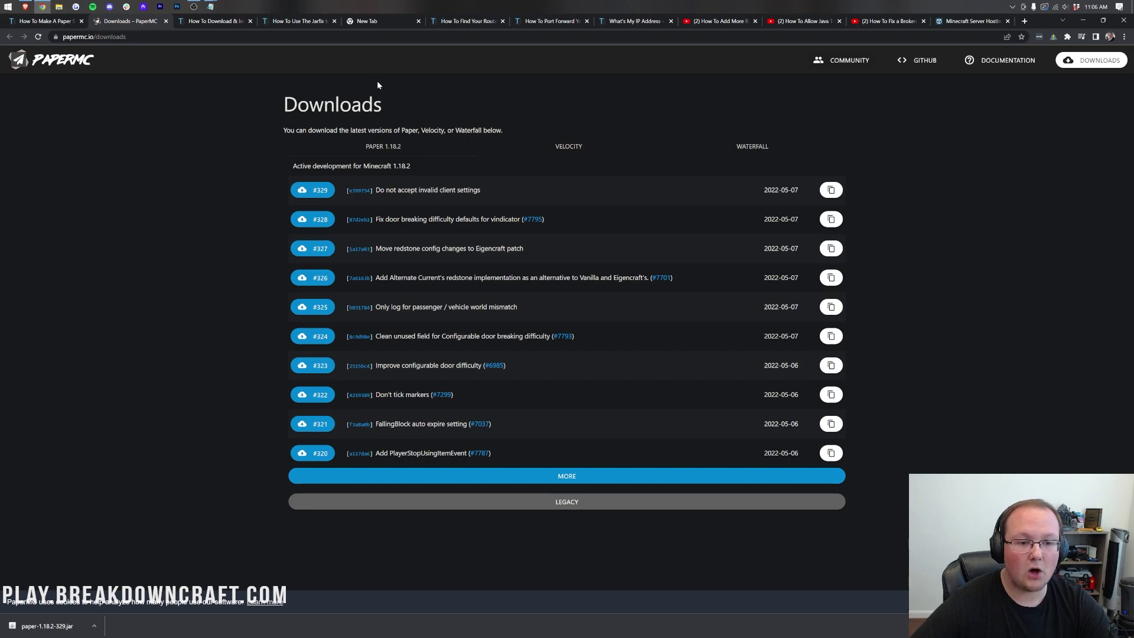
click(369, 21)
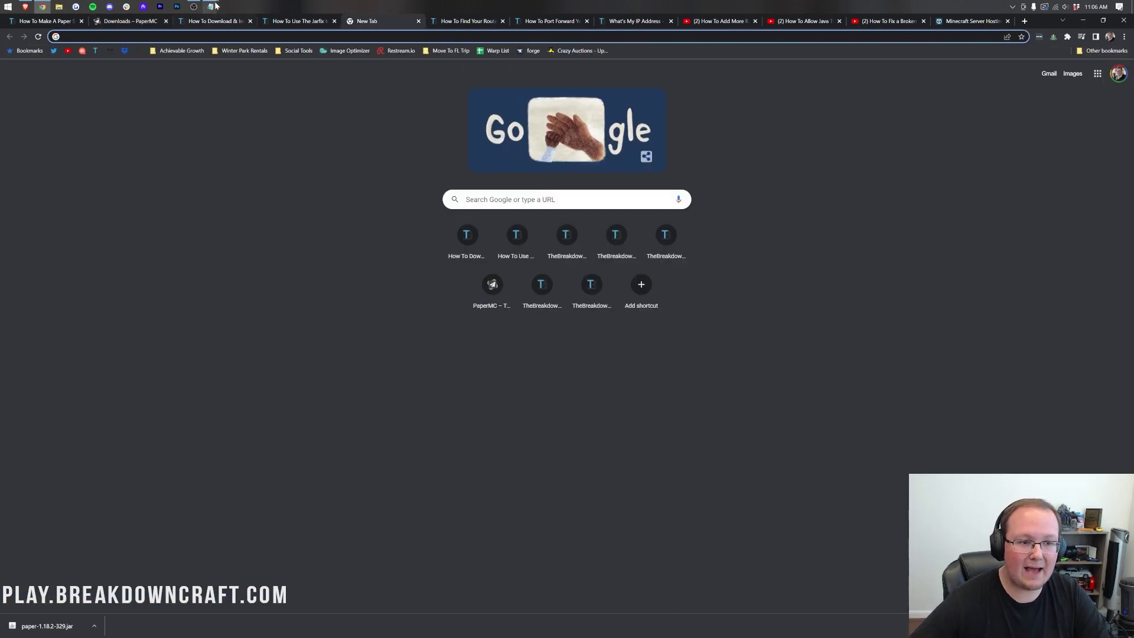
mouse_move(211, 7)
click(175, 51)
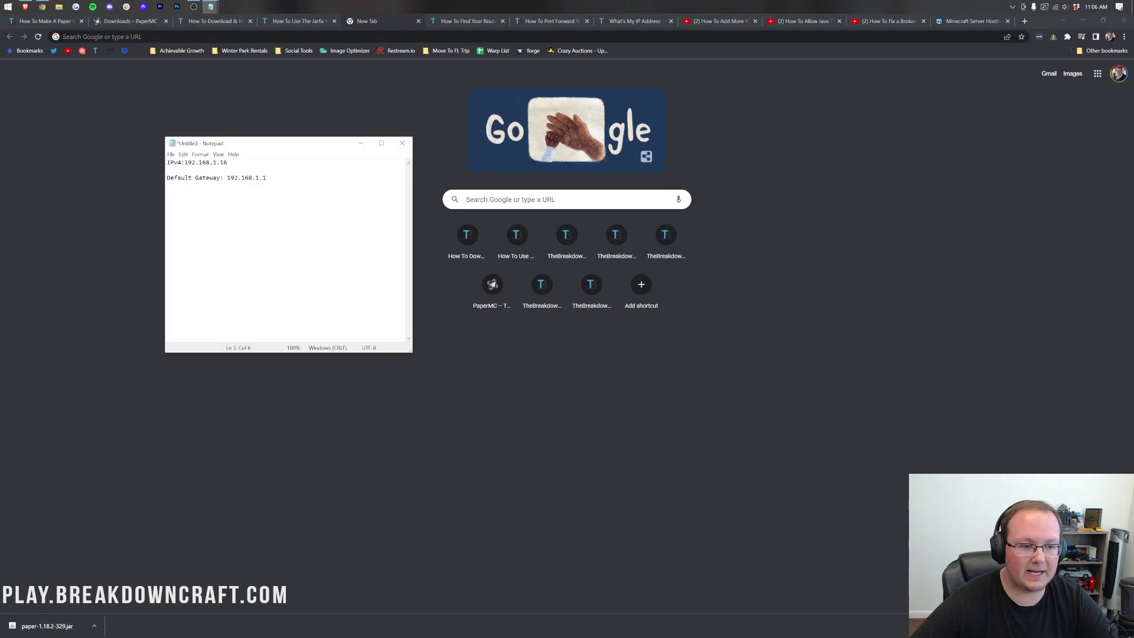
drag(267, 178, 227, 178)
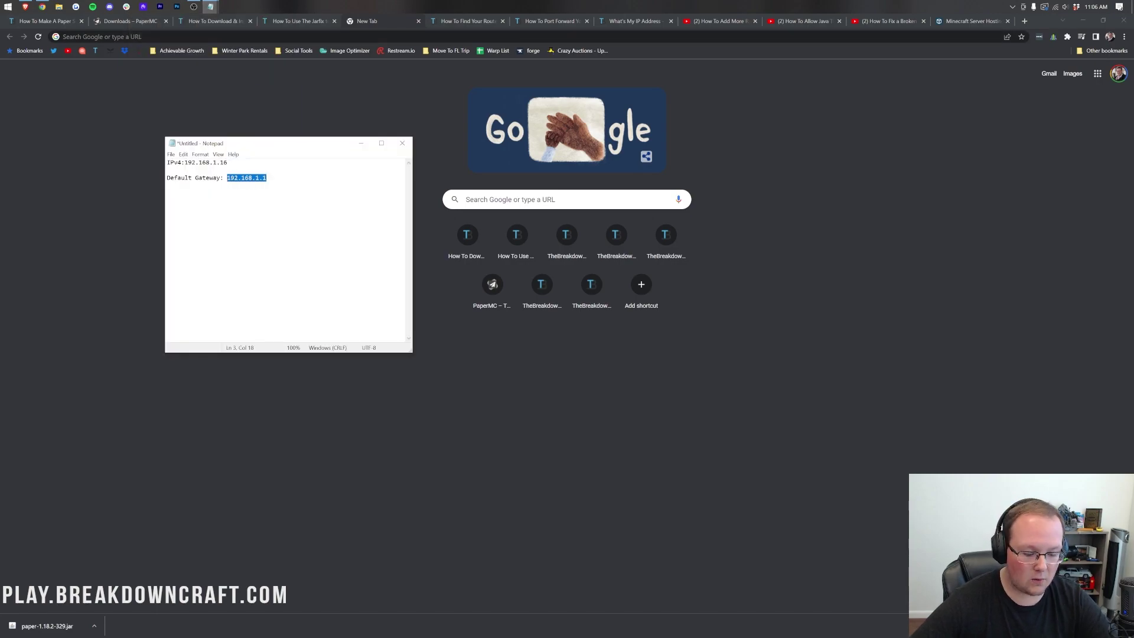
key(ctrl+c)
Load the router sign-in at 192.168.1.1 in Chrome, then switch to the router-password article.
click(177, 36)
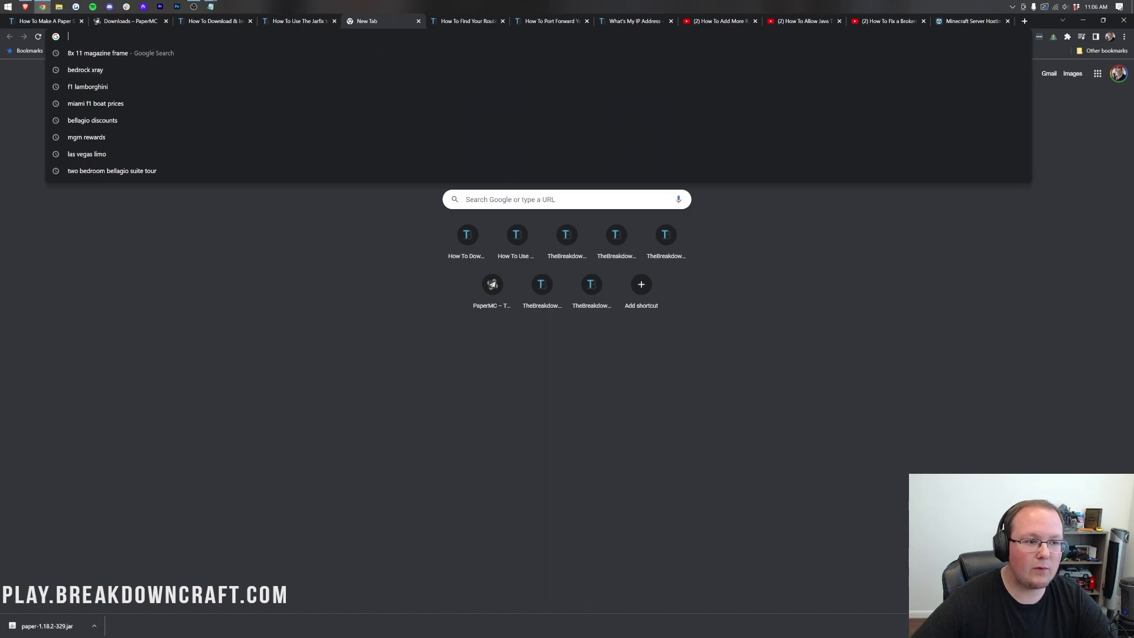
key(ctrl+v)
key(Return)
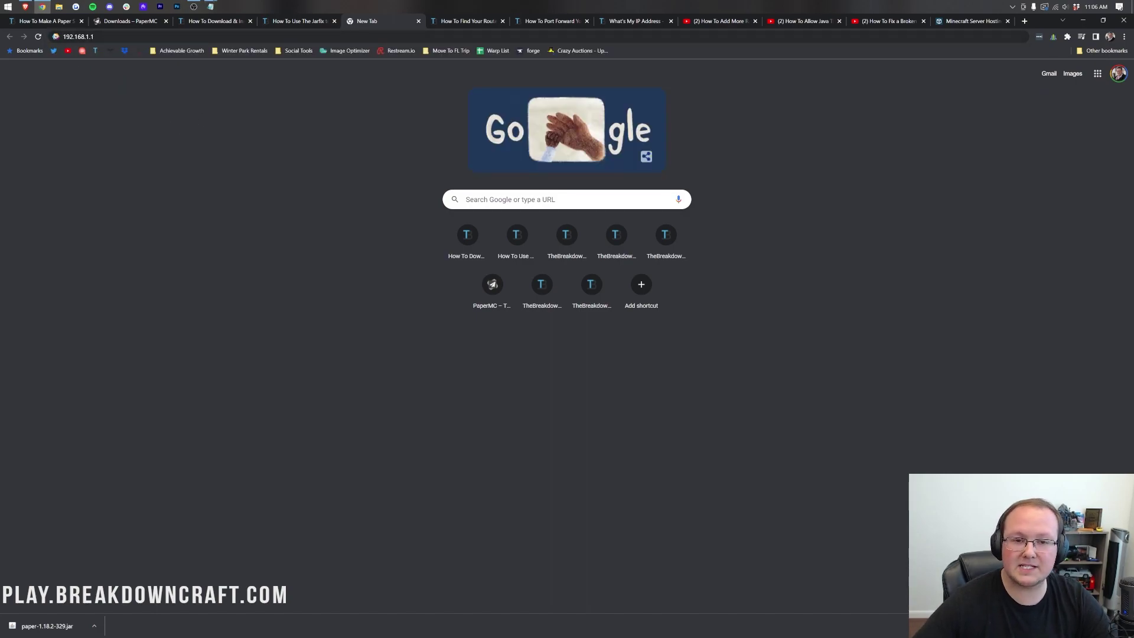
key(ctrl+l)
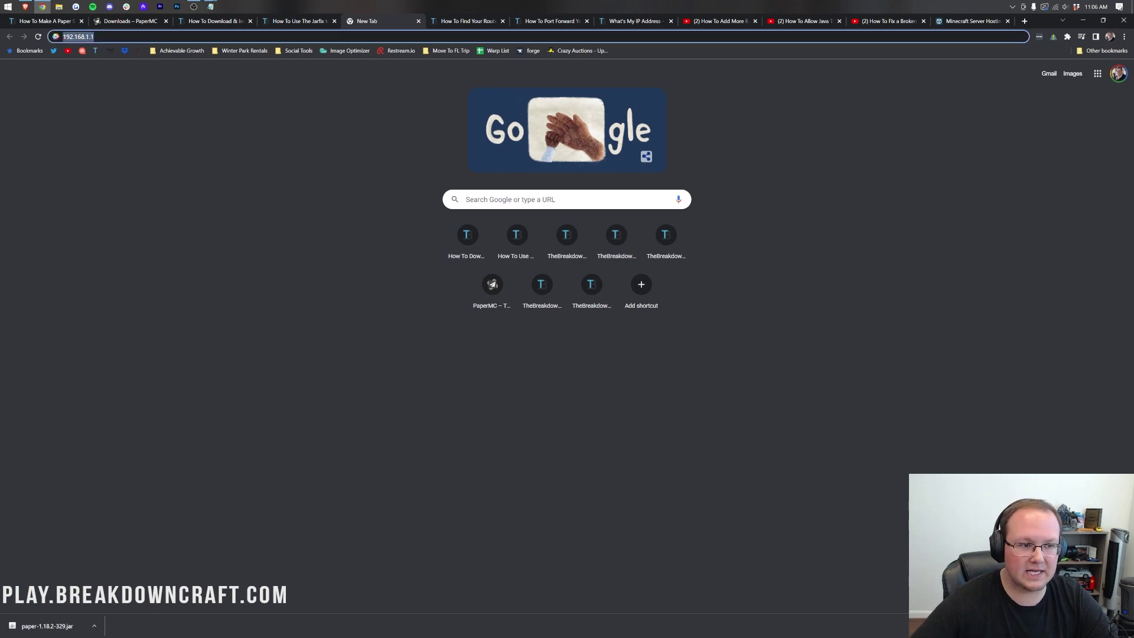
key(Return)
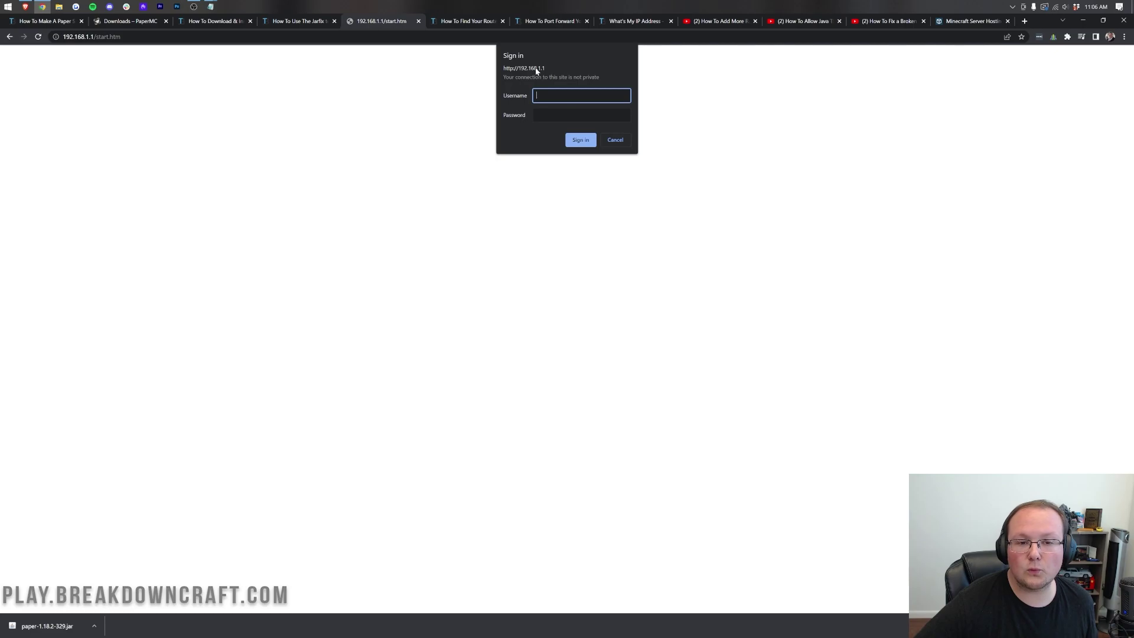
click(459, 21)
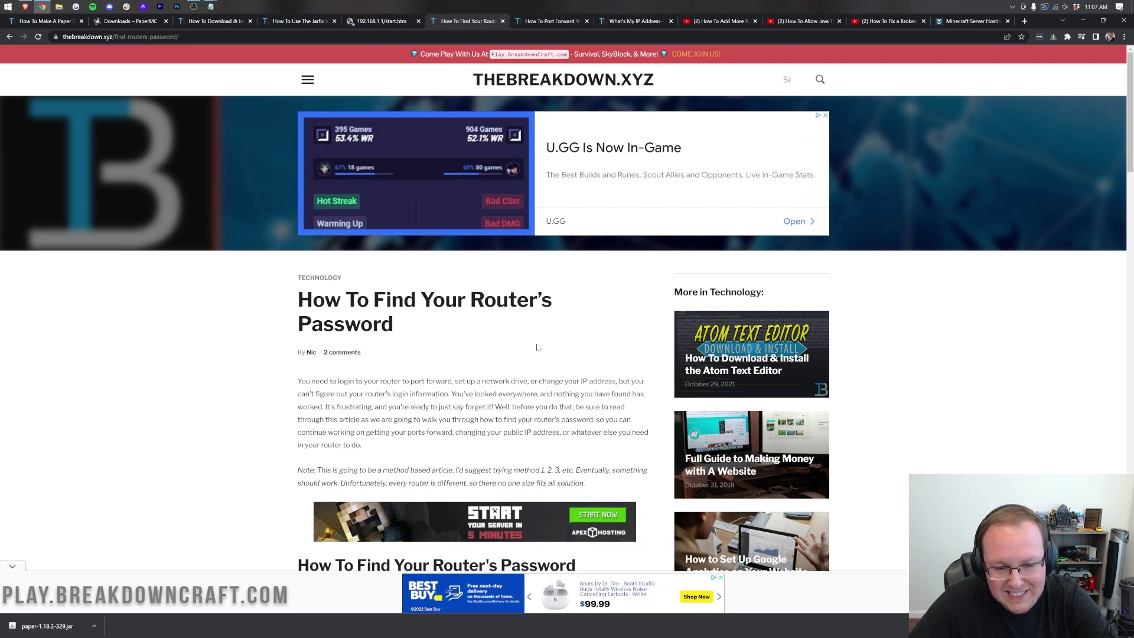
Scroll through the router password methods, then return to the 192.168.1.1 Orbi admin tab.
scroll(489, 331, down, 8)
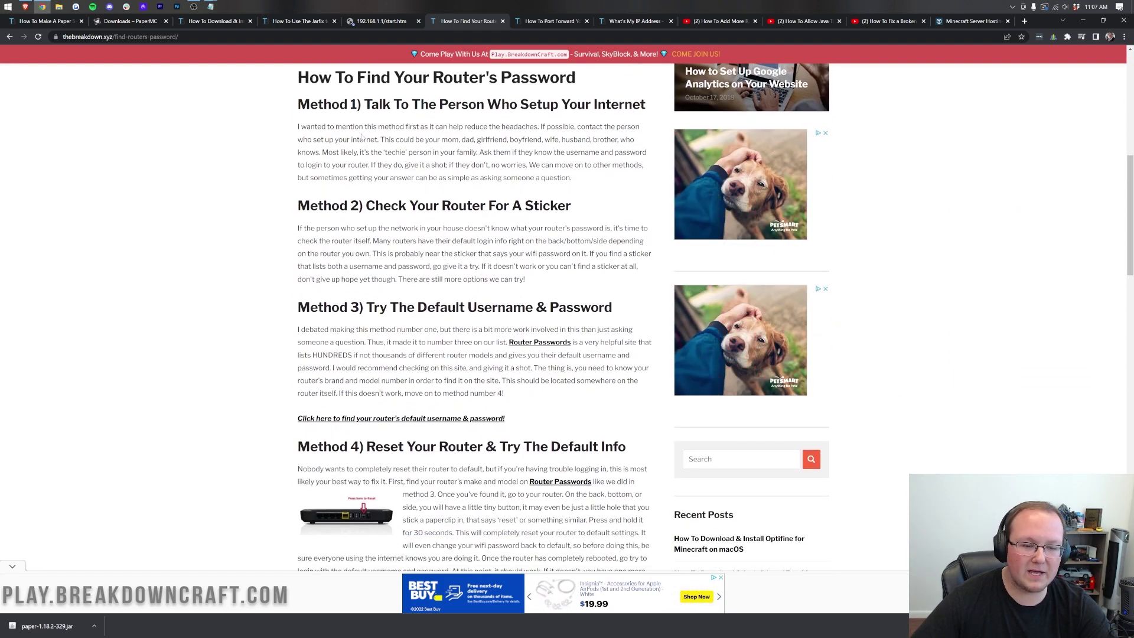
scroll(490, 331, down, 8)
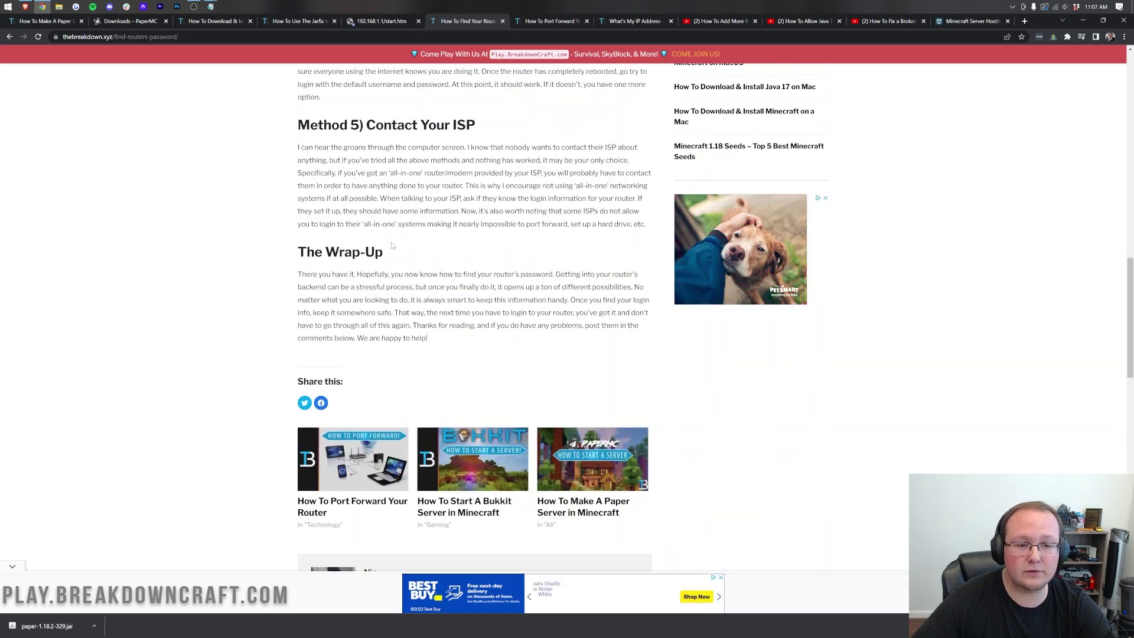
scroll(407, 278, up, 6)
scroll(408, 277, down, 1)
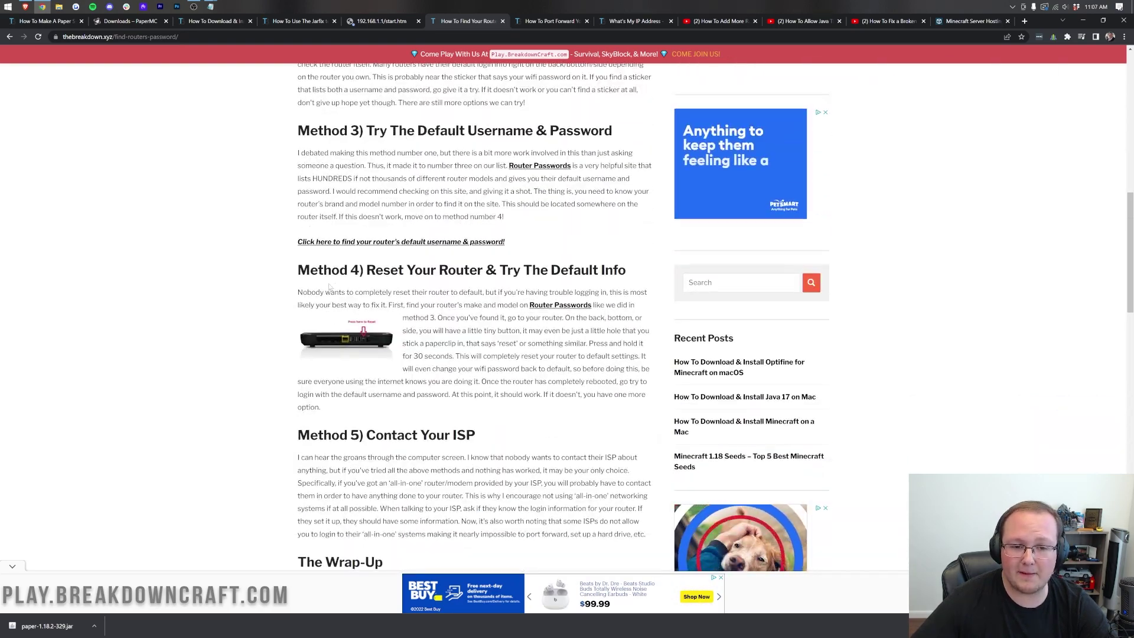
scroll(407, 278, up, 1)
drag(331, 175, 390, 175)
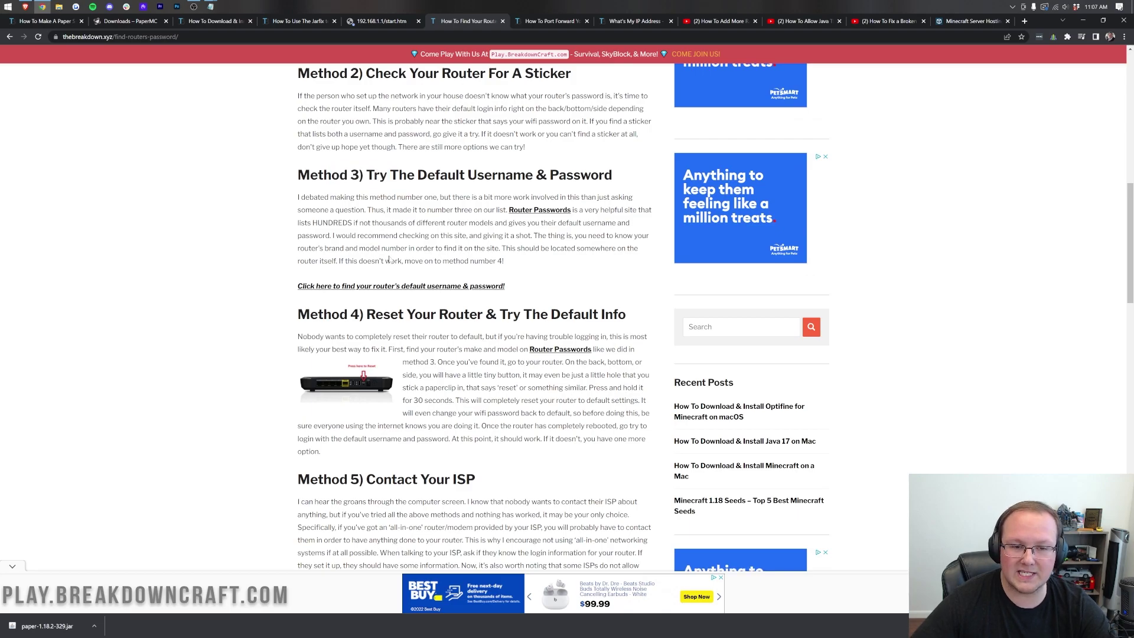
click(396, 24)
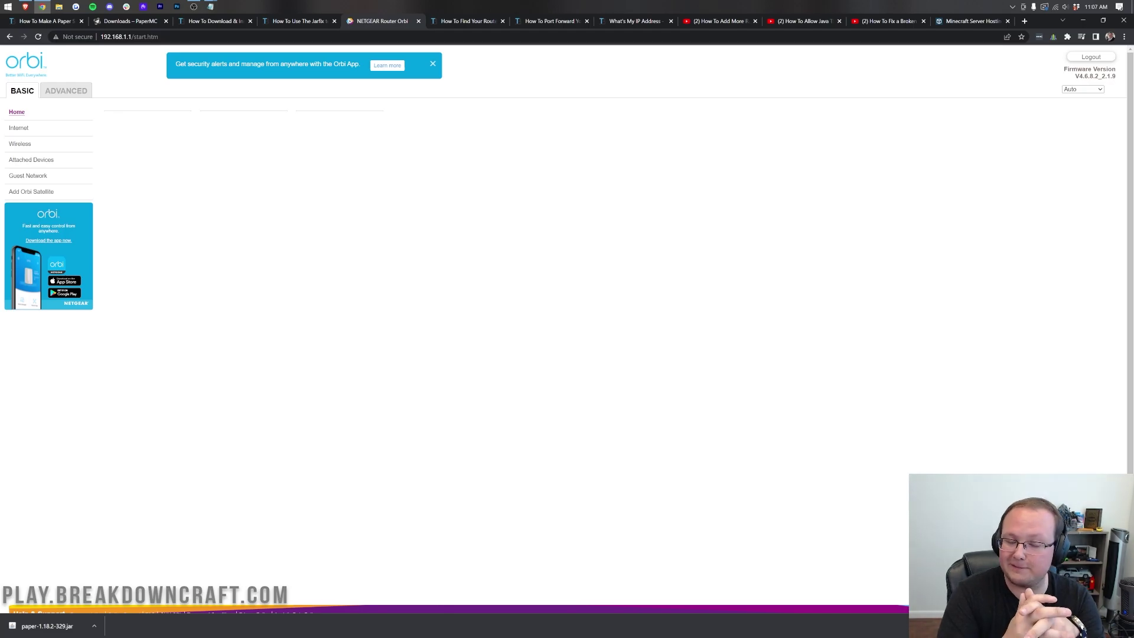
click(546, 21)
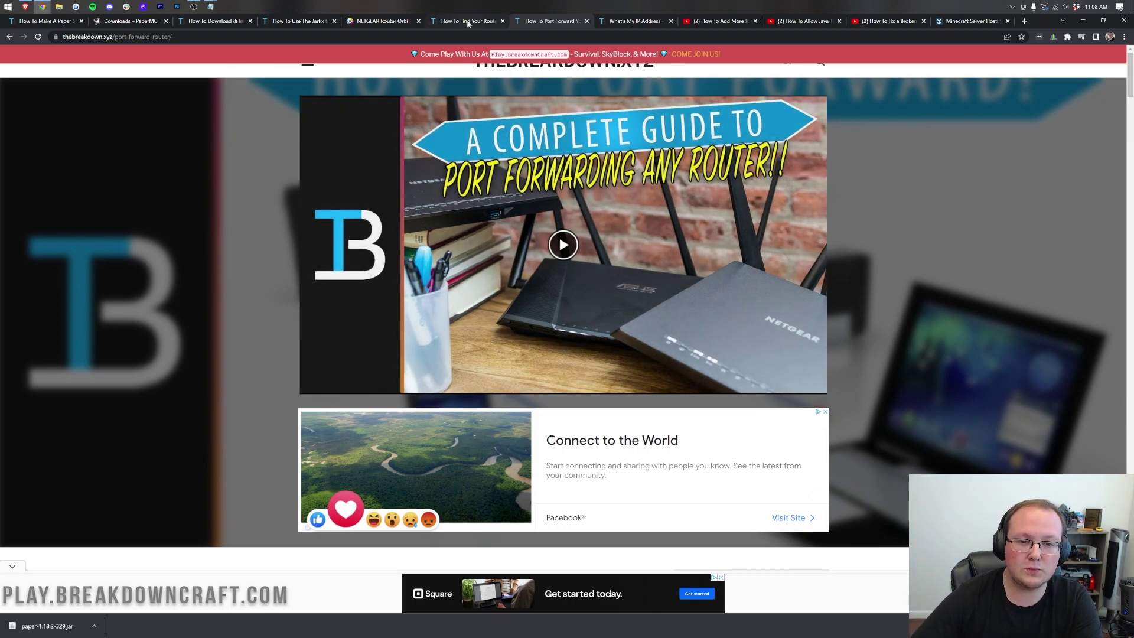
click(468, 20)
click(381, 22)
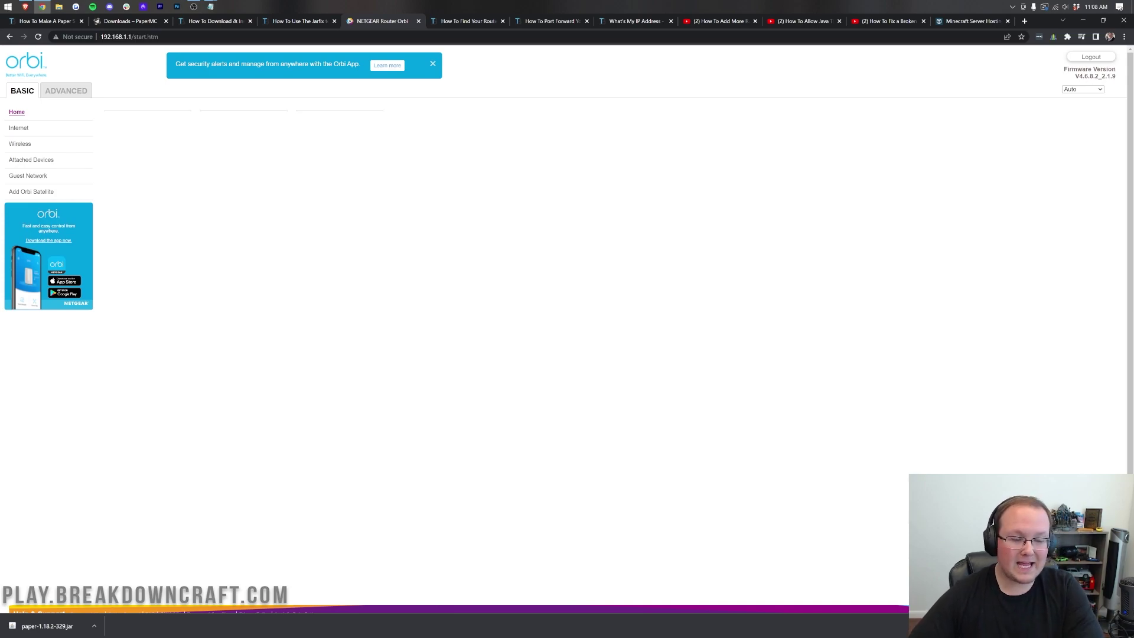
Go to ADVANCED > Port Forwarding / Port Triggering and start a new custom service.
click(69, 89)
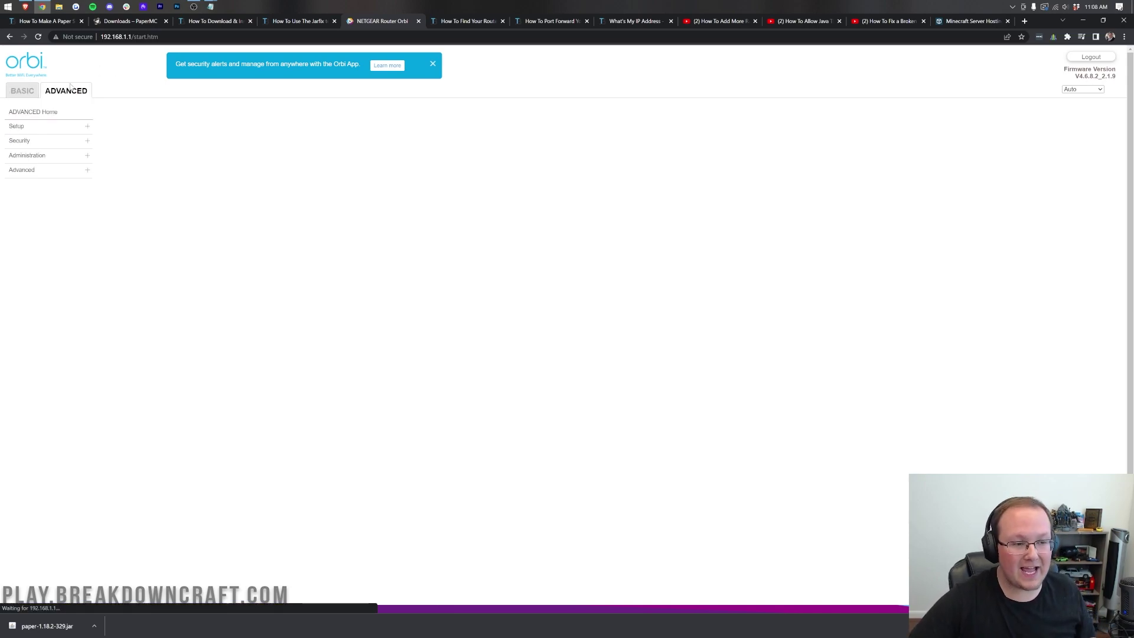
click(40, 172)
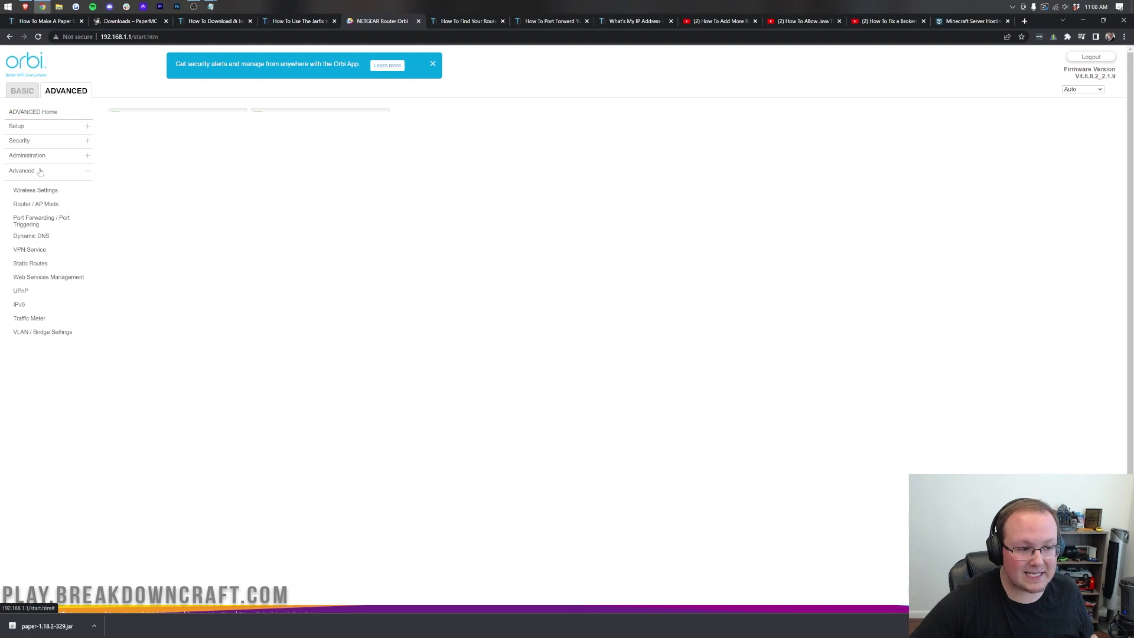
click(47, 222)
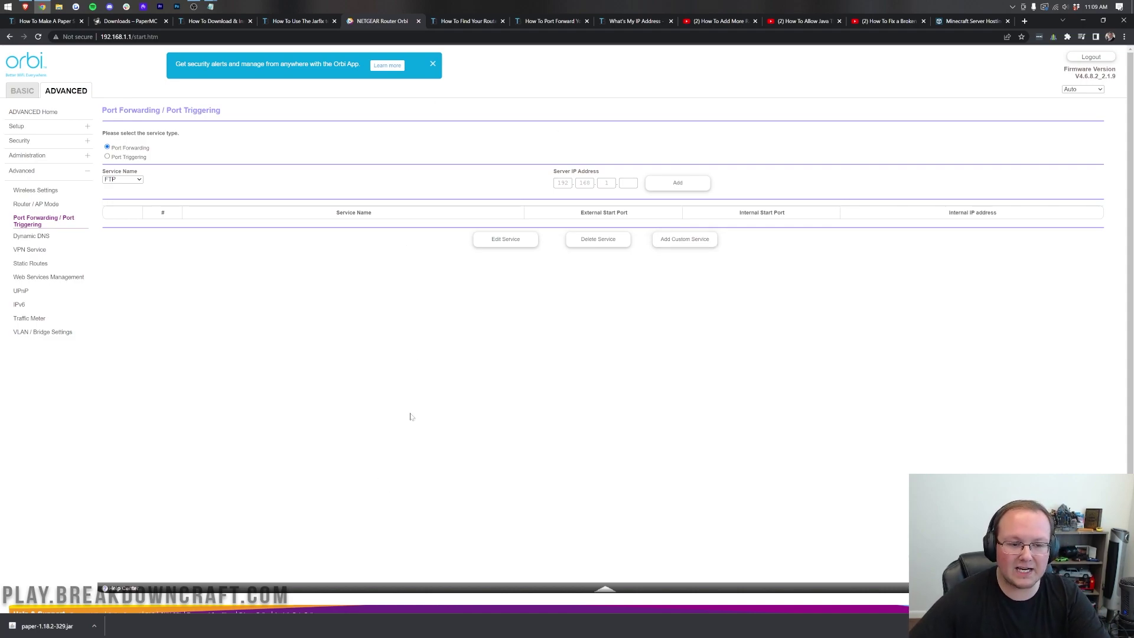
click(692, 245)
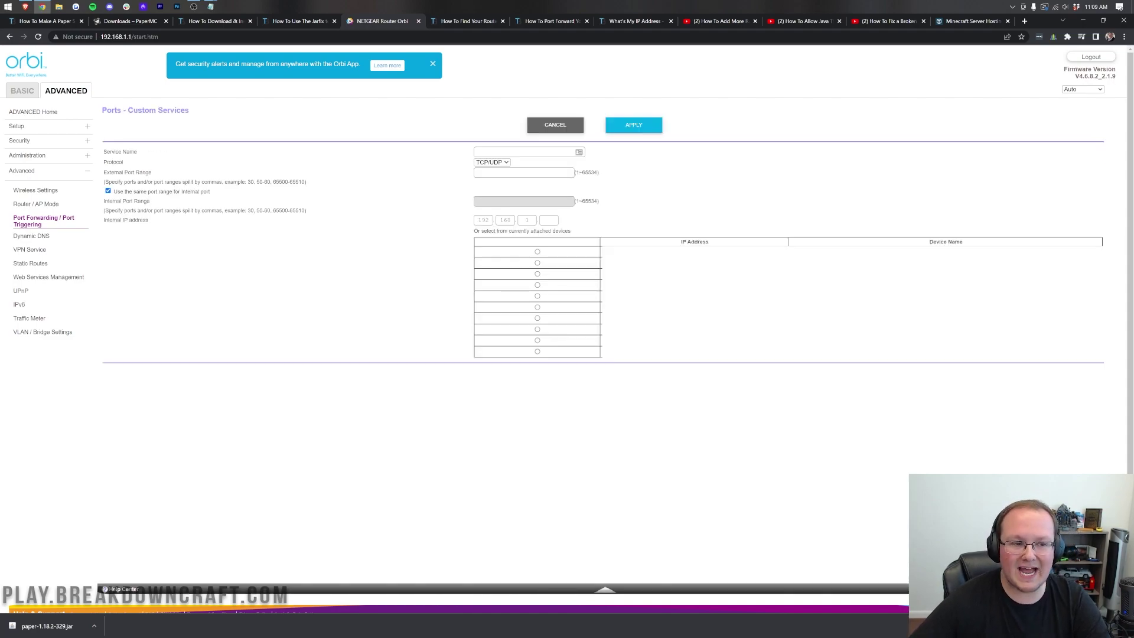
Name the custom service Minecraft on TCP/UDP with external and internal port 25565.
click(513, 151)
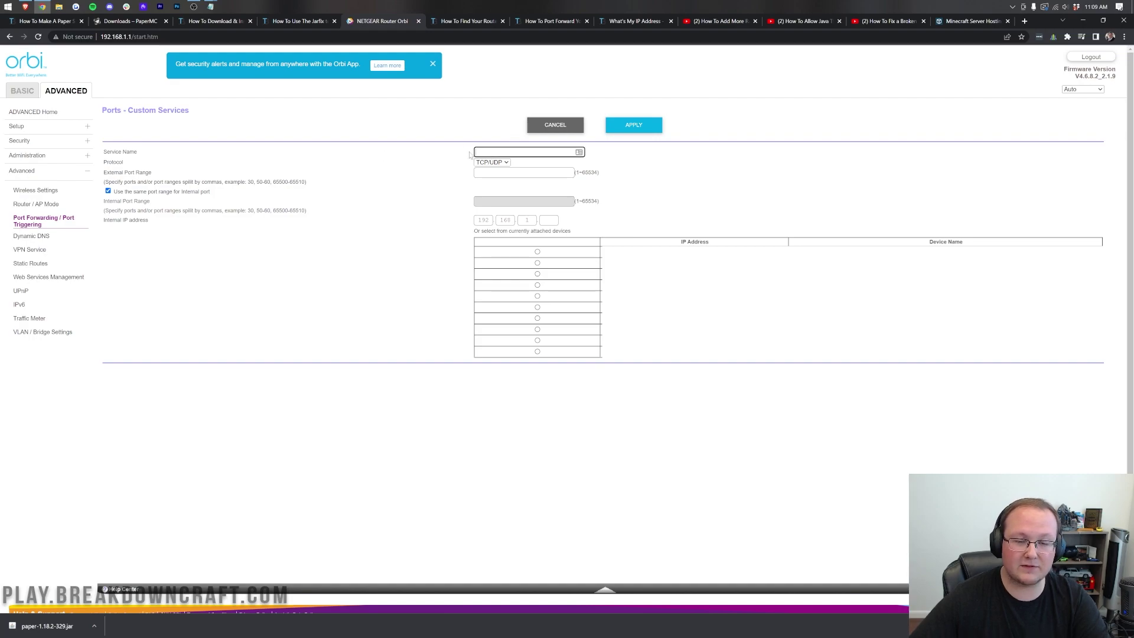
text(Minecraft)
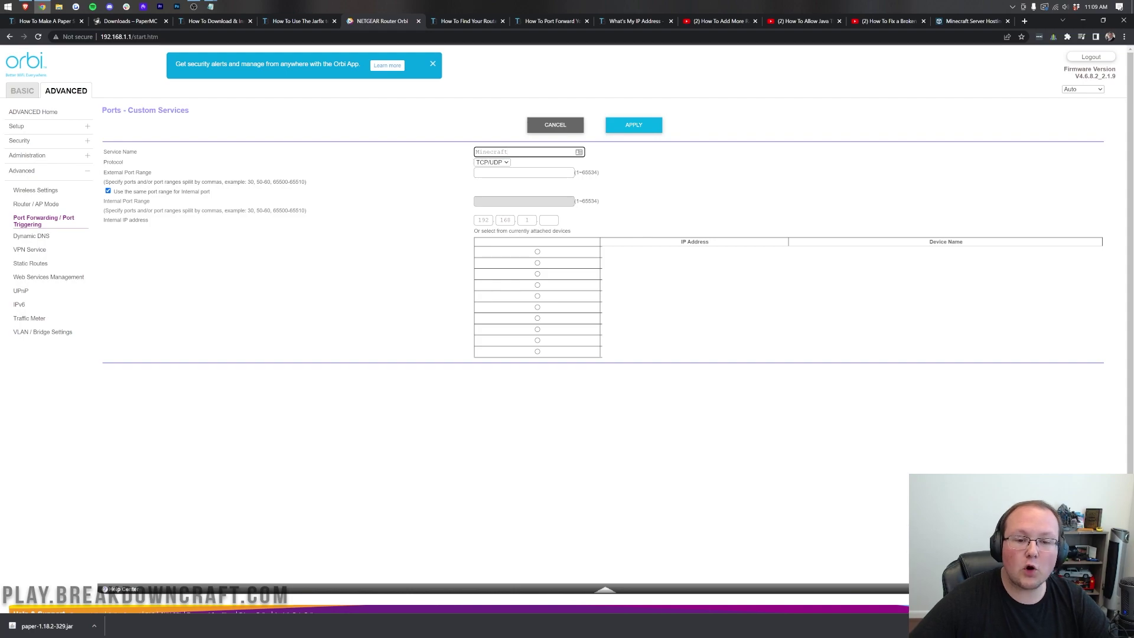
click(491, 163)
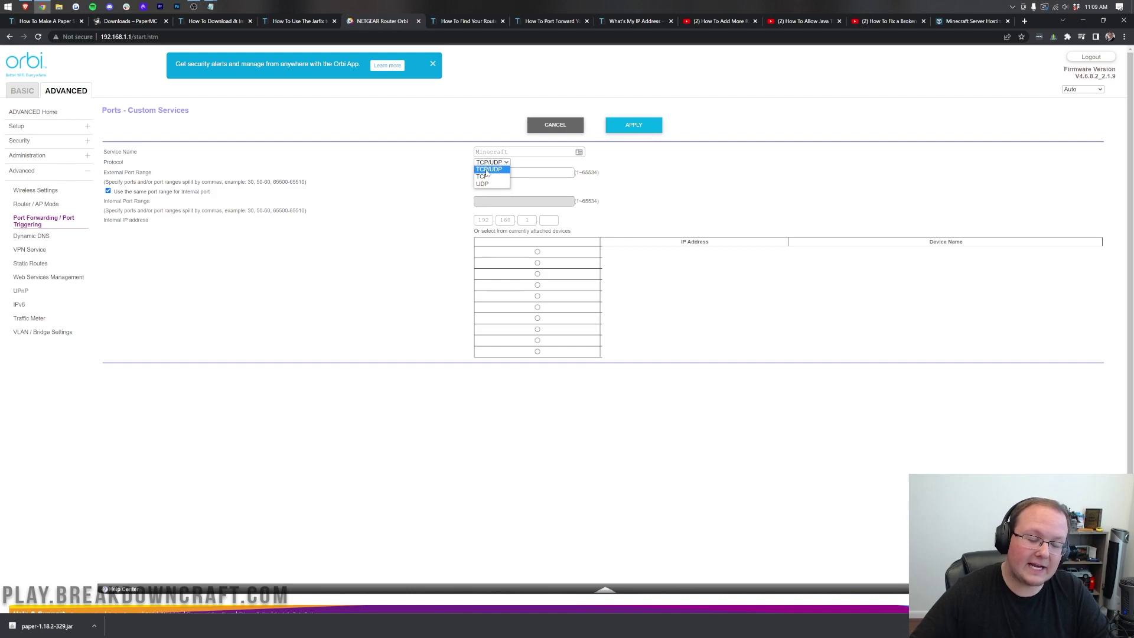
click(486, 172)
click(491, 162)
click(482, 184)
click(484, 162)
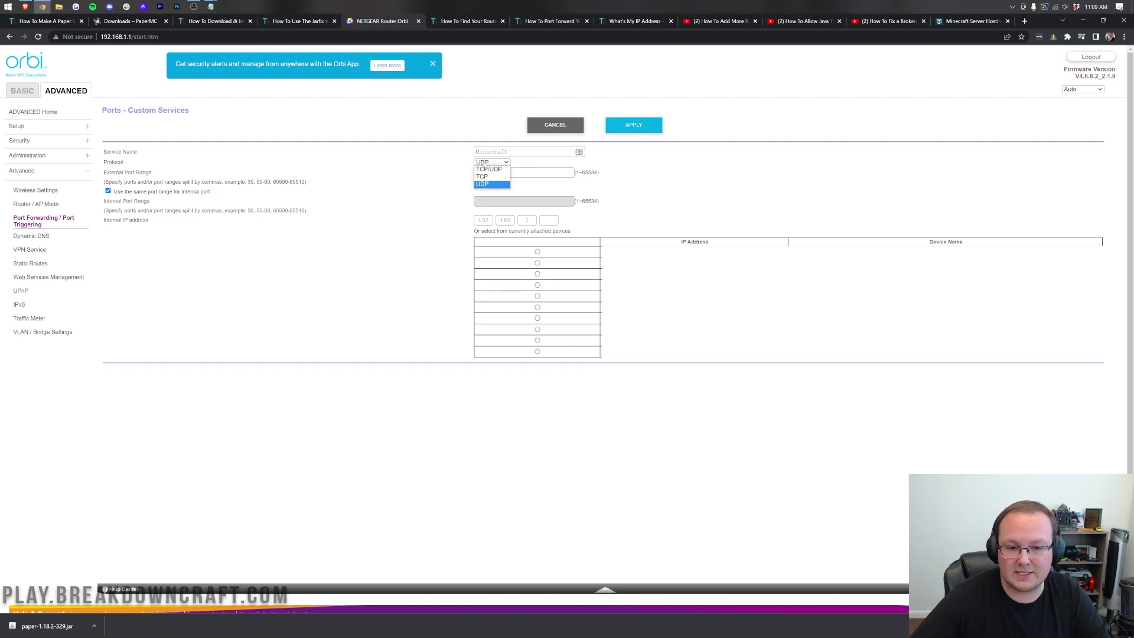
click(485, 169)
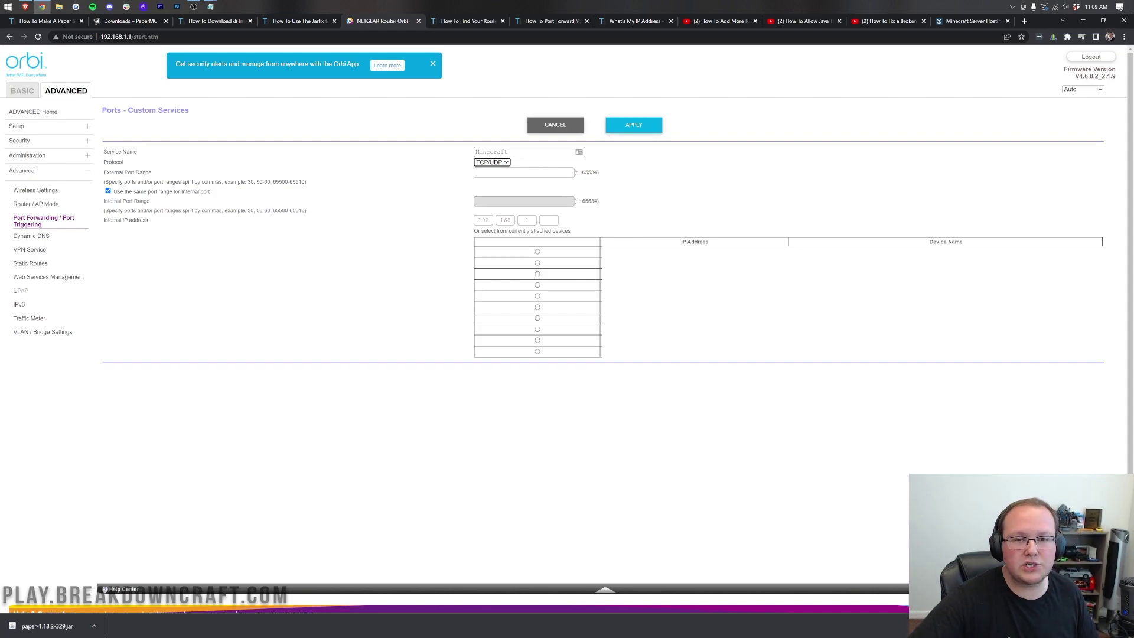
click(524, 173)
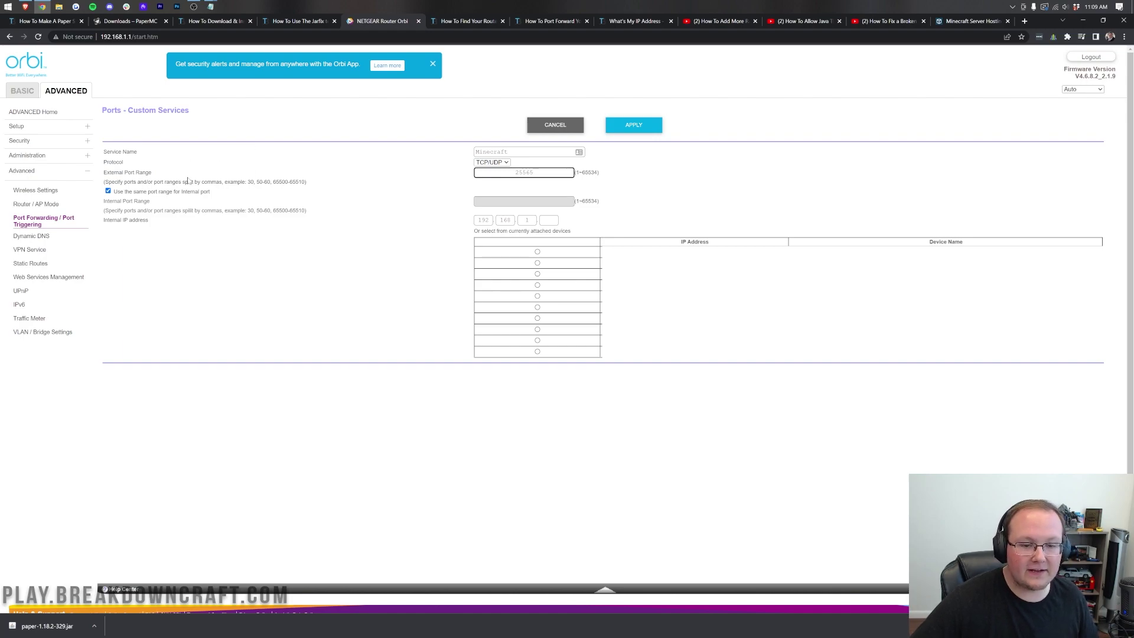
click(154, 200)
click(109, 191)
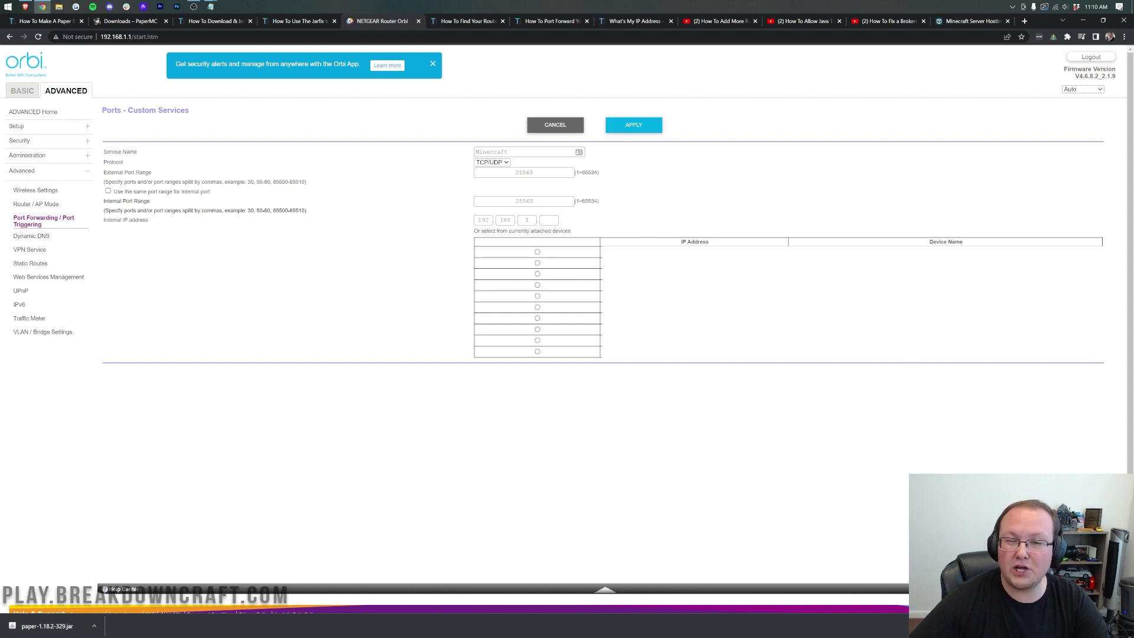
Point the Minecraft rule to internal IP 192.168.1.16 from the Notepad notes and apply it.
mouse_move(210, 6)
click(235, 30)
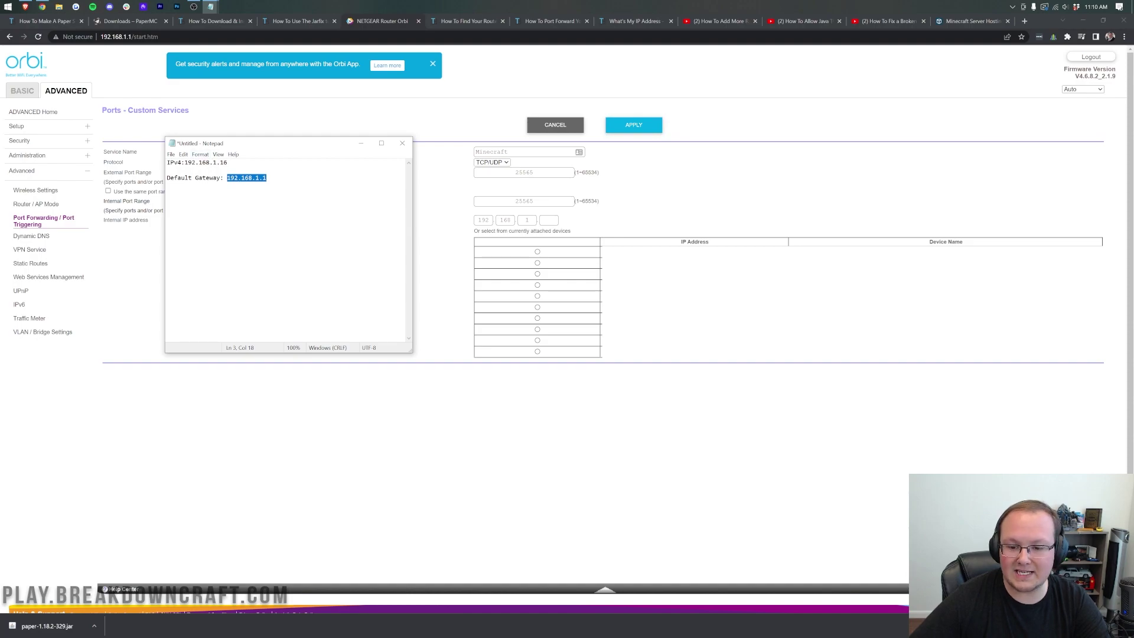
click(548, 219)
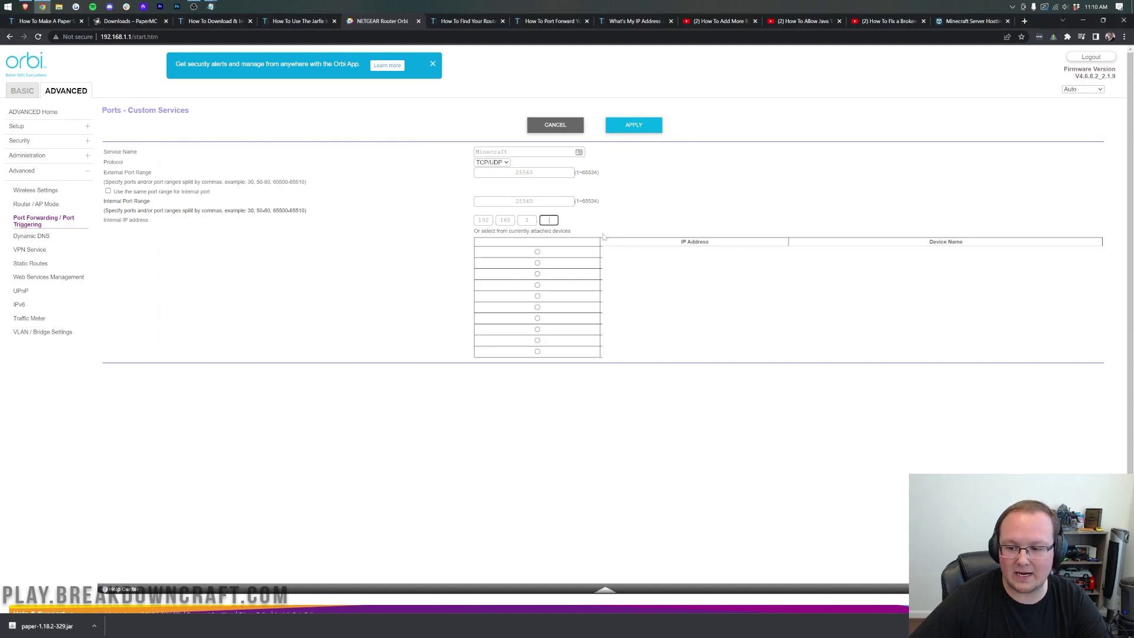
text(16)
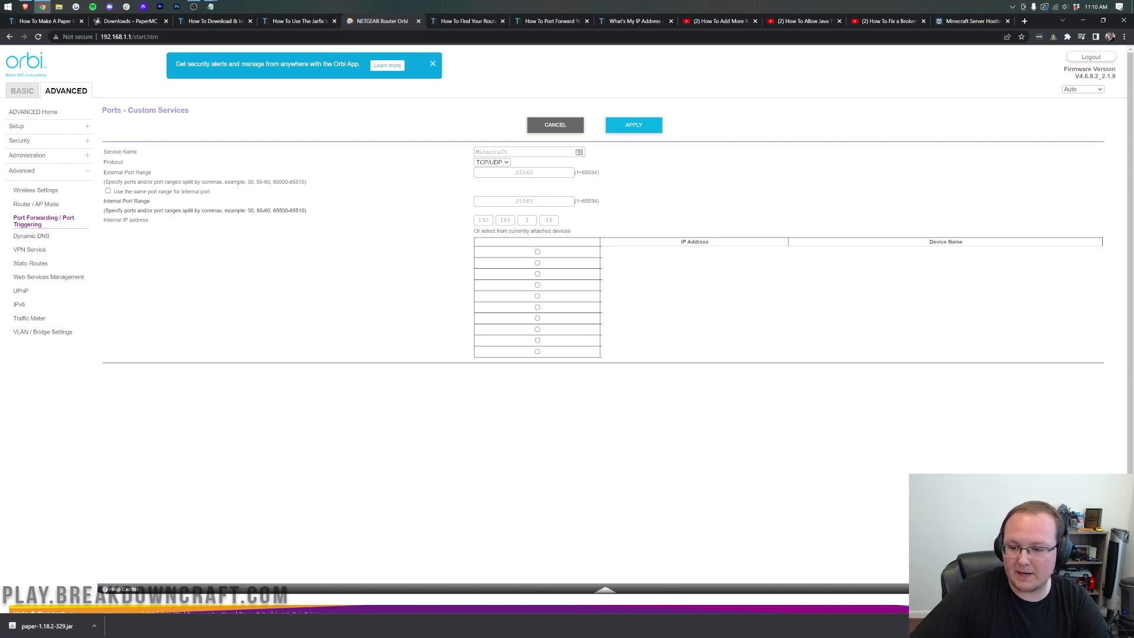
click(537, 341)
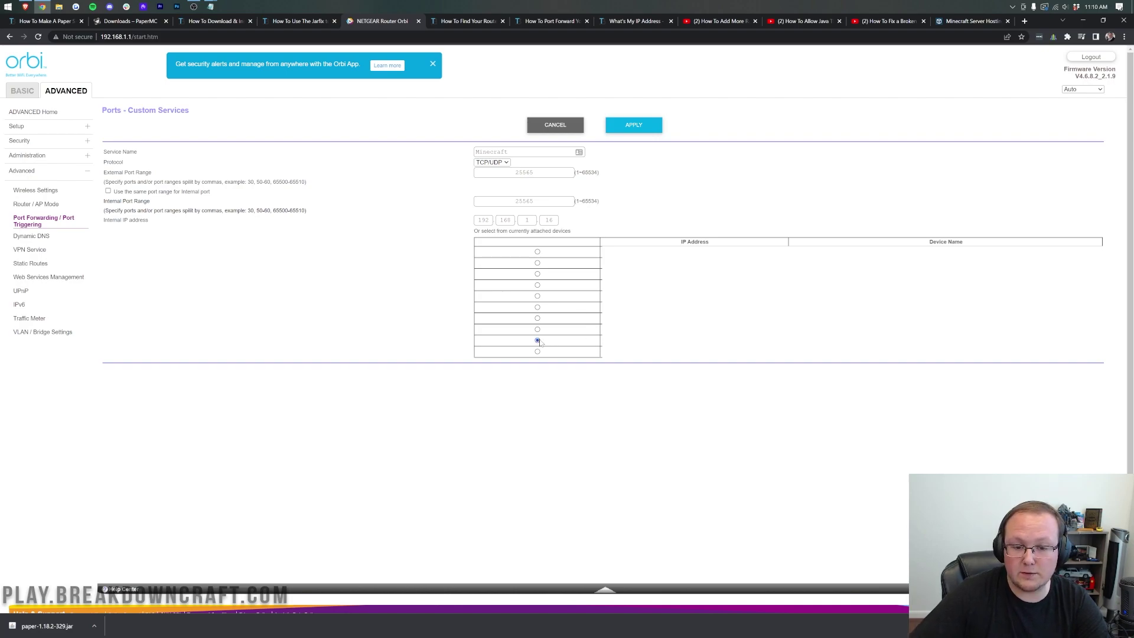
double_click(548, 220)
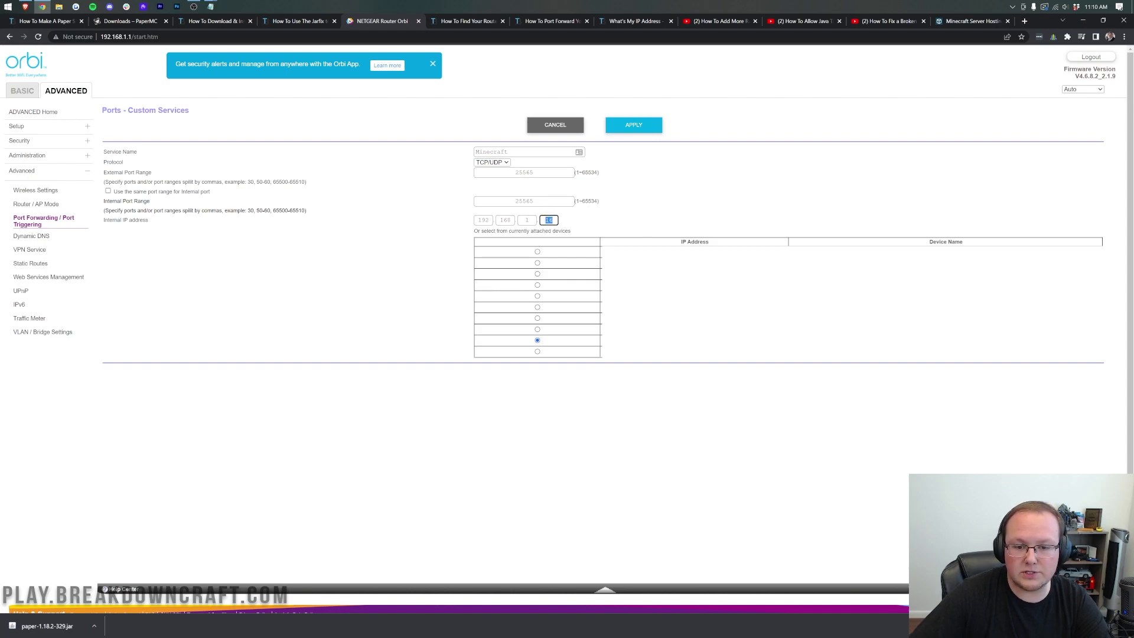
click(626, 221)
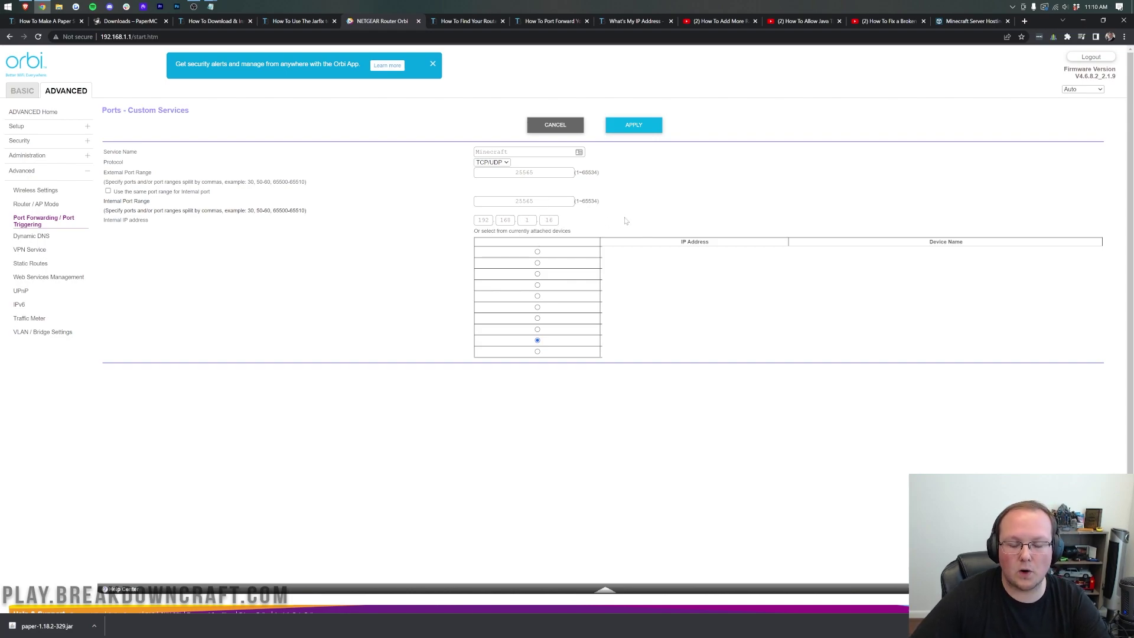
click(624, 130)
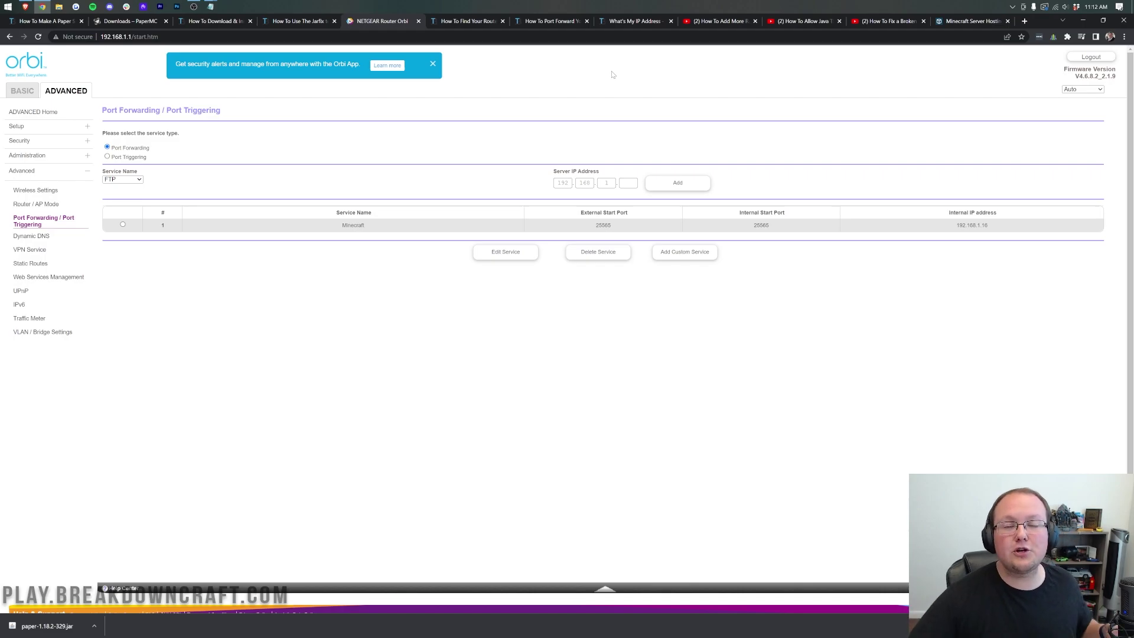
click(627, 22)
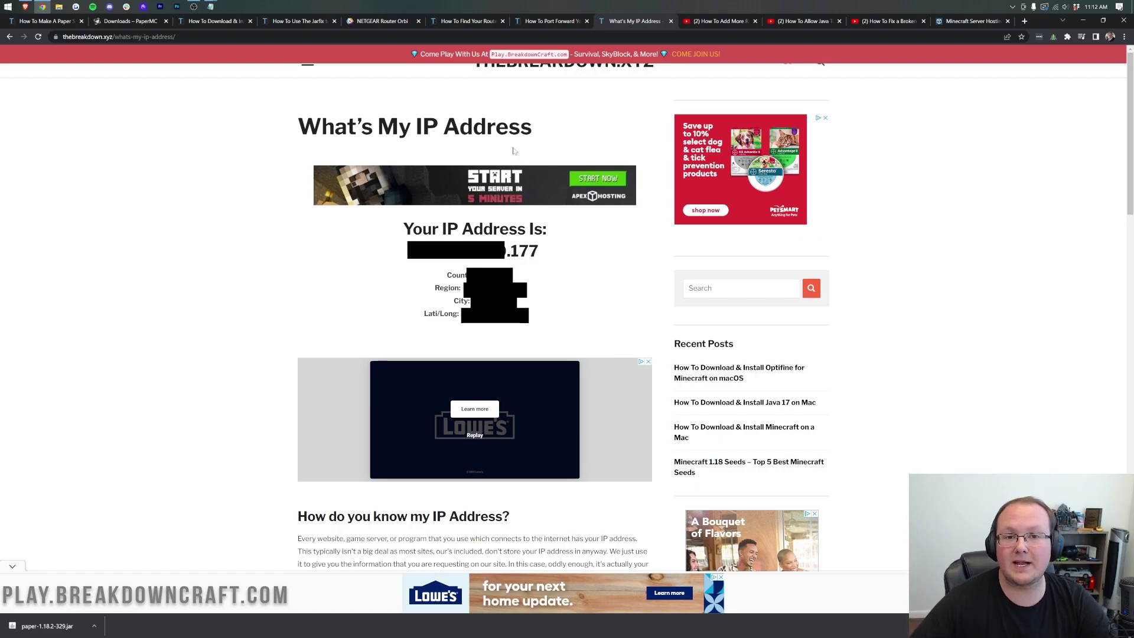
Highlight the public IP on the What's My IP page, then return to the NETGEAR Orbi tab.
drag(545, 246, 411, 251)
click(366, 249)
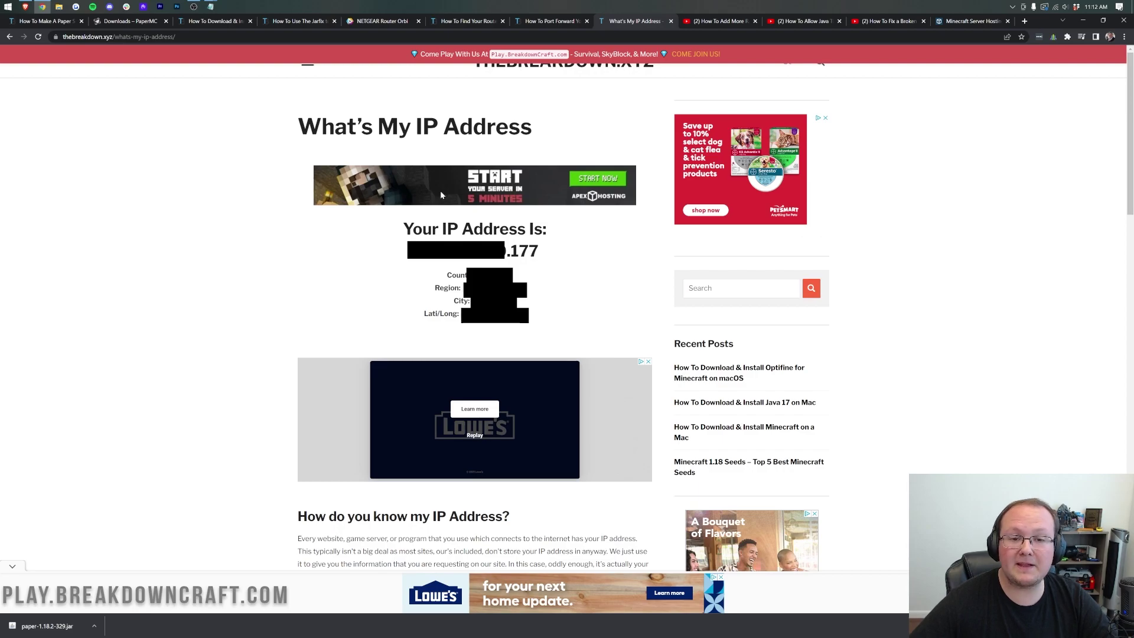
click(380, 21)
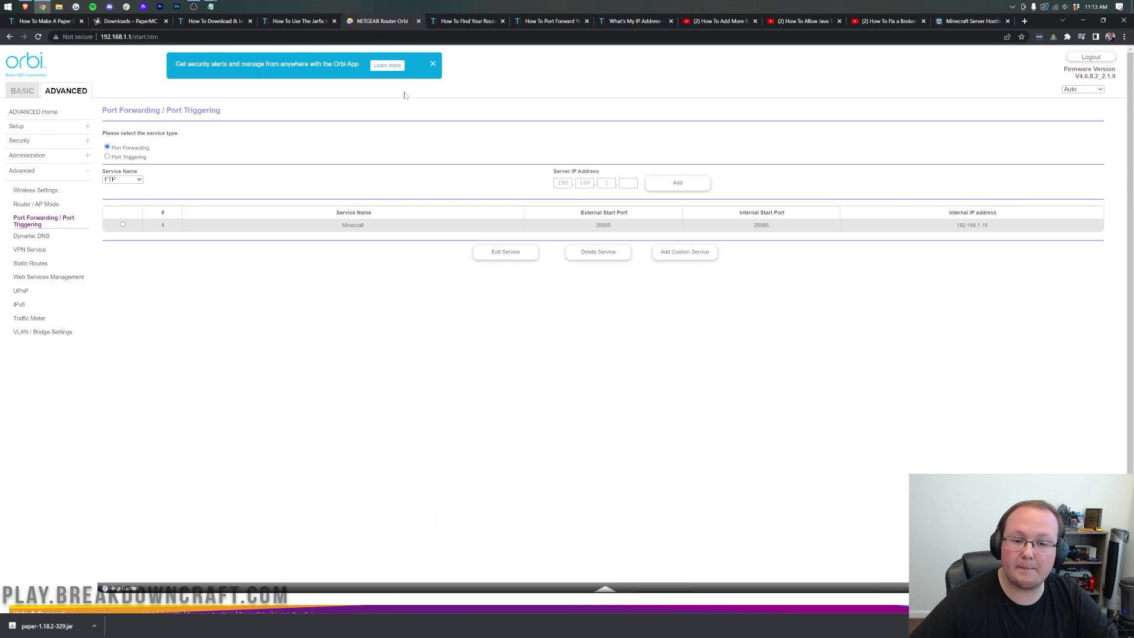
Start the Paper server by running run.bat in the Play.BreakdownCraft.com folder.
click(1083, 21)
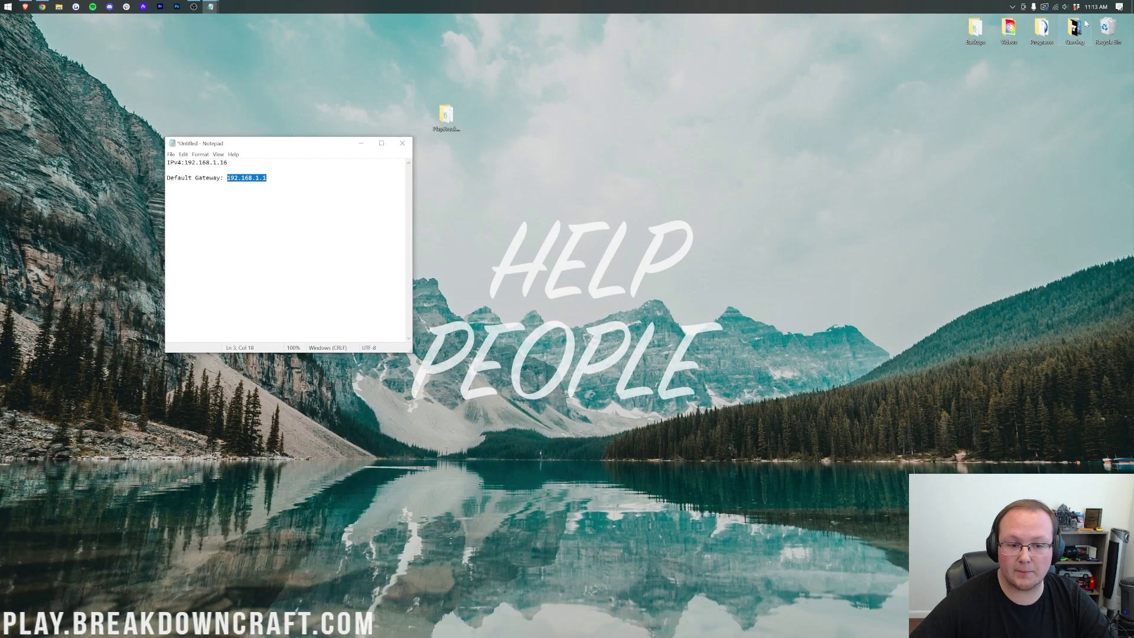
click(360, 143)
double_click(434, 121)
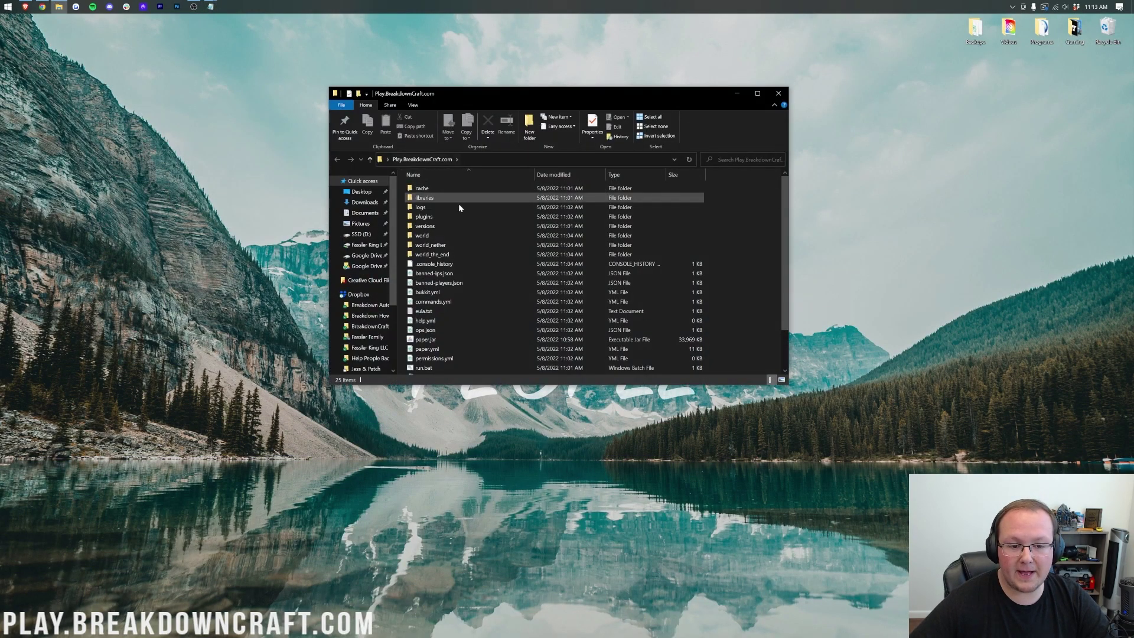
scroll(442, 248, down, 2)
double_click(437, 315)
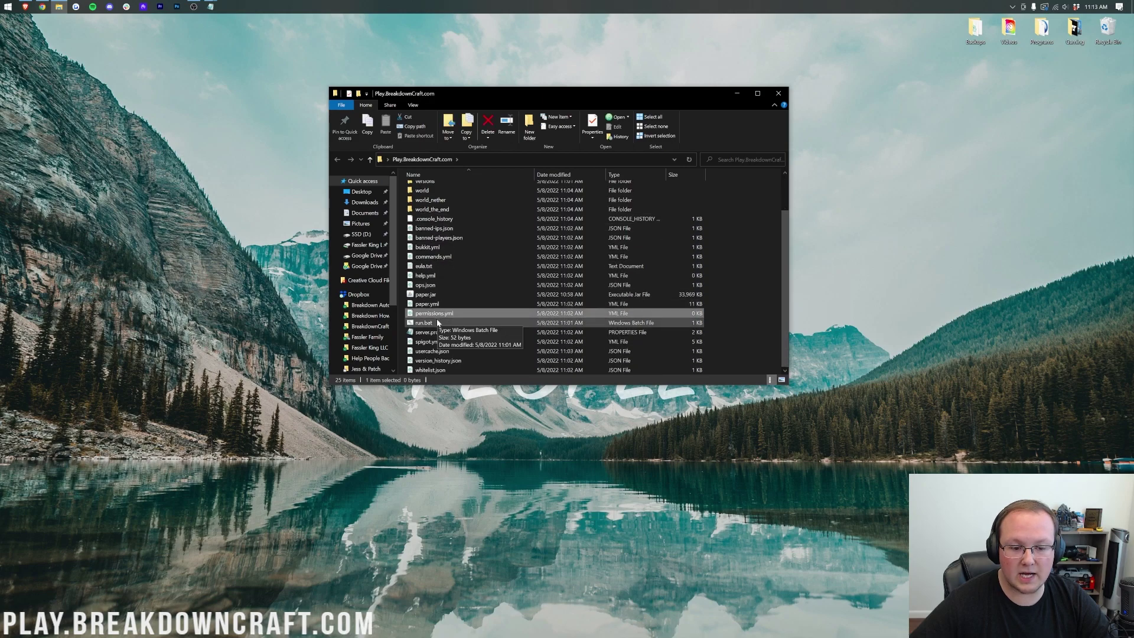
click(778, 93)
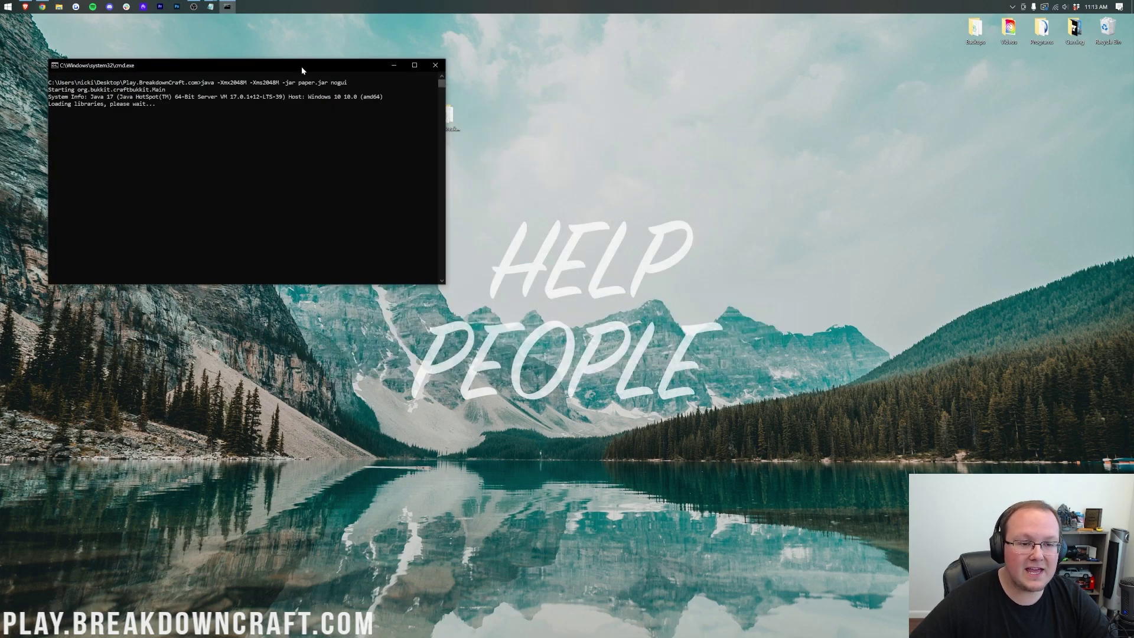
Launch Minecraft from the Start menu and resize the server console beside it.
drag(301, 66, 302, 104)
key(super)
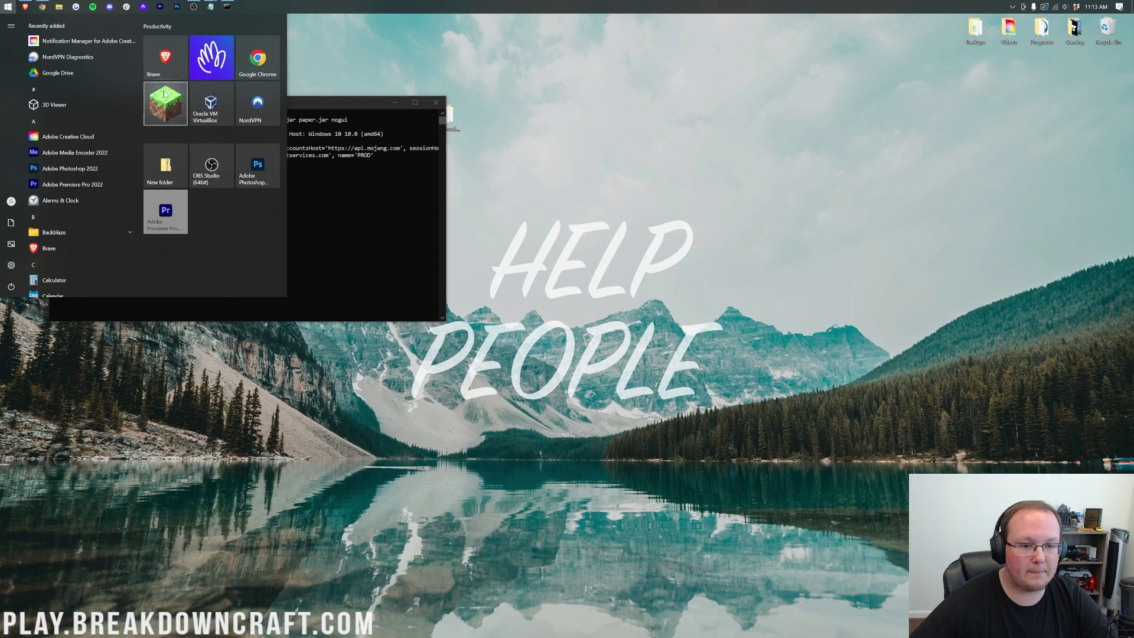
click(707, 294)
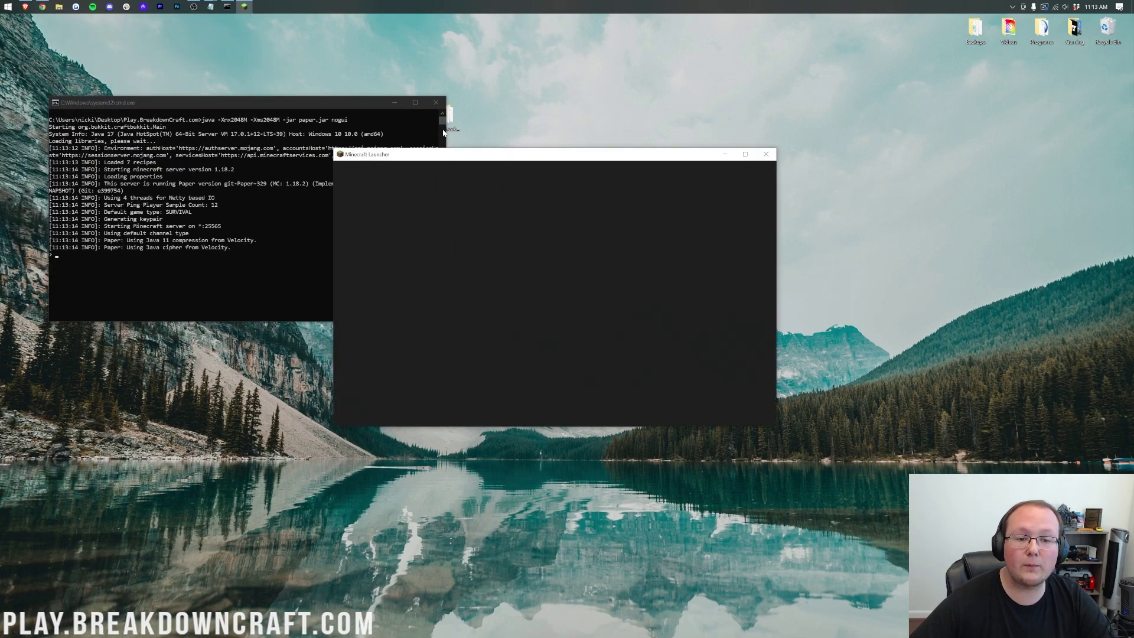
drag(447, 134, 334, 134)
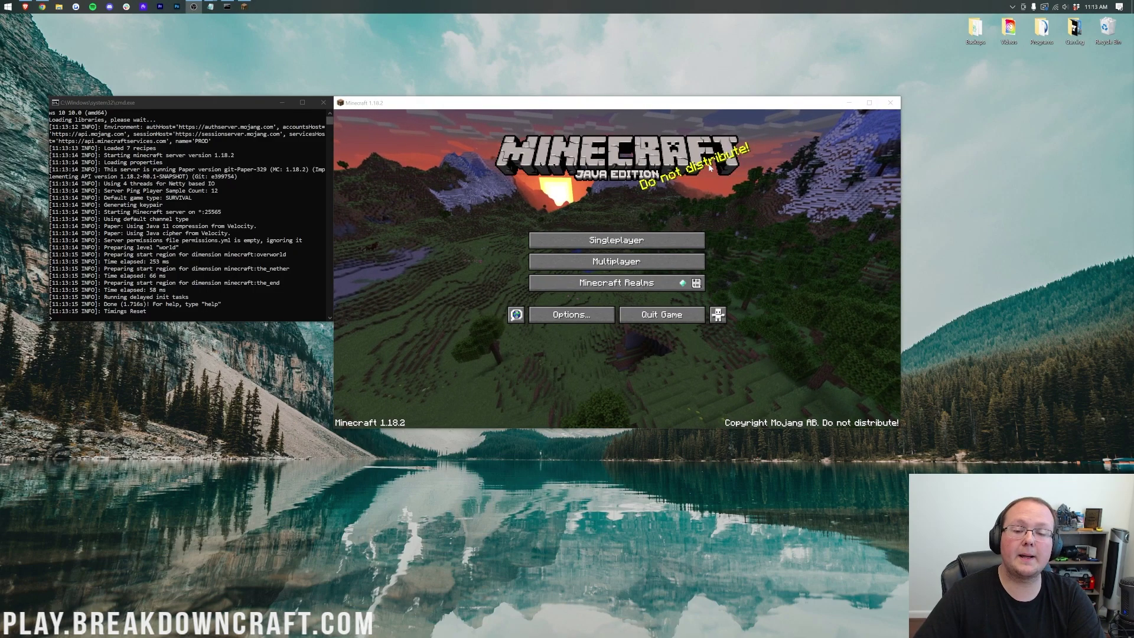
Direct-connect to the Paper server by pasting the public IP over localhost and joining.
click(636, 260)
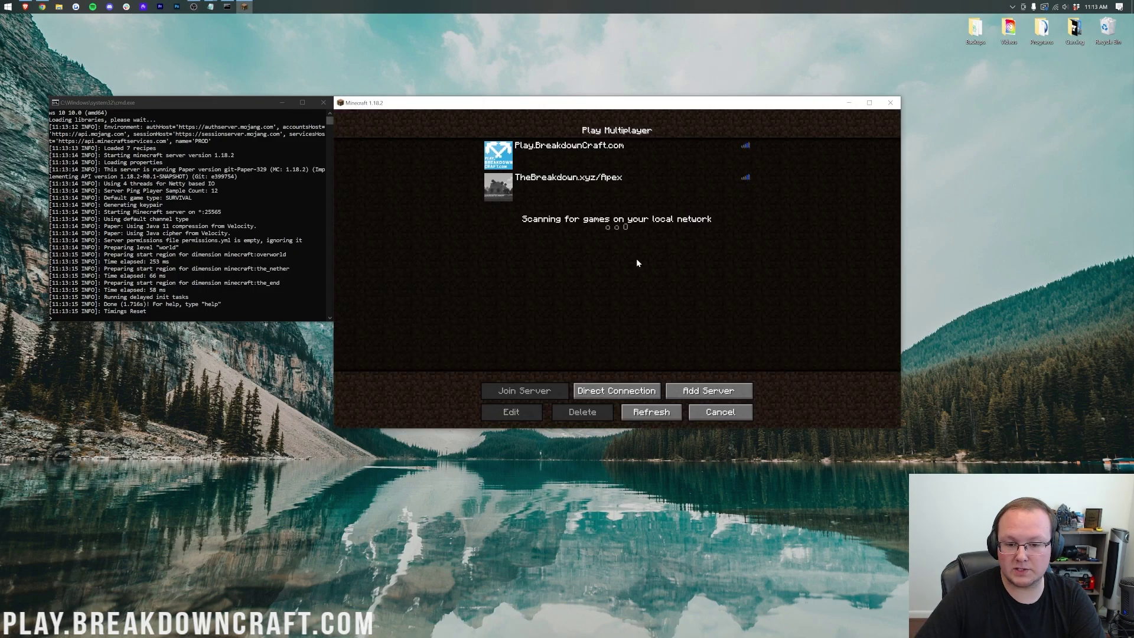
click(632, 388)
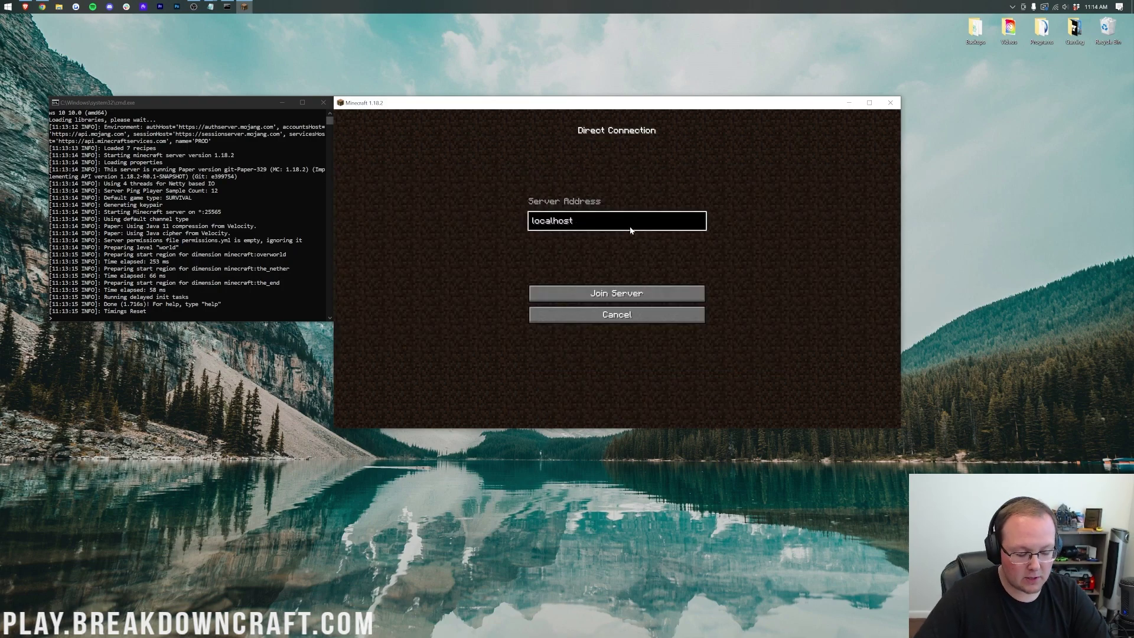
key(ctrl+a)
text(108.189.110.177)
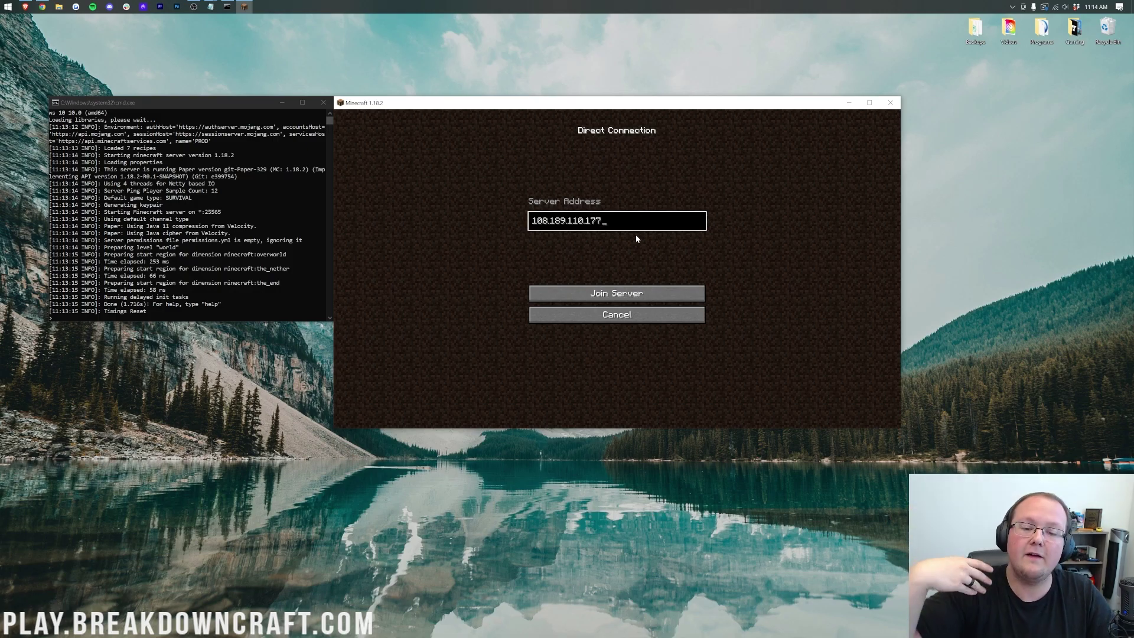
click(603, 294)
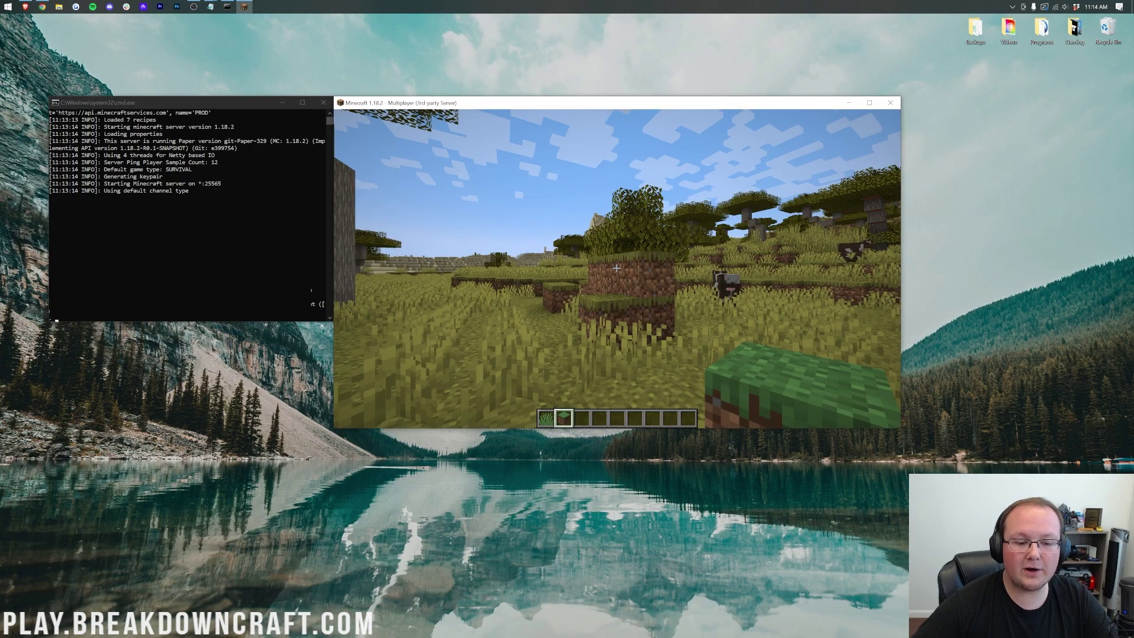
Walk across the savanna past the cows toward the acacia trees and terraced ledges.
key(w)
key(w)
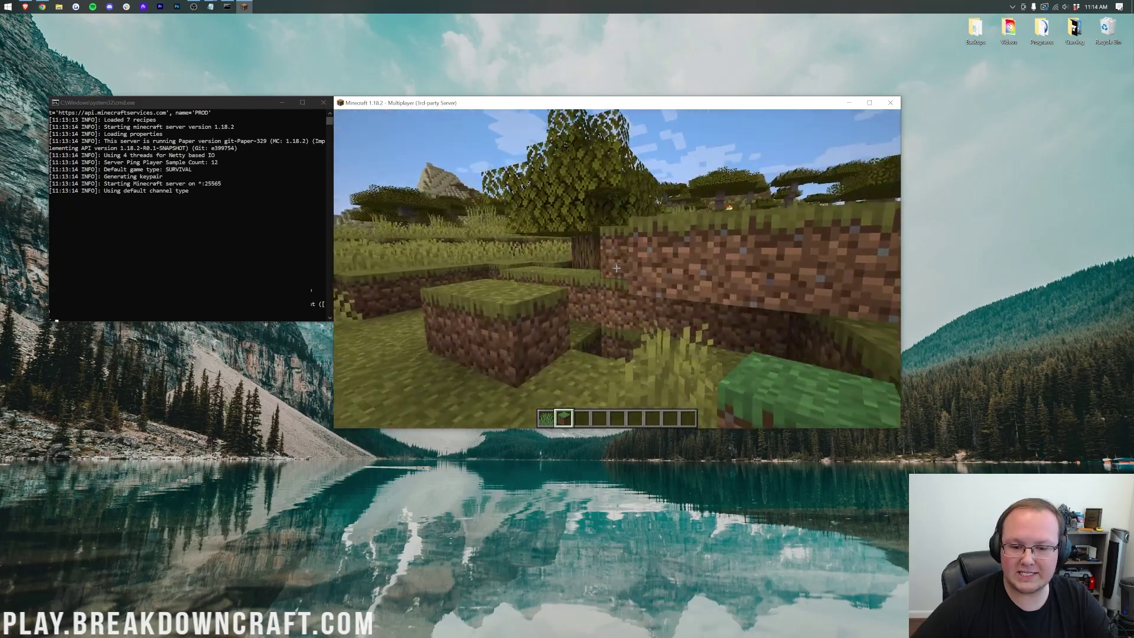
key(w)
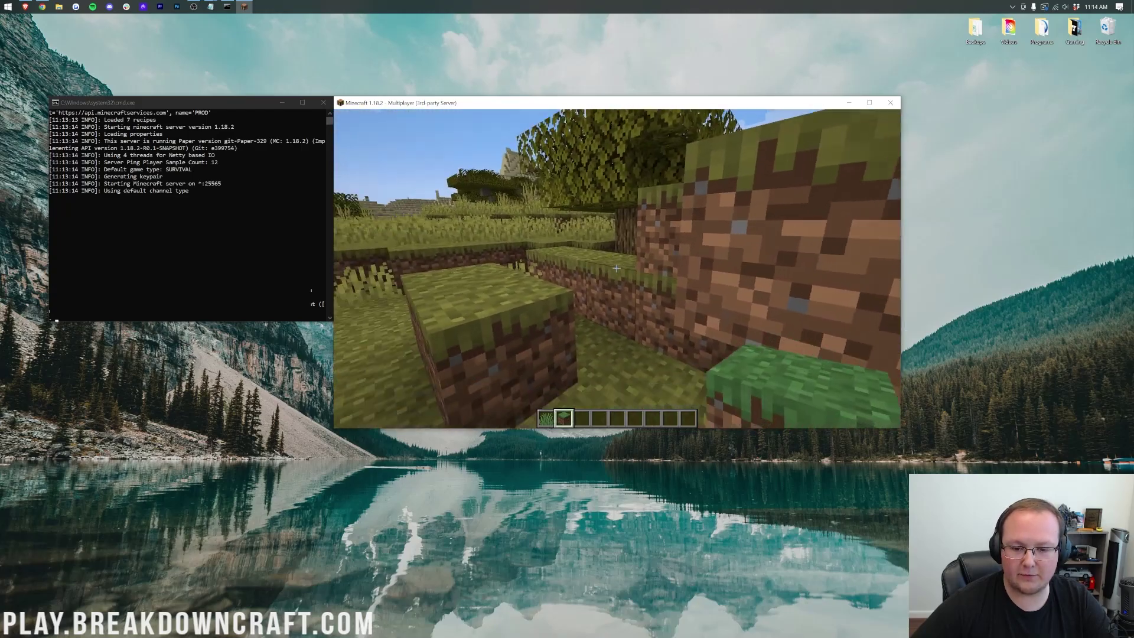
key(w)
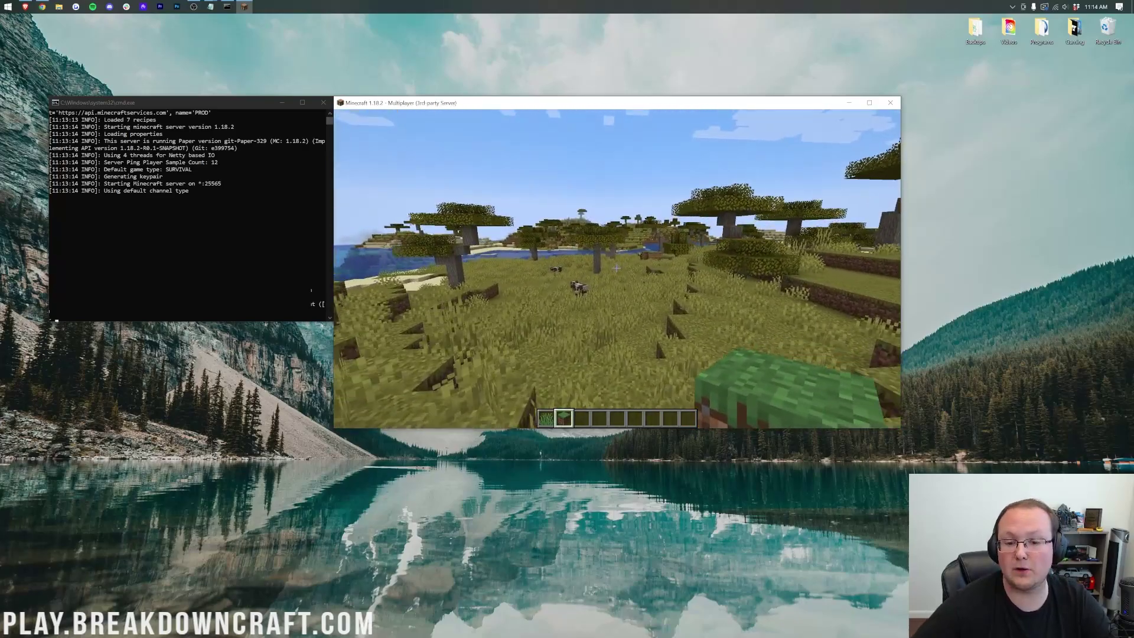
key(w)
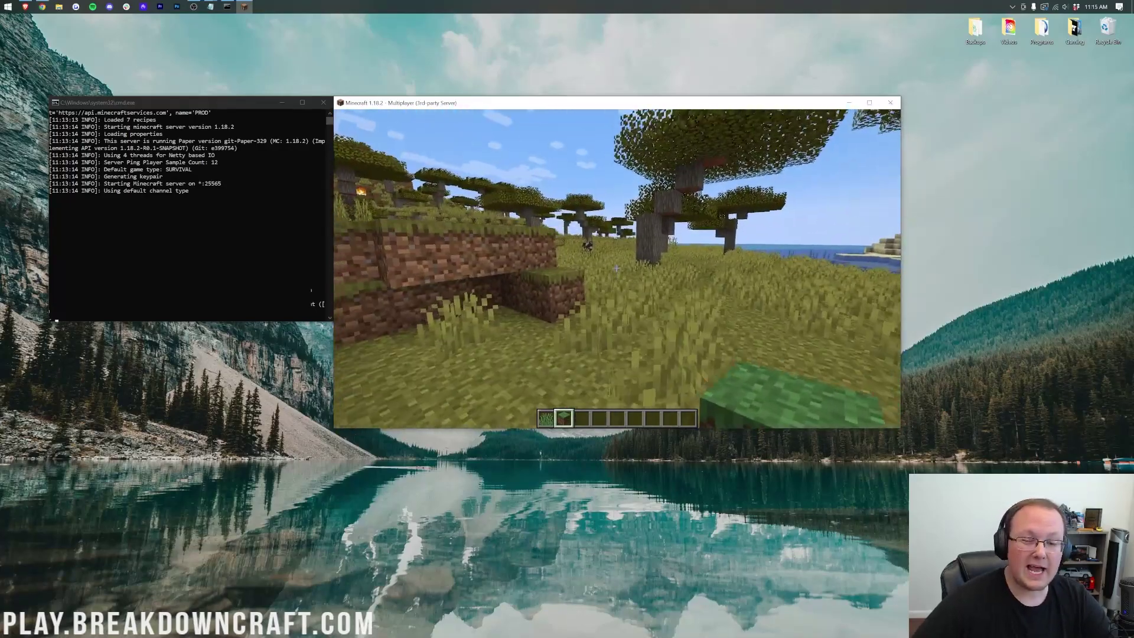
key(w)
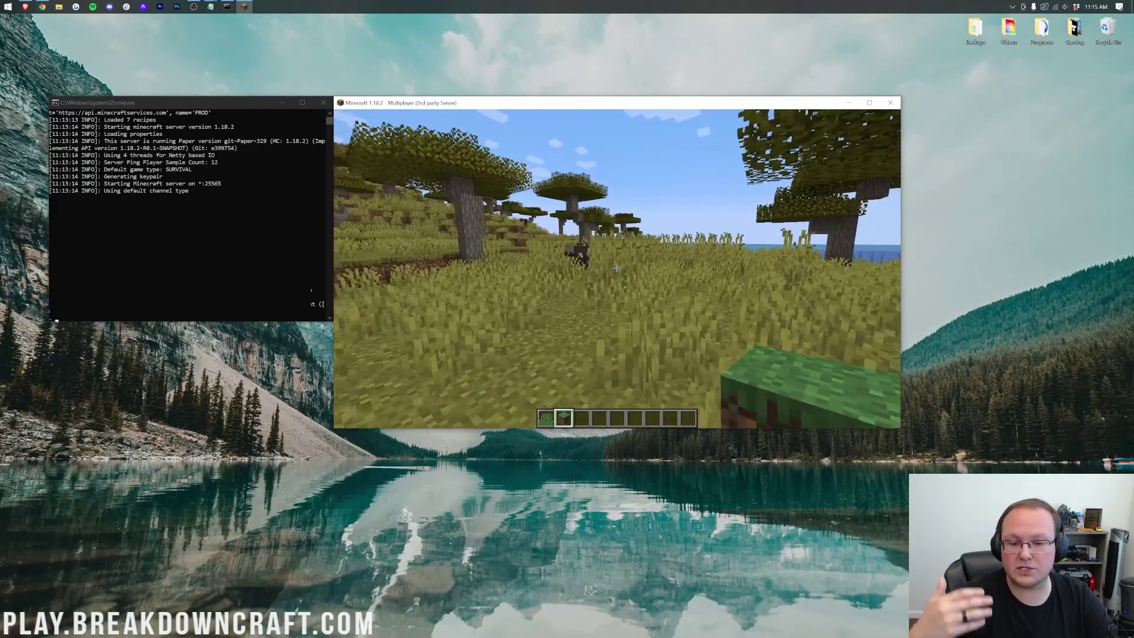
key(w)
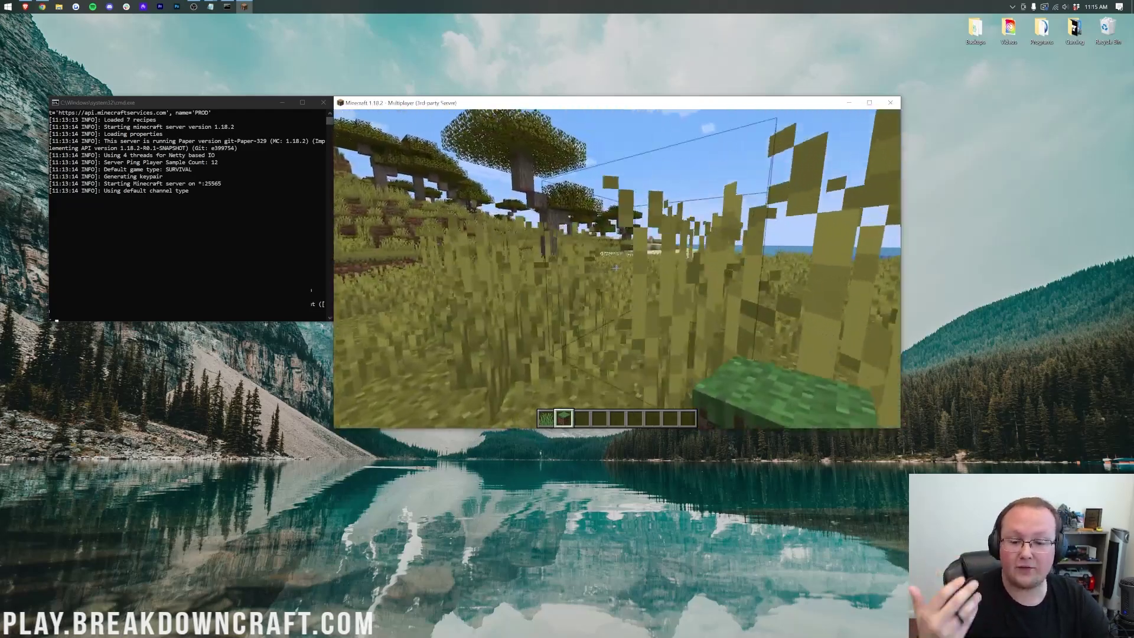
key(w)
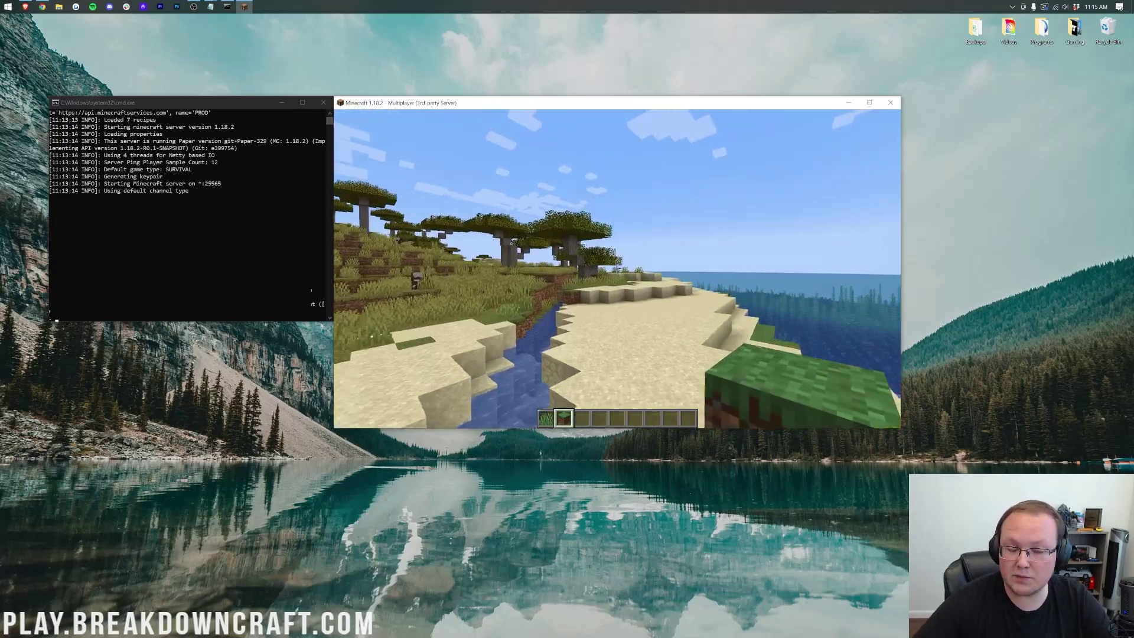
key(w)
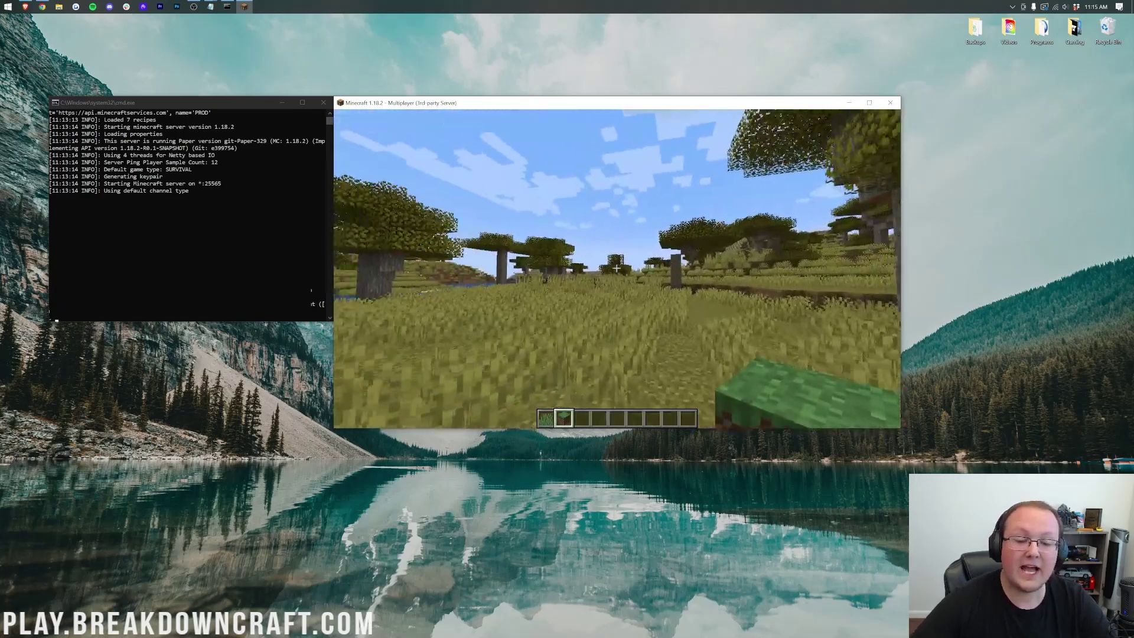
key(w)
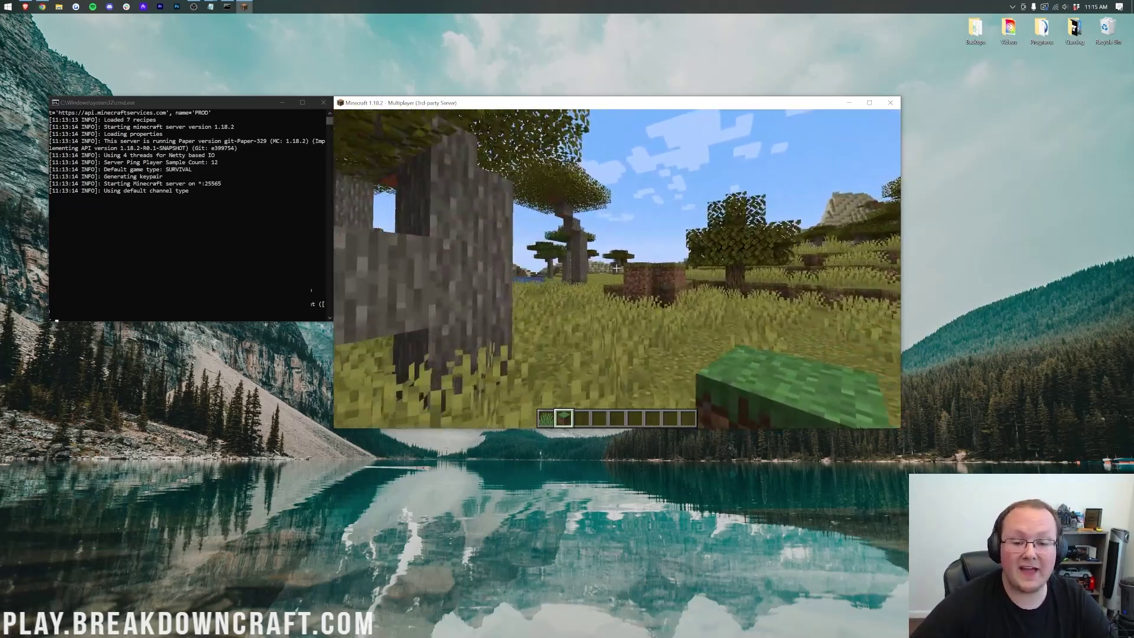
key(w)
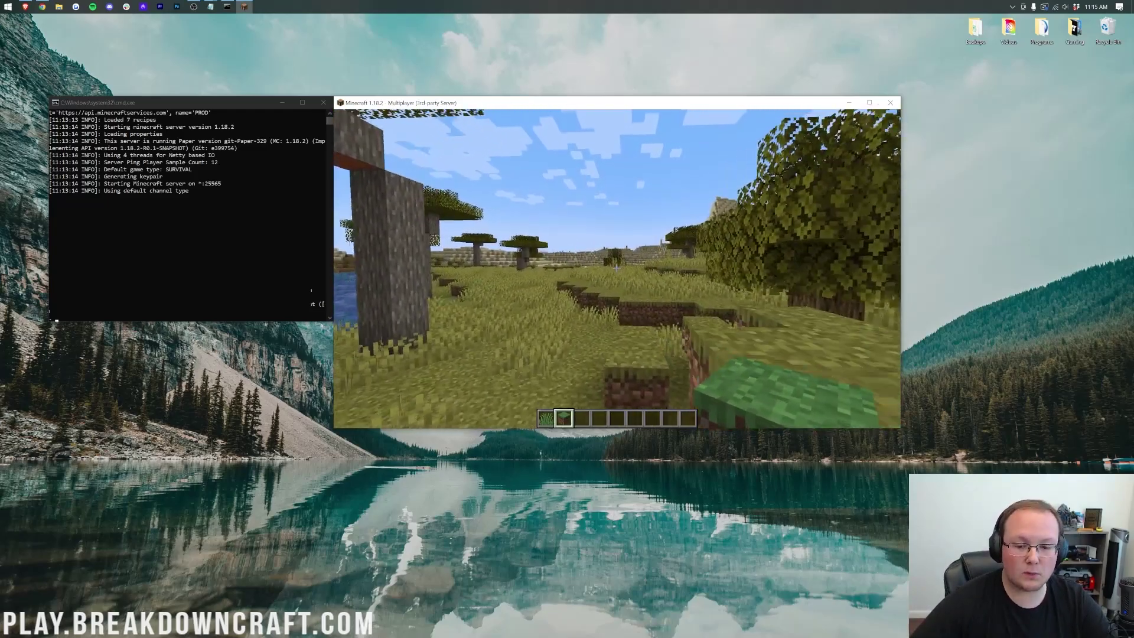
key(w)
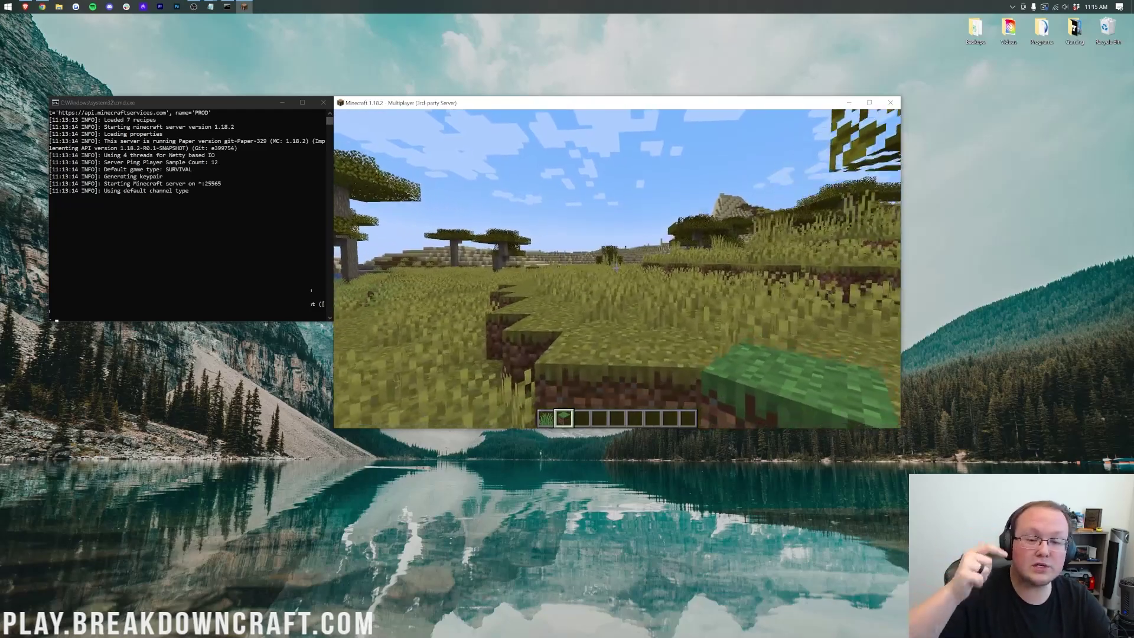
key(w)
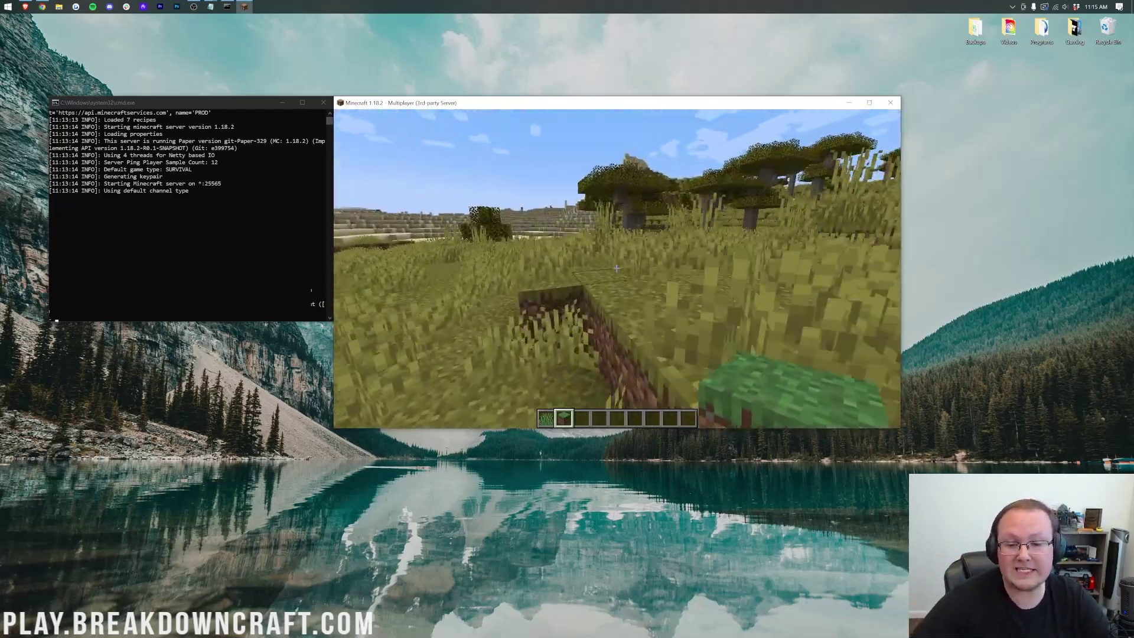
key(w)
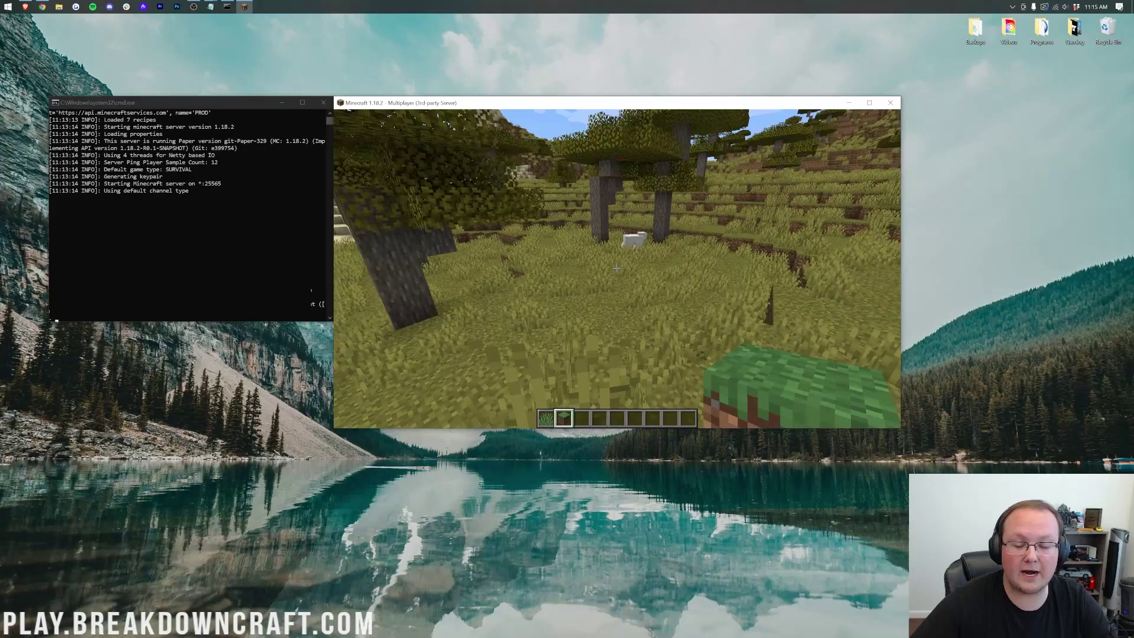
key(w)
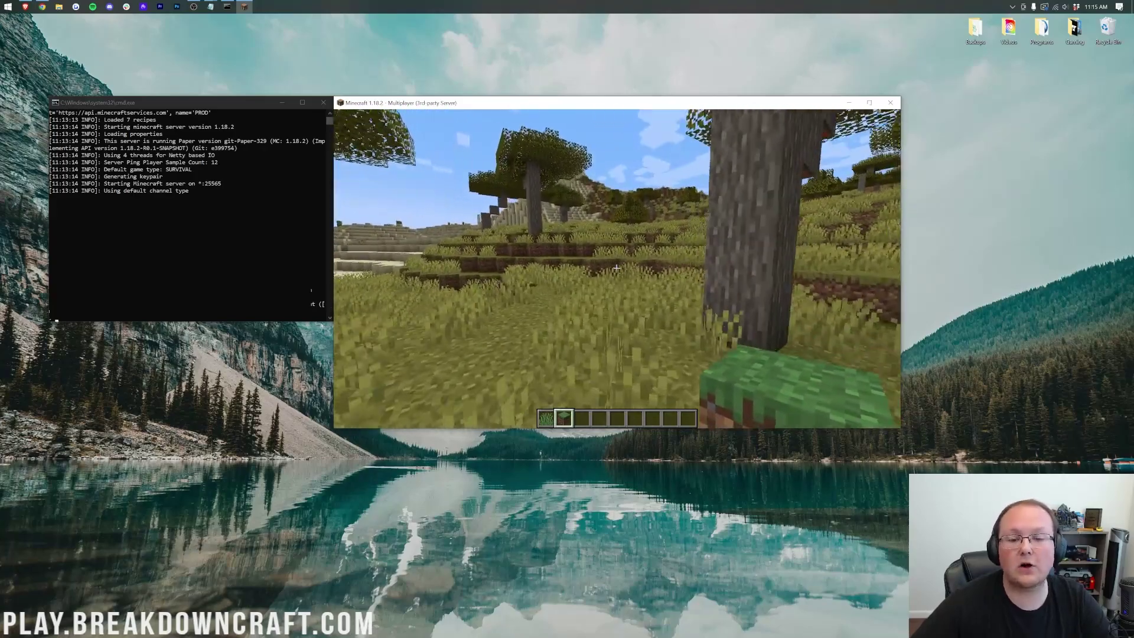
key(w)
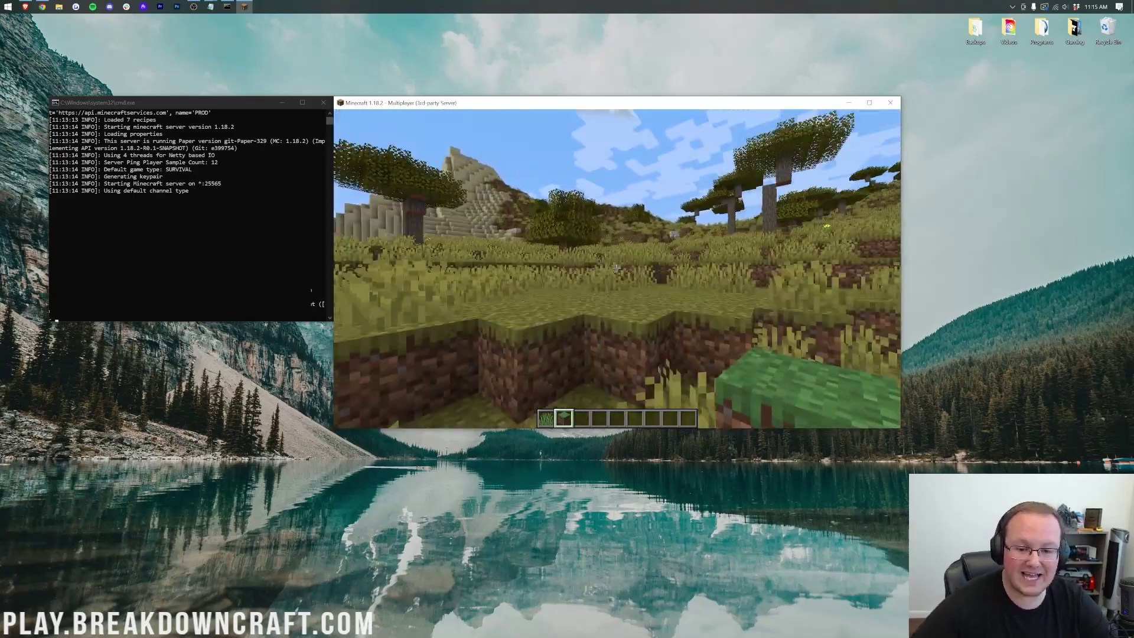
key(w)
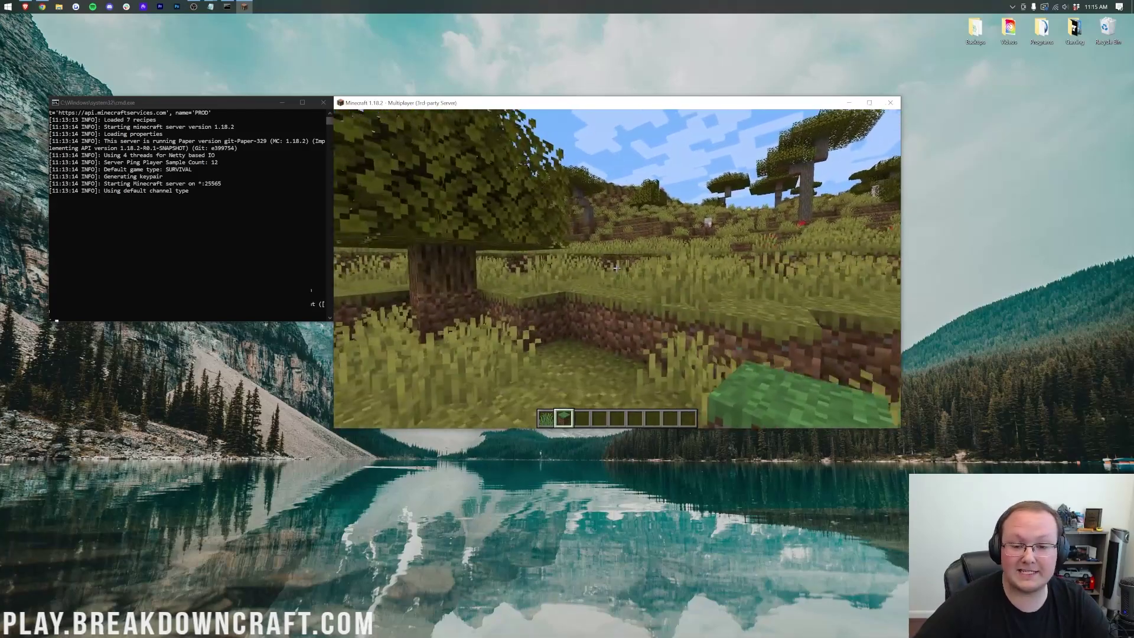
key(w)
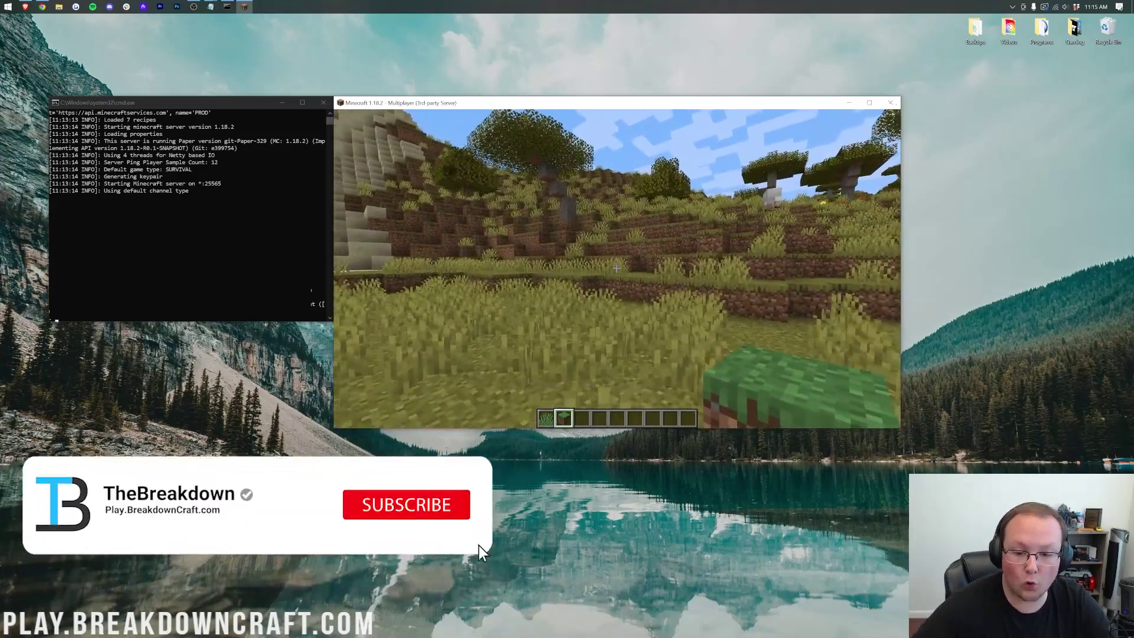
key(w)
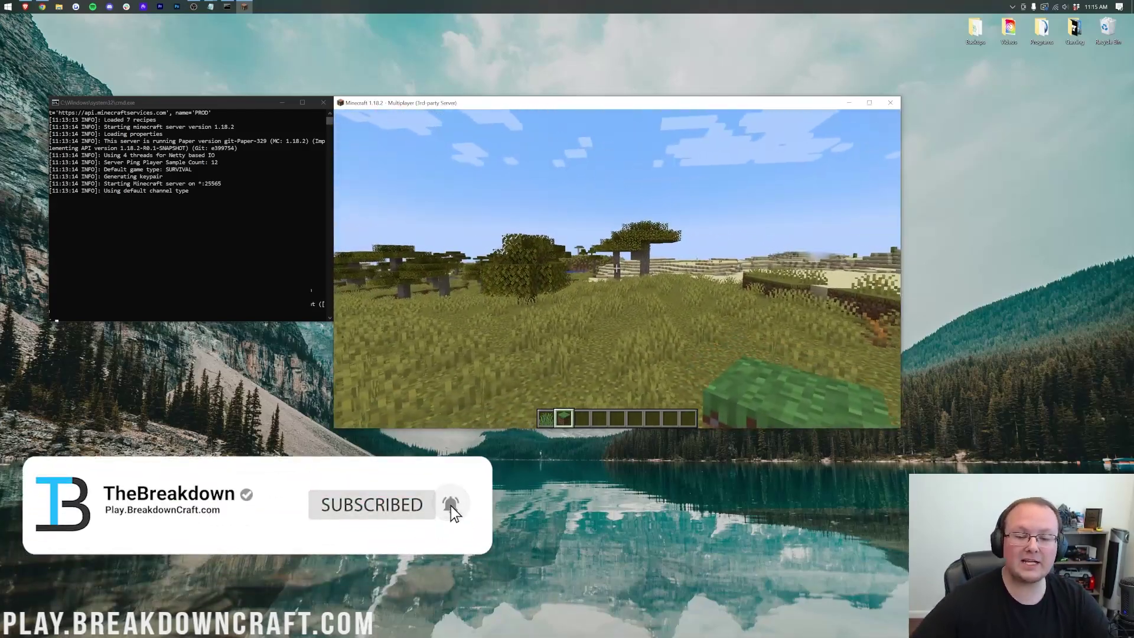